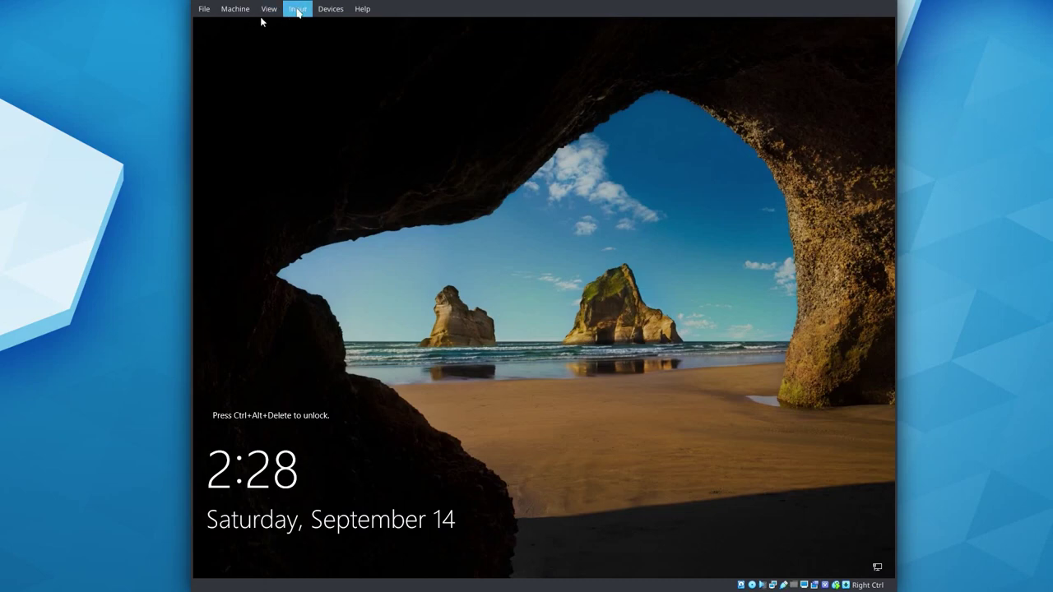
- Send Ctrl-Alt-Del to the Windows Server 2019 guest from the Input > Keyboard menu
left_click(297, 8)
mouse_move(310, 30)
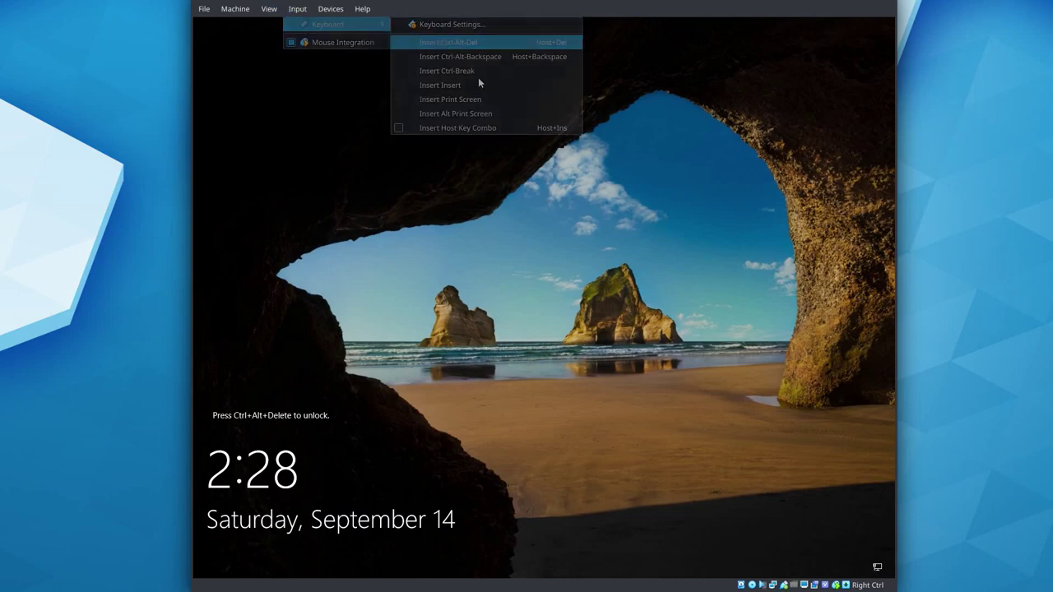
left_click(444, 40)
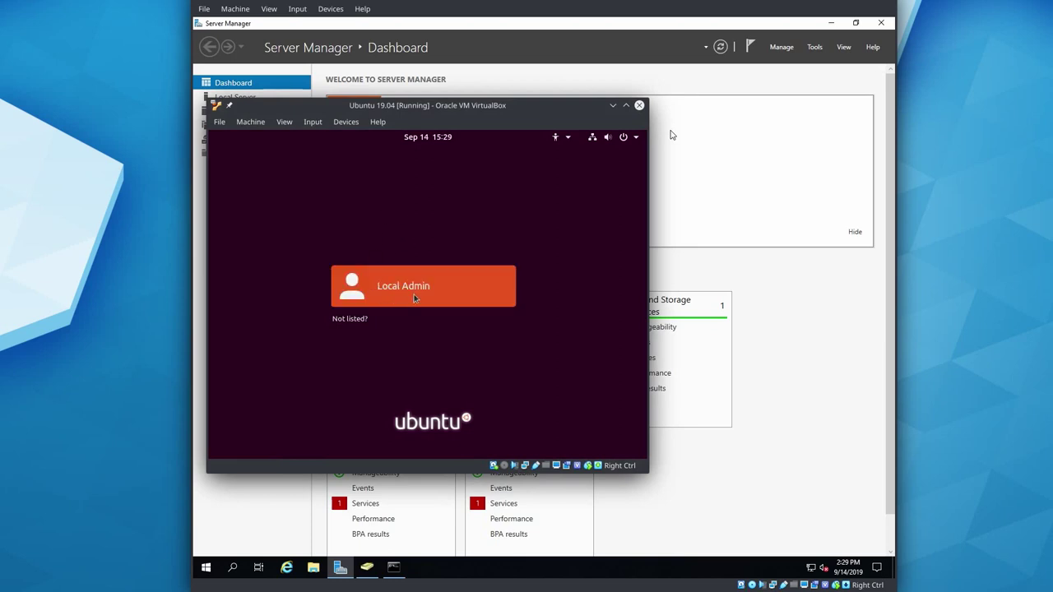
- Log in to Ubuntu as the Local Admin user with the account password
left_click(416, 296)
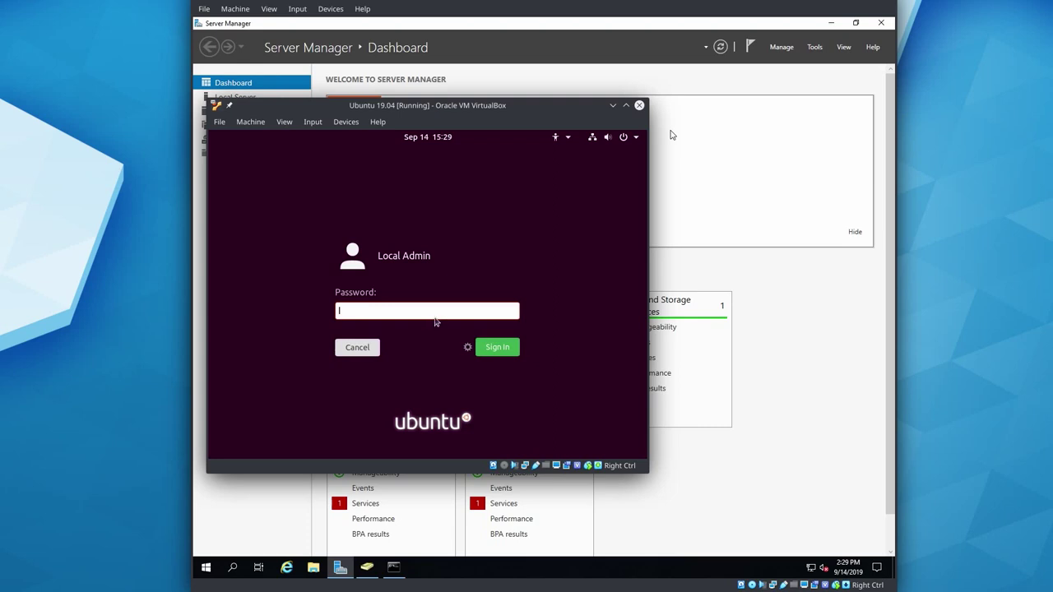
type("••••••••••••")
key("Return")
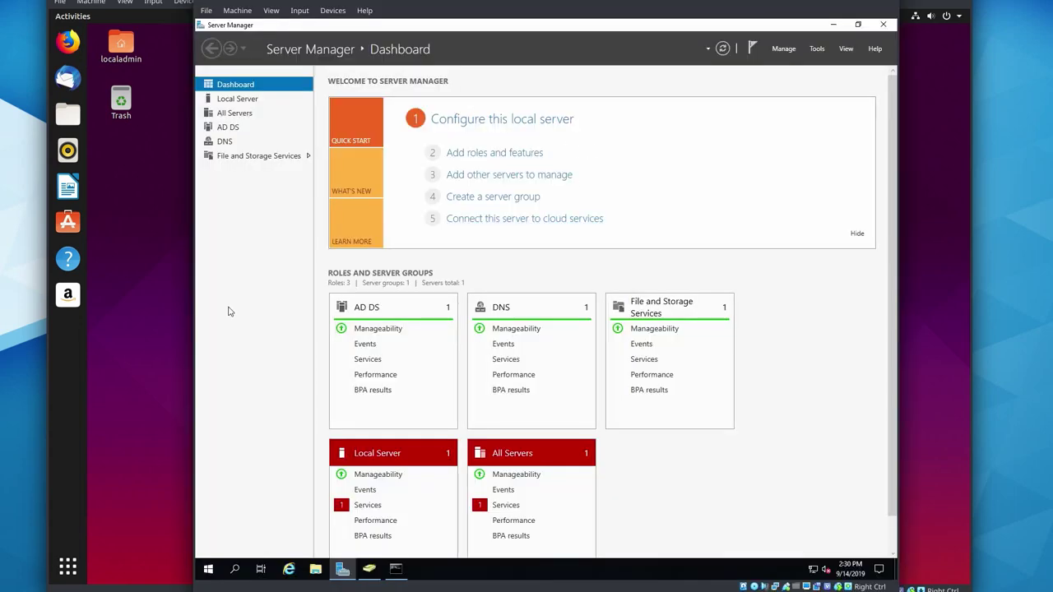
- Check the DNS server's IP in Server Manager, then open Ubuntu's wired network settings
left_click(224, 143)
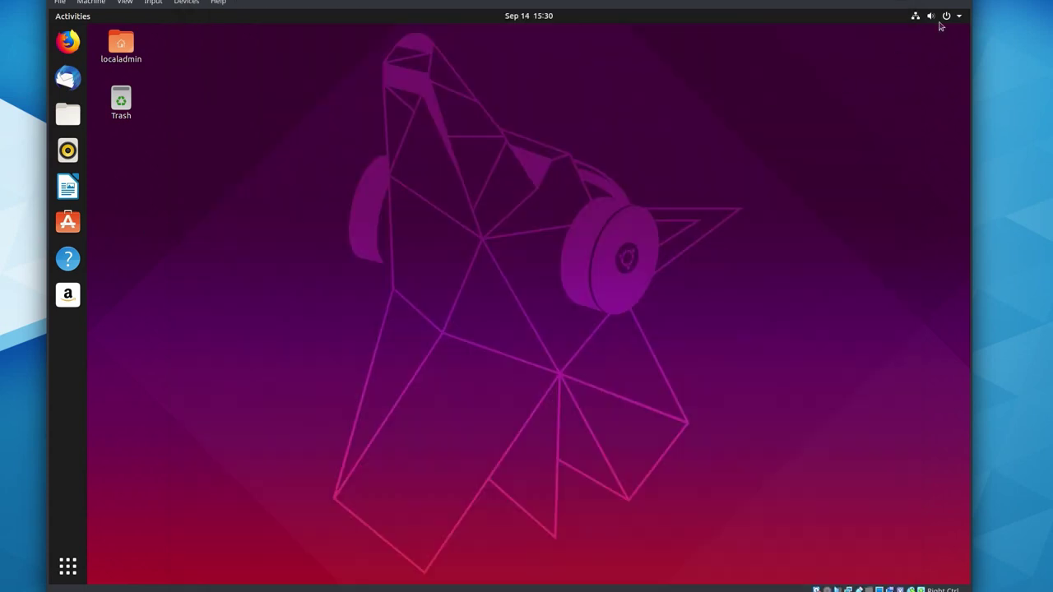
left_click(938, 22)
left_click(851, 82)
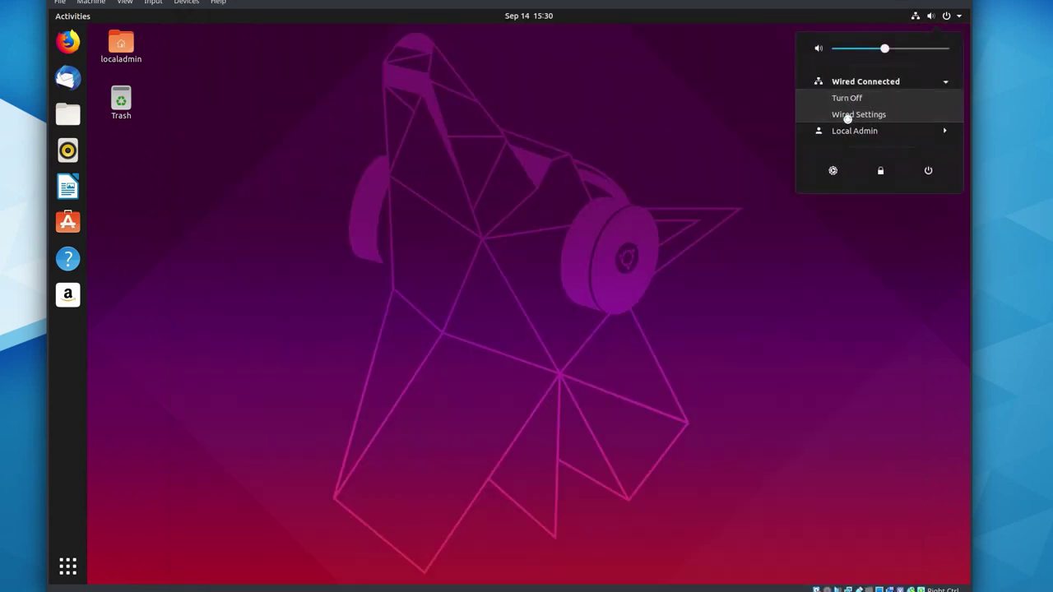
left_click(845, 115)
- Review the wired connection's IPv4 DNS options, cancel unchanged, close Settings and minimize the Windows VM
left_click(692, 155)
left_click(479, 200)
left_click(470, 295)
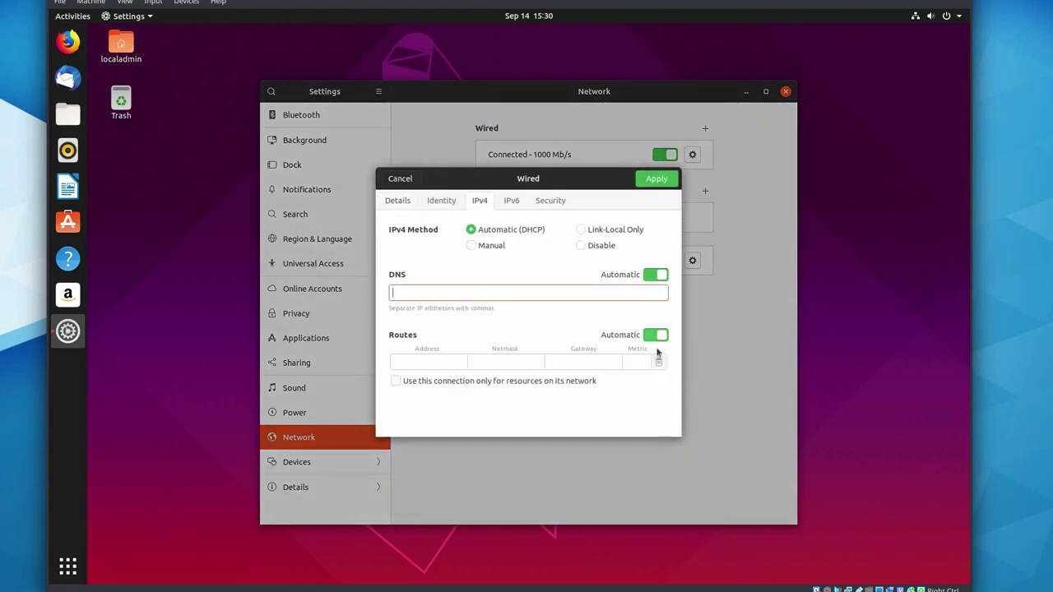
left_click(401, 179)
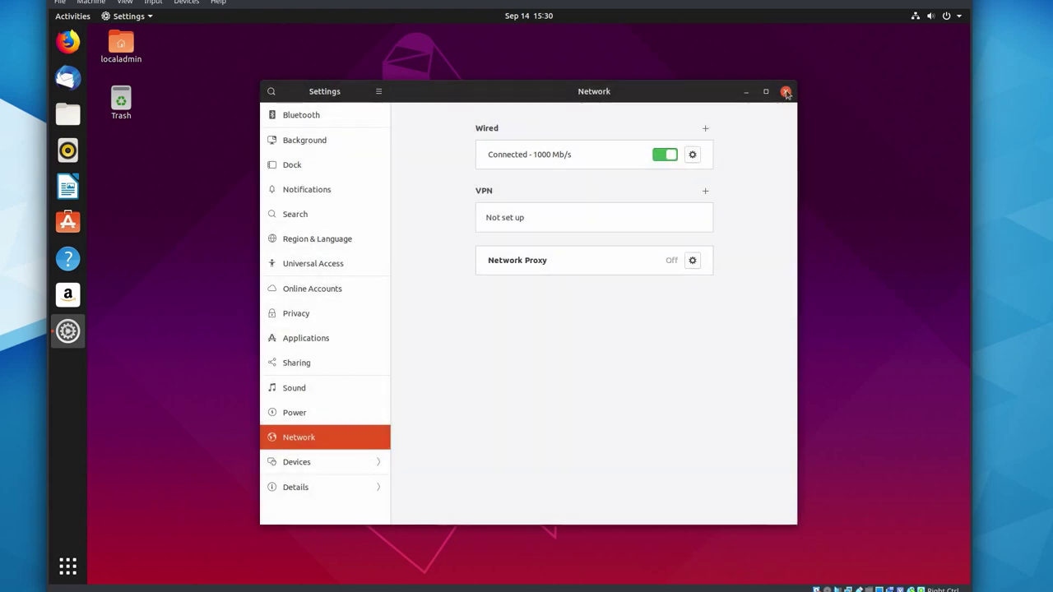
key("ctrl+q")
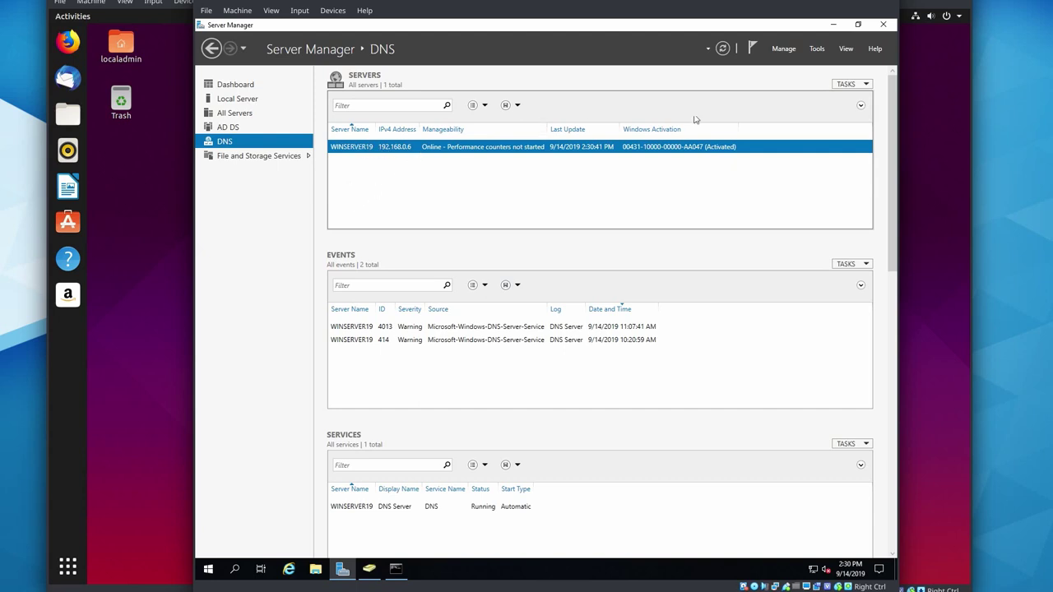
left_click(832, 25)
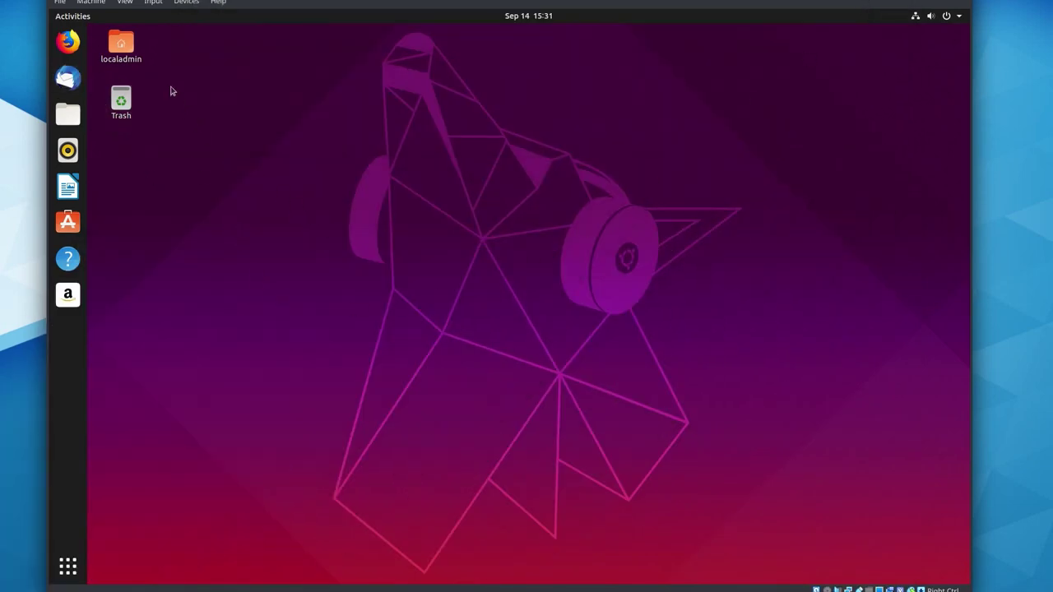
- Launch a maximized Terminal and edit /etc/hosts with sudo nano
key("super")
type("terminal")
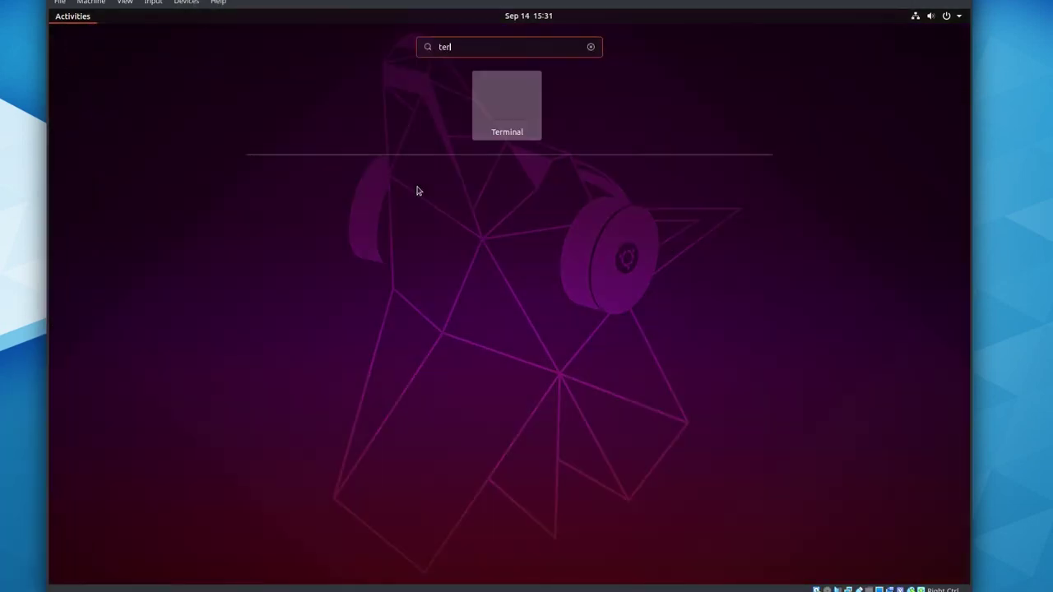
key("Return")
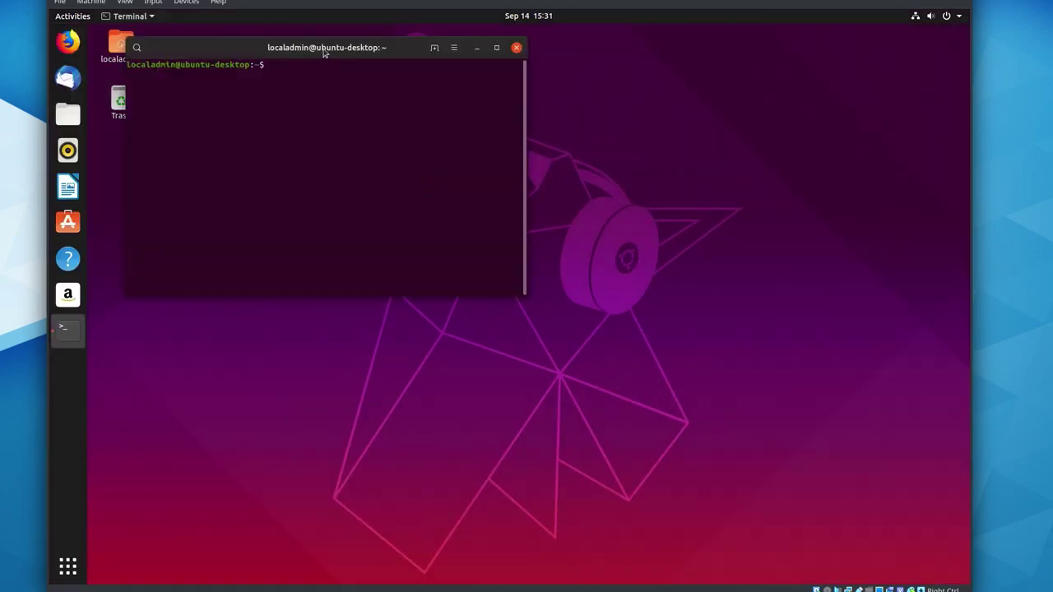
key("super+Up")
type("sudo nano /etc/hosts")
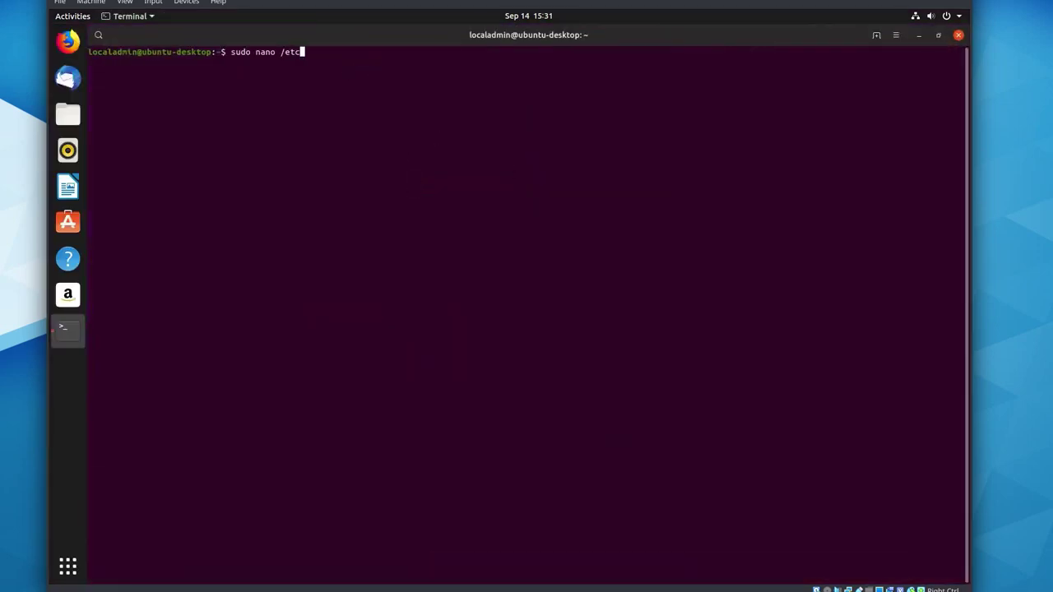
key("Return")
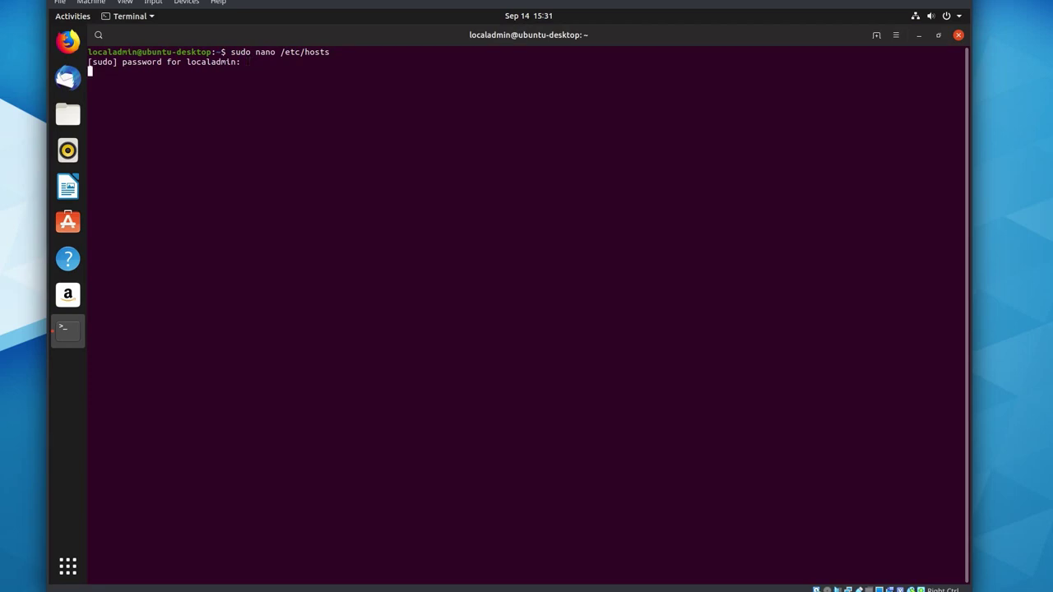
key("Return")
- Add the line '192.168.0.6 winserver19 winserver19.nots.local' as a new third line
key("Down")
key("Down")
key("Return")
key("Up")
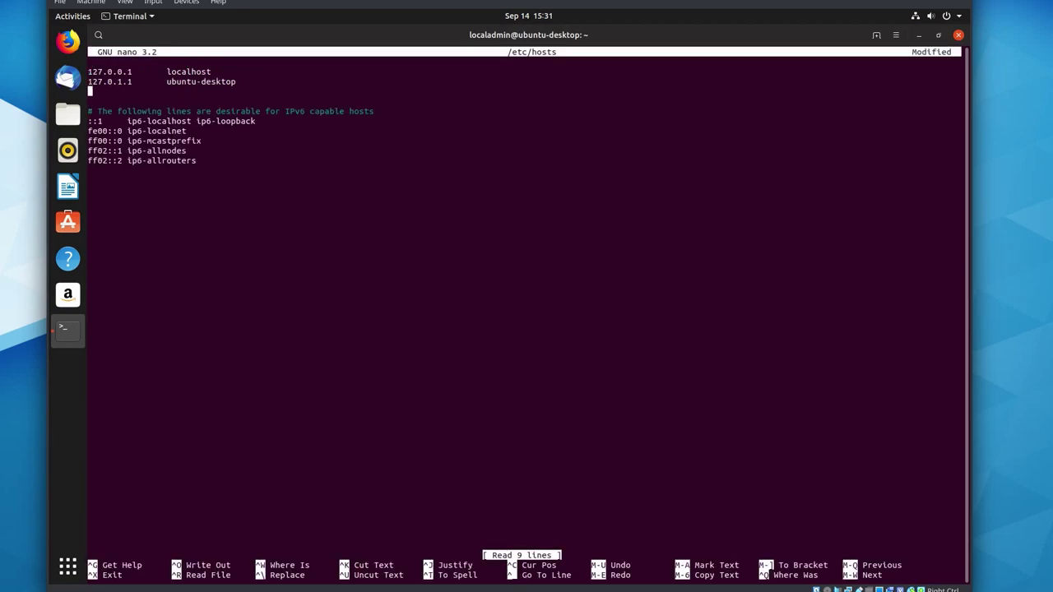
type("192.168.0.6")
key("Tab")
type("winserver19")
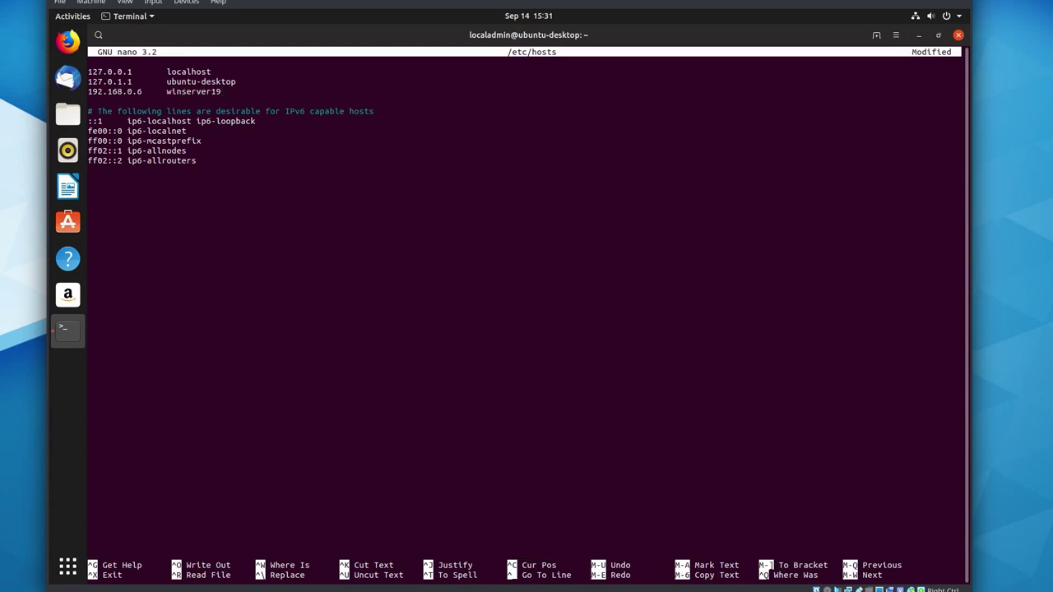
type(" winserver19.nots.local")
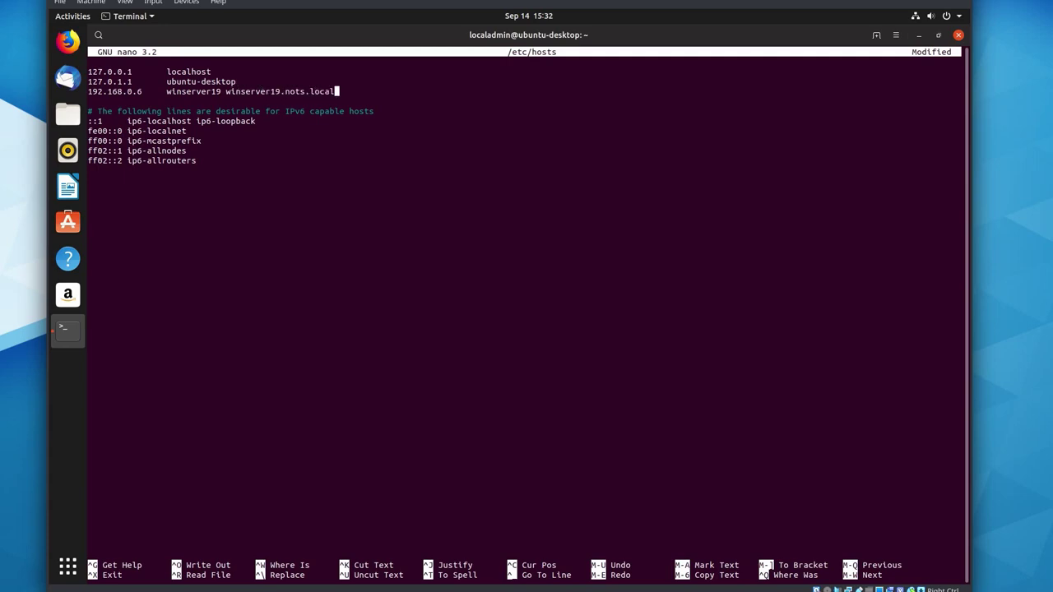
- Check the Local Server properties in Windows Server Manager, then return to the hosts file
key("alt+Tab")
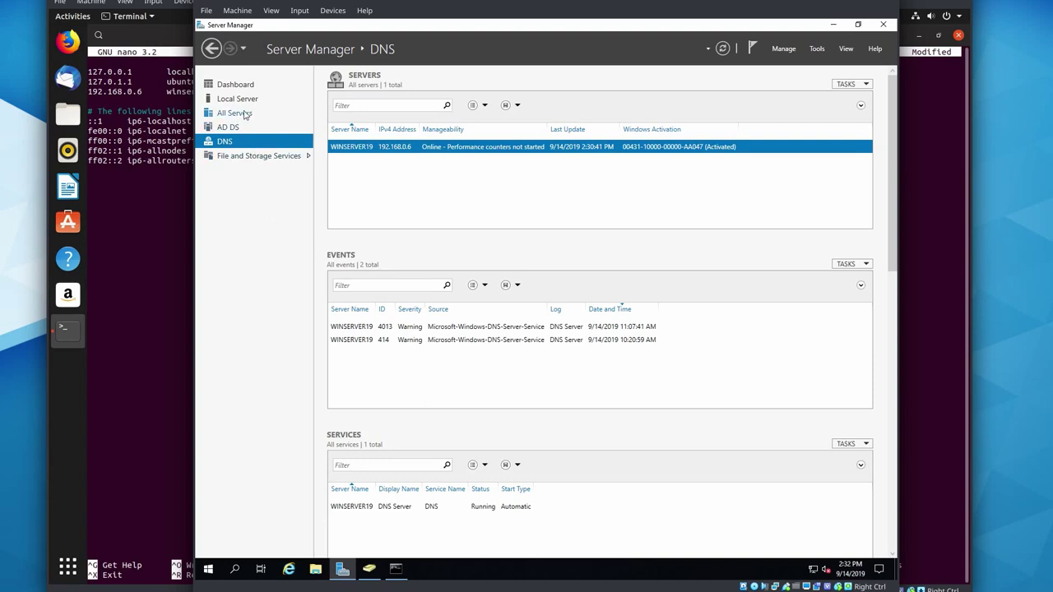
left_click(241, 99)
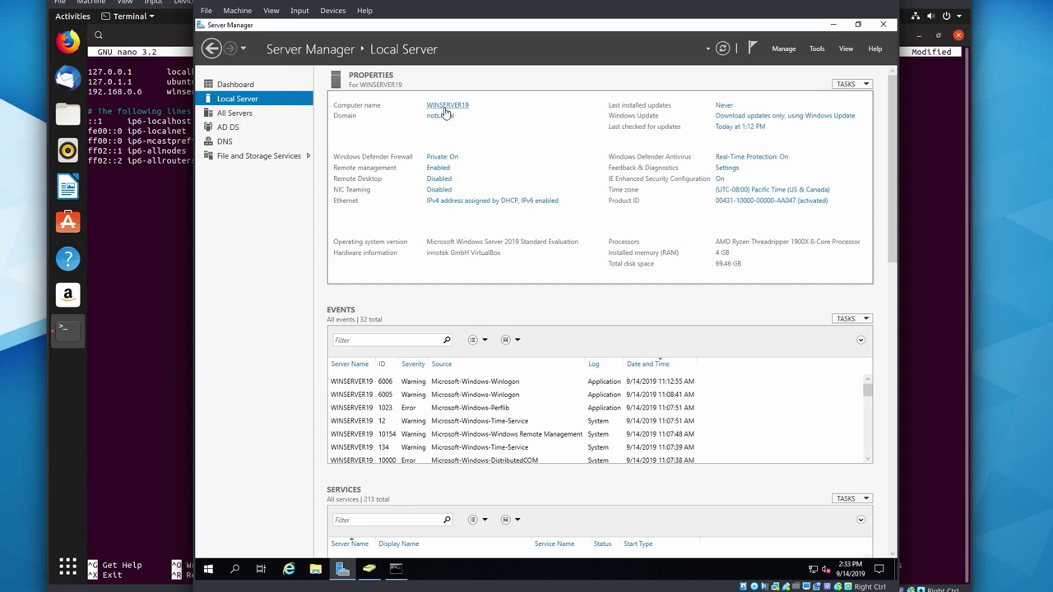
left_click(829, 24)
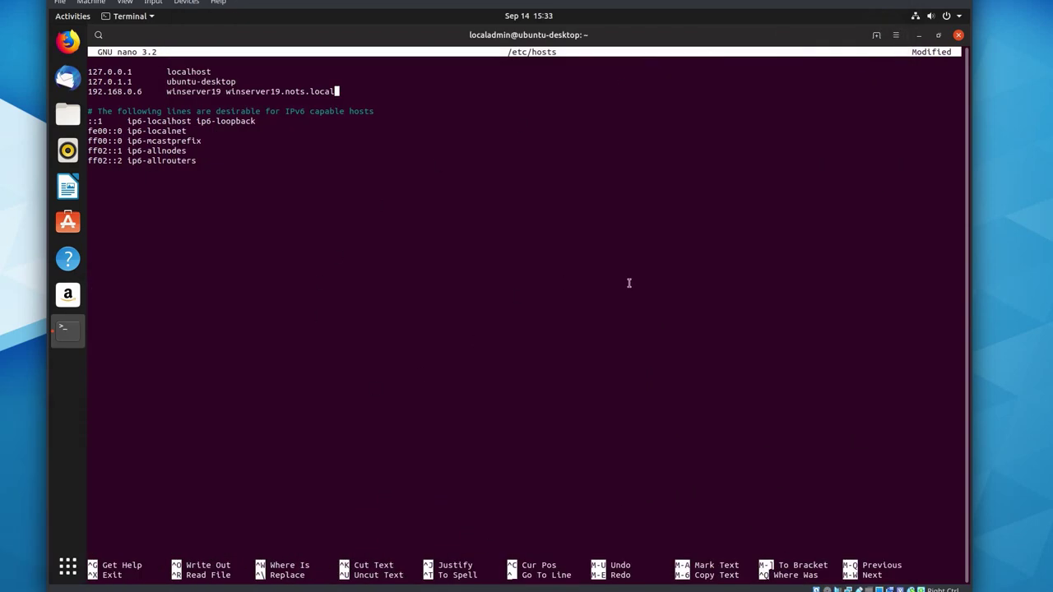
- Save /etc/hosts and exit nano
key("ctrl+x")
key("y")
key("Return")
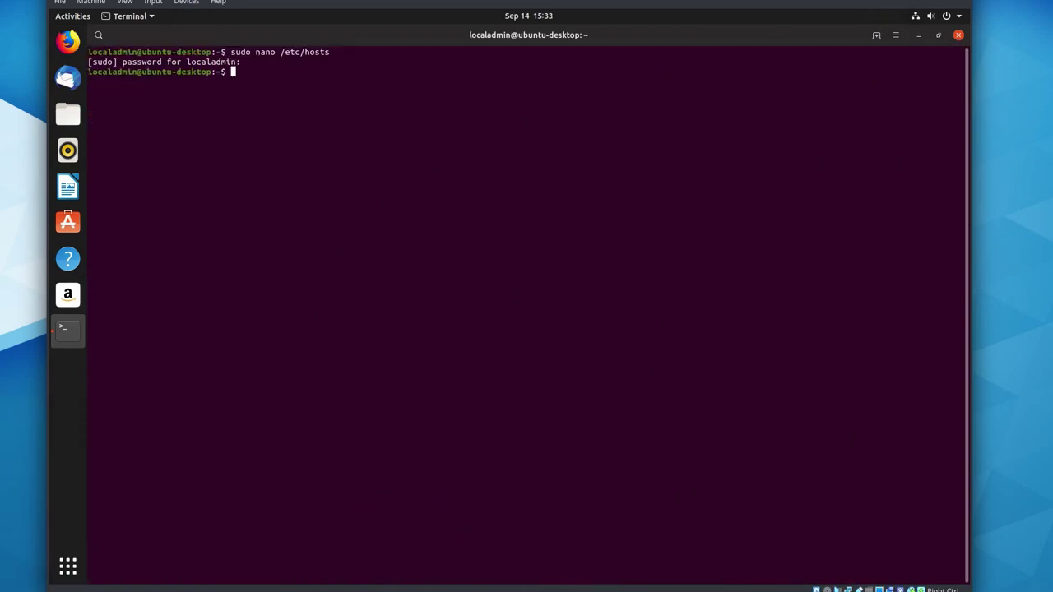
- Ping winserver19 to confirm replies from 192.168.0.6, stop it, and clear the terminal
type("ping winserver19")
key("Return")
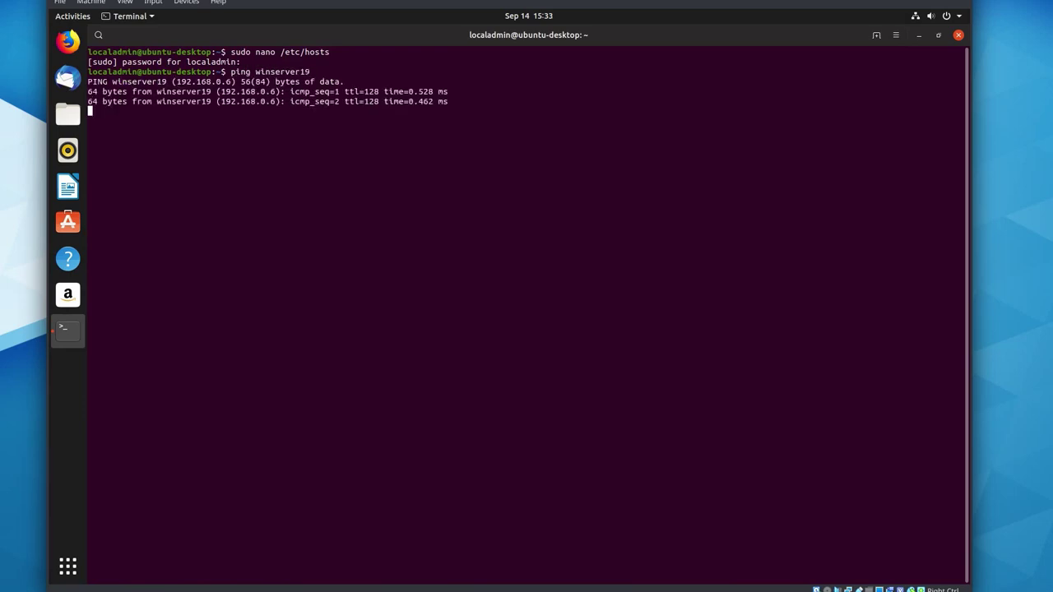
key("ctrl+c")
type("clear")
key("Return")
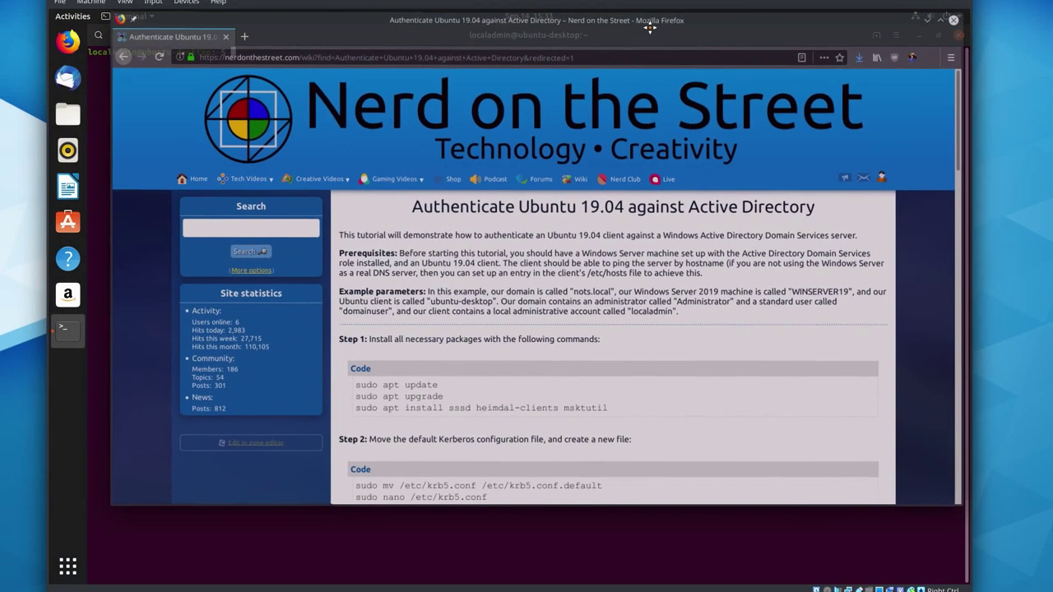
scroll(587, 338, "down", 3)
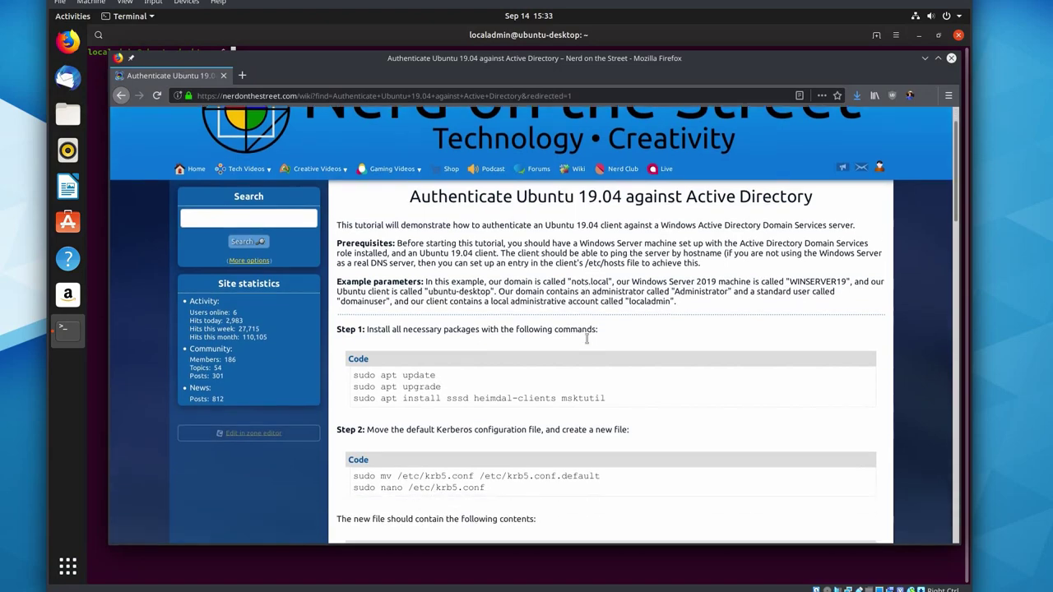
scroll(607, 271, "down", 3)
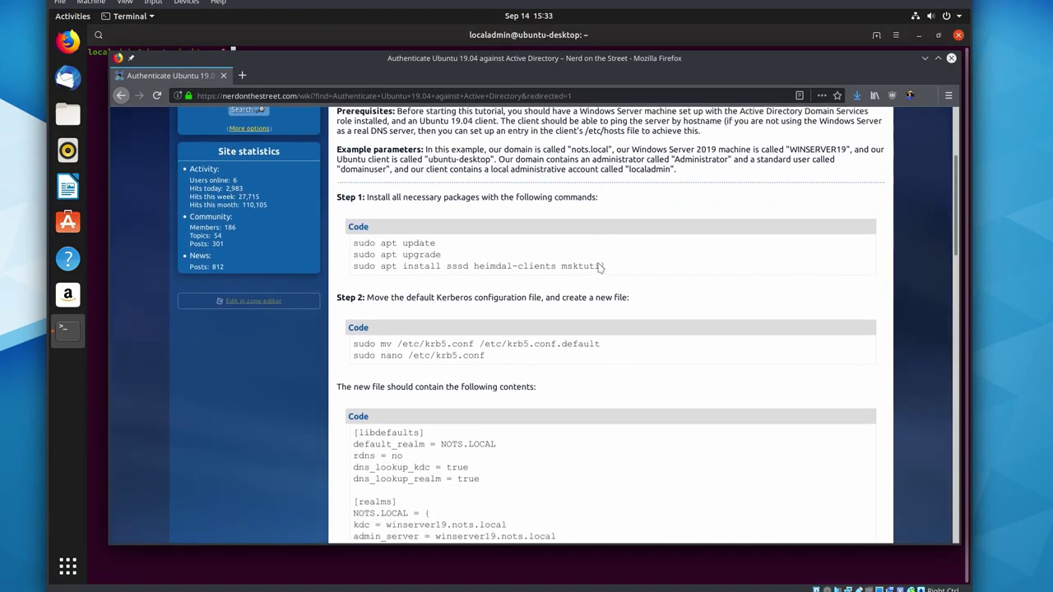
scroll(600, 264, "up", 3)
- Run sudo apt update, then install sssd, heimdal-clients and msktutil, confirming with y
type("sudo apt update")
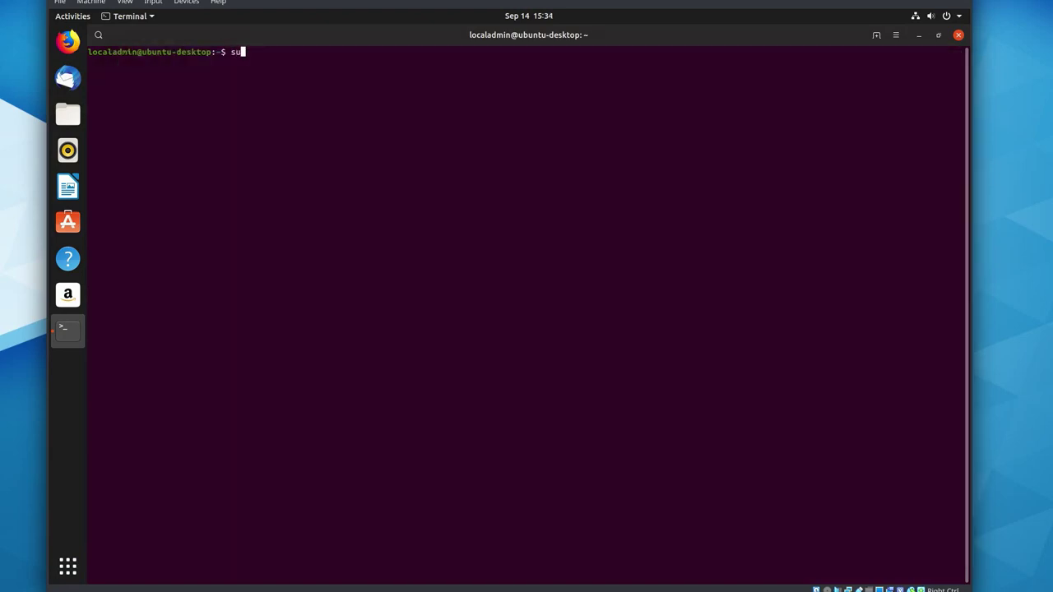
key("Return")
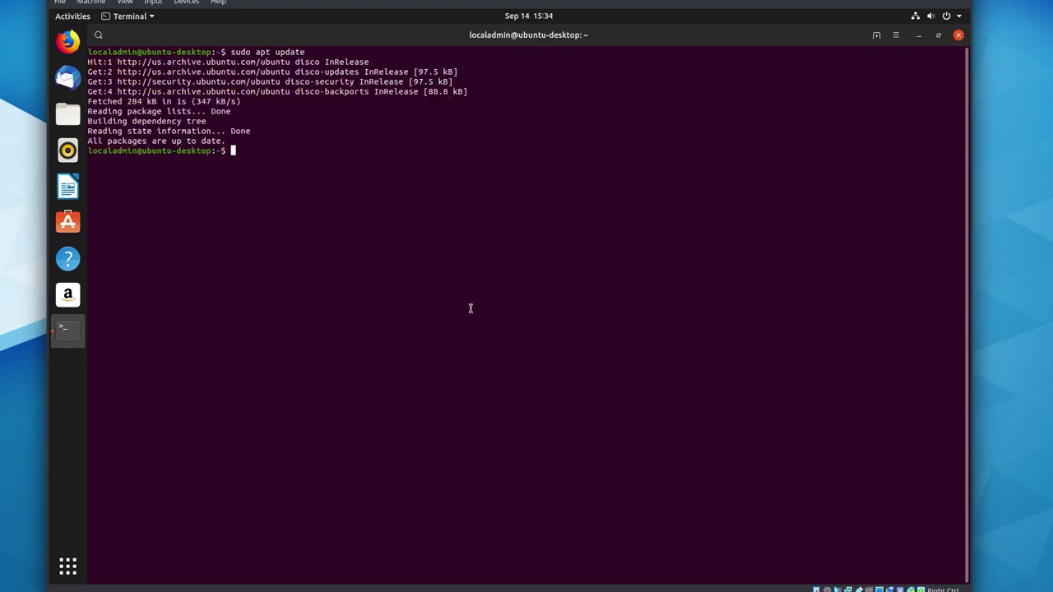
type("sudo apt install sssd heimdal-clients")
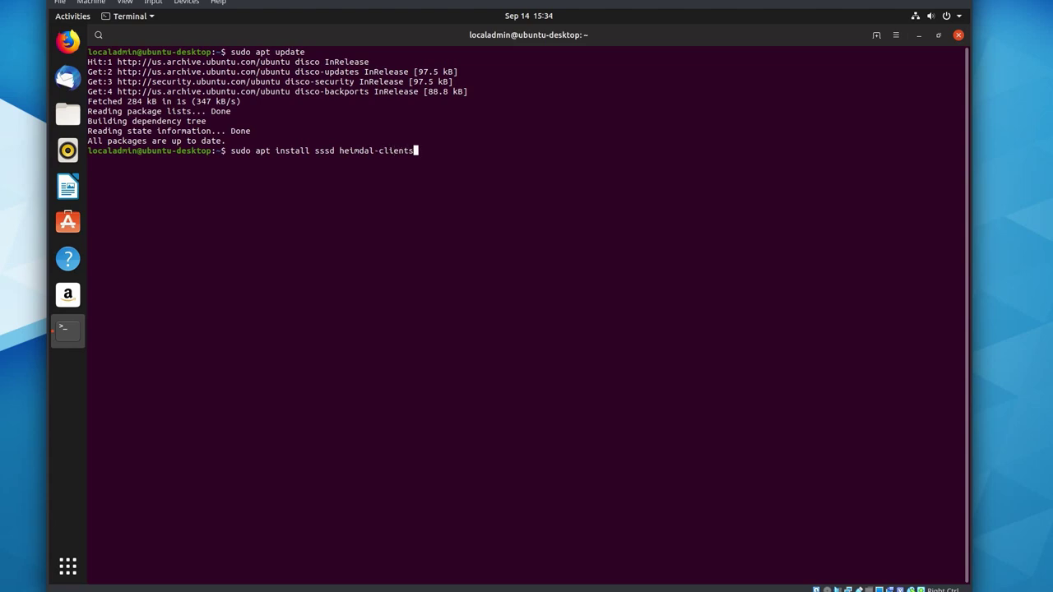
type(" msktutil")
key("Return")
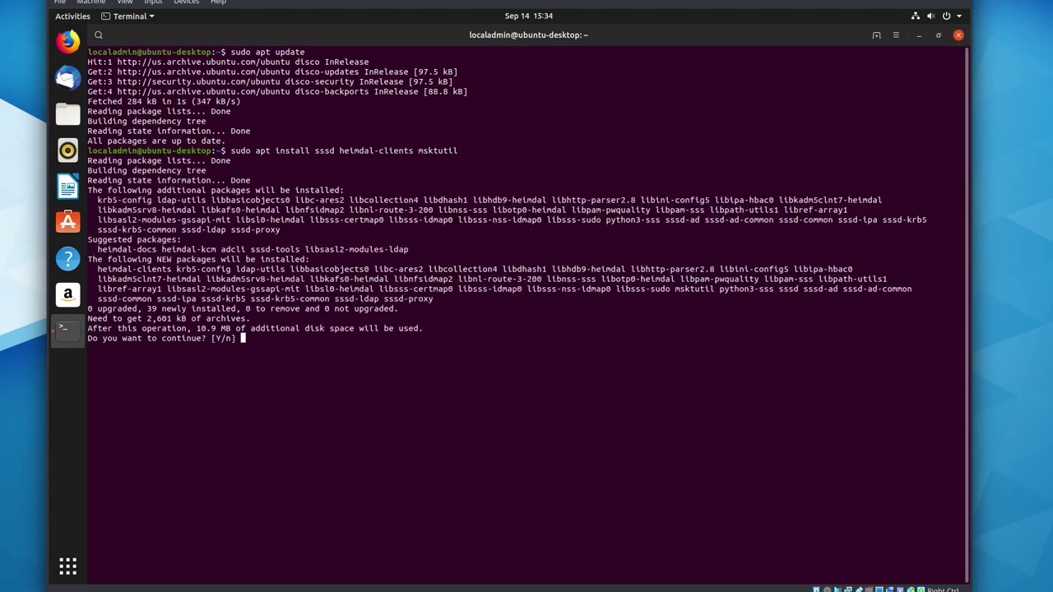
type("y")
key("Return")
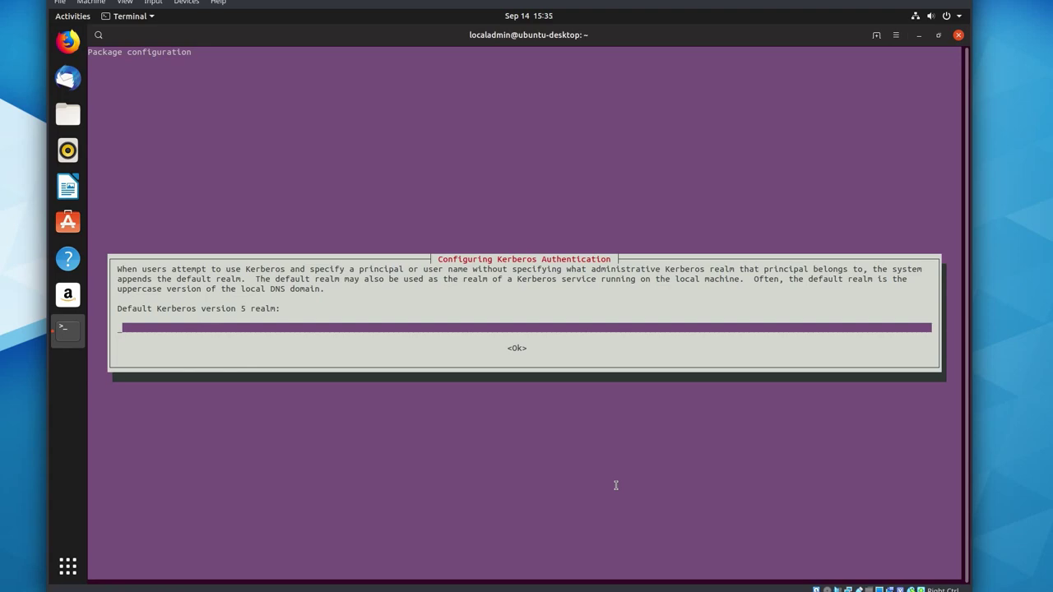
- Enter Kerberos realm nots.local, server nots-dc01 and administrative server winserver19
type("nots.local")
key("Return")
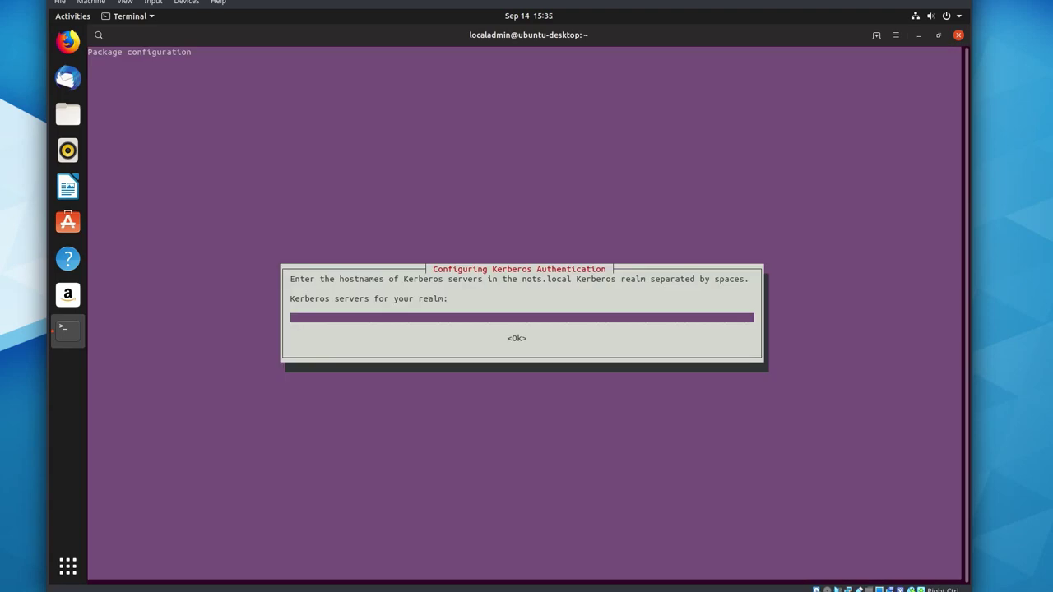
type("nots-dc01")
key("Return")
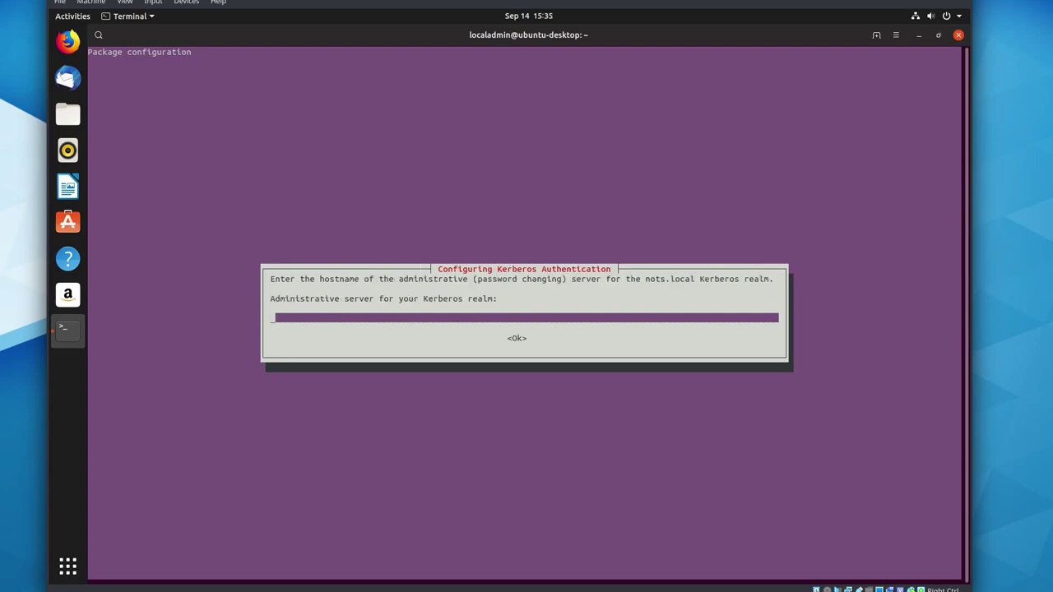
type("winserver19")
key("Return")
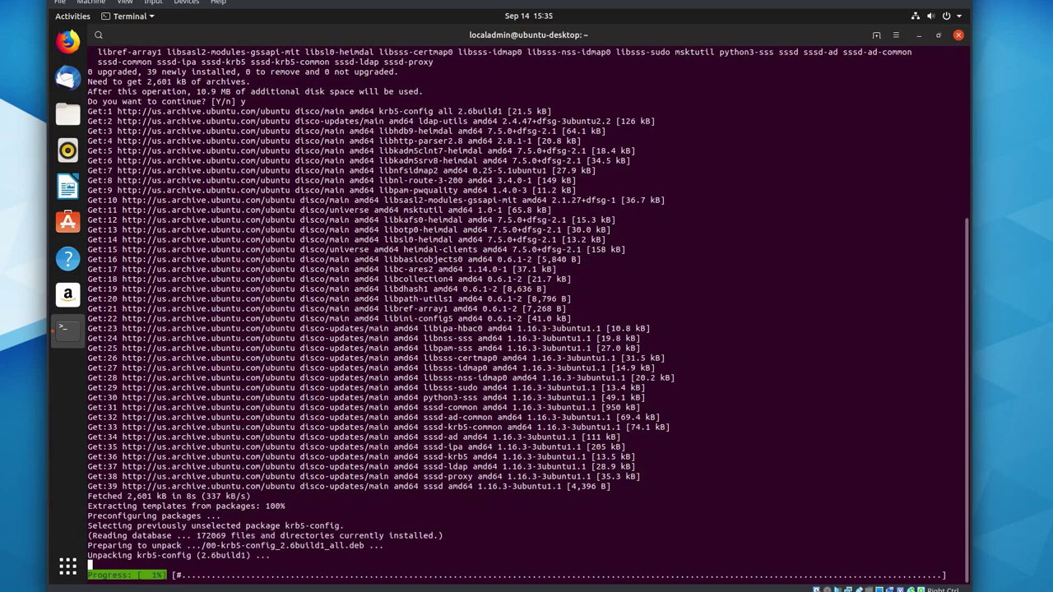
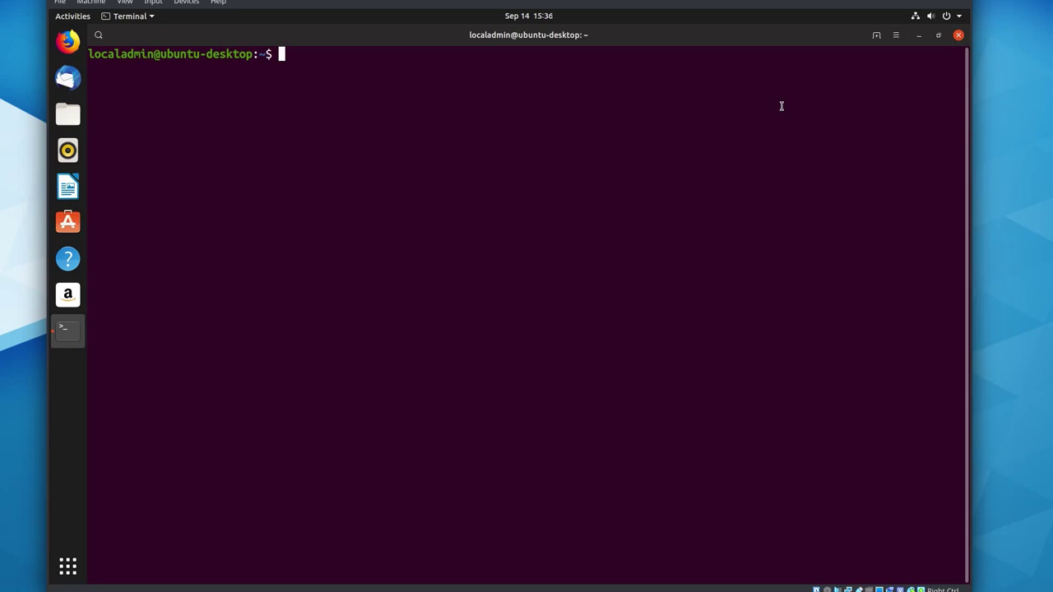
- Back up the existing Kerberos config as /etc/krb5.conf.default
type("sudo mv /etc/krb5.conf /etc/kr")
key("Tab")
key("BackSpace")
type(".default")
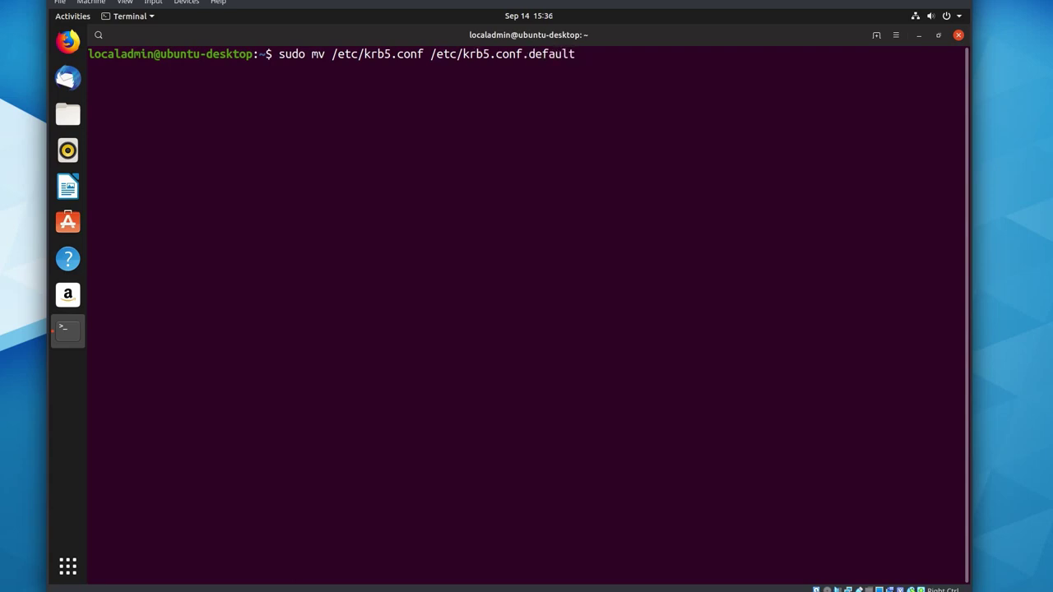
key("Return")
- Start a new /etc/krb5.conf with [libdefaults]: default_realm NOTS.LOCAL, rdns no, dns_lookup_kdc and dns_lookup_realm true
type("sudo nano /etc/")
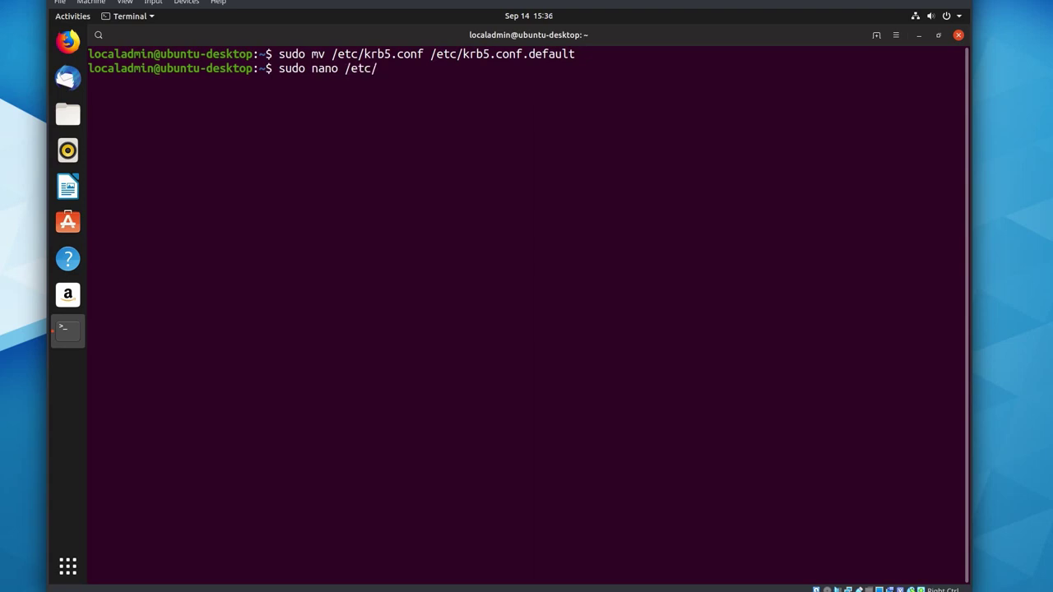
type("krb5.conf")
key("Return")
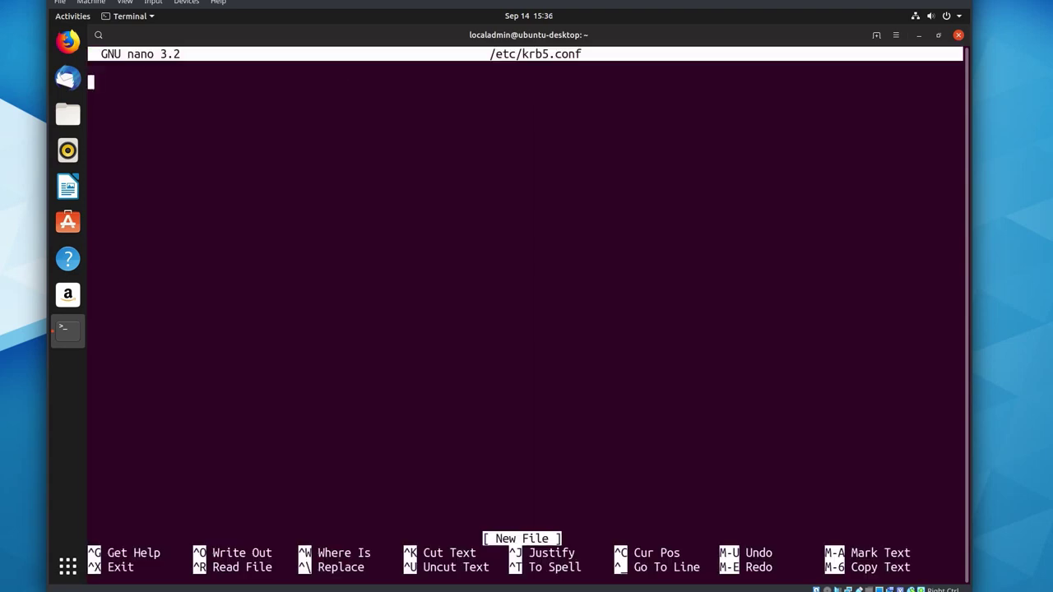
type("[")
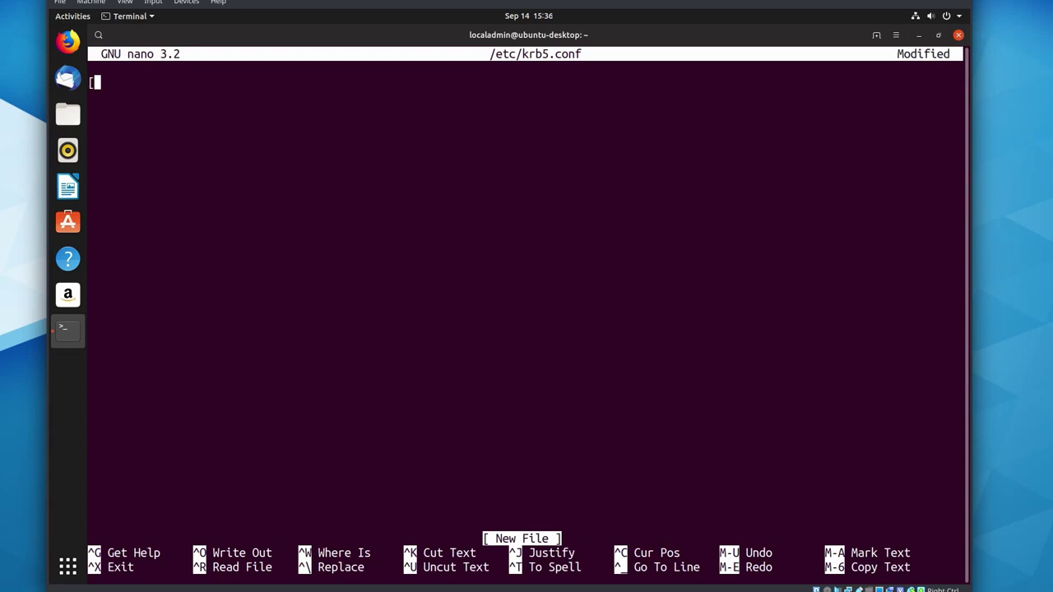
type("libdefaults]")
key("Return")
type("default_")
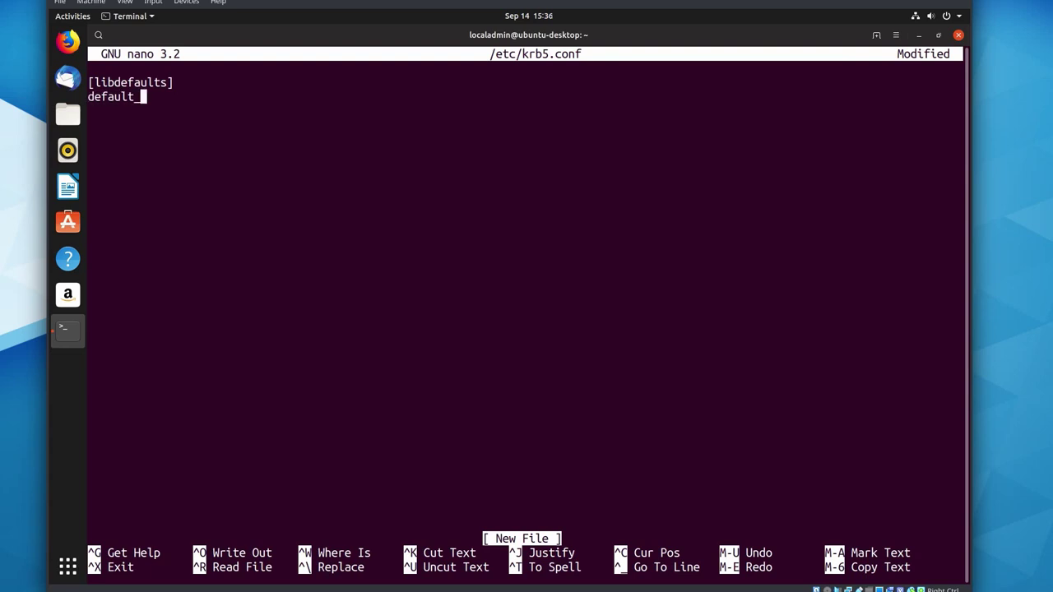
type("realm = ")
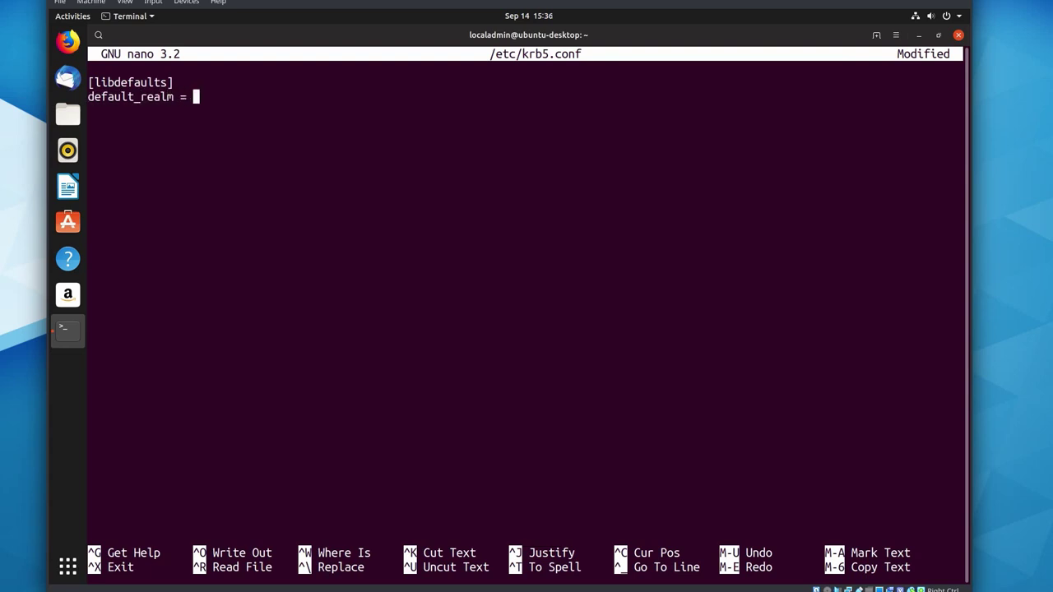
type("NOTS.LOCAL")
key("Return")
type("rdns = no")
key("Return")
type("dns_")
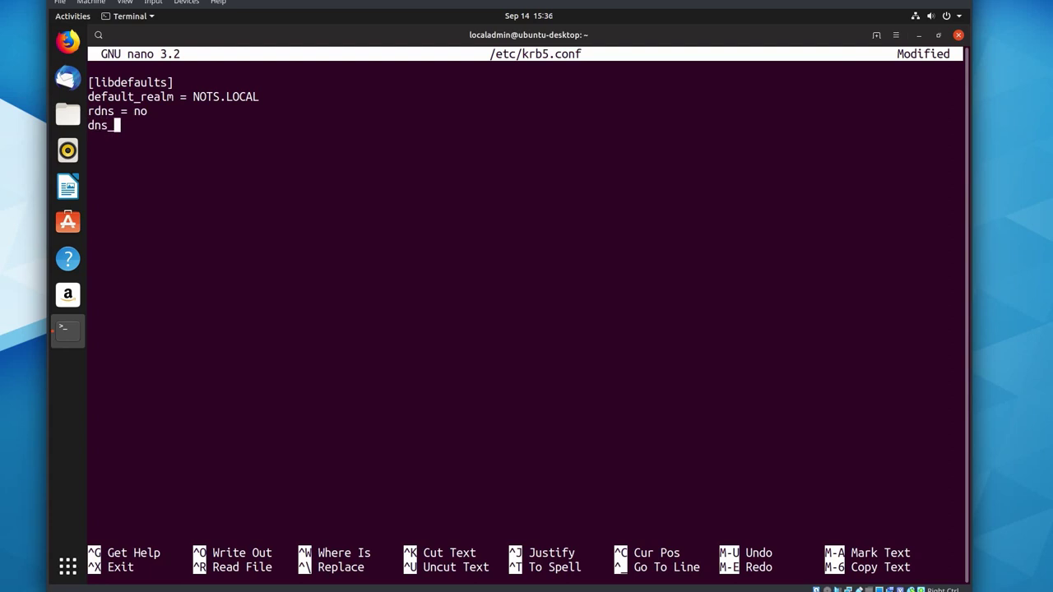
type("lookup_kd")
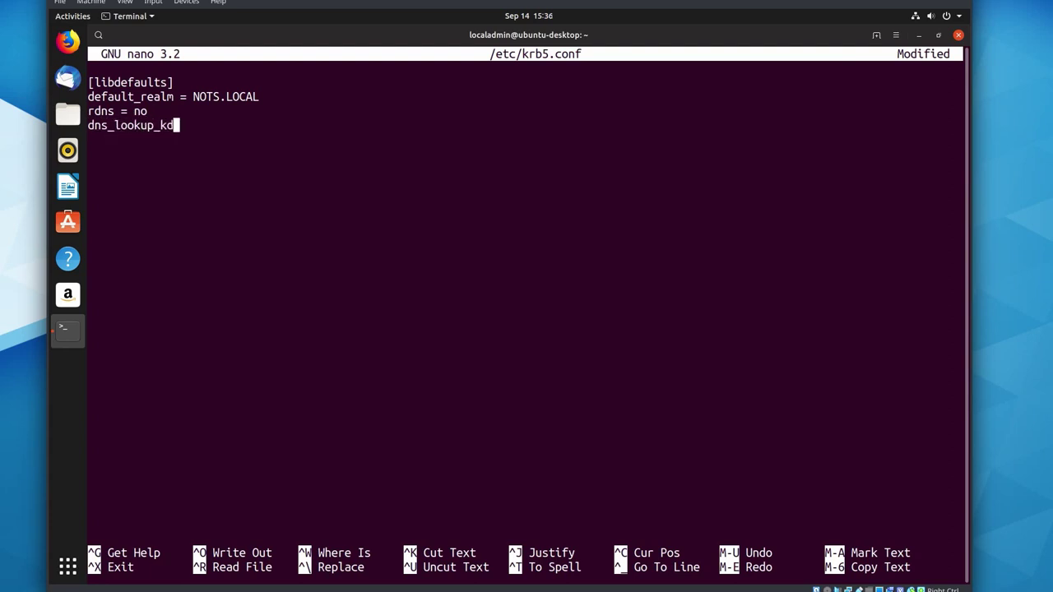
type("c = true")
key("Return")
type("dns_lookup_re")
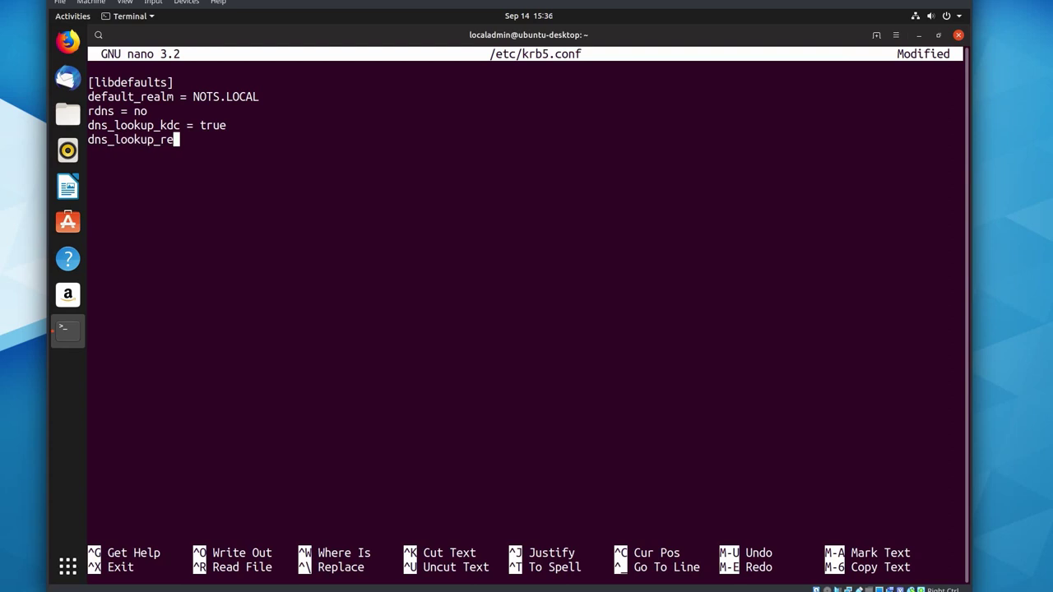
type("alm = true")
key("Return")
- Add a [realms] block for NOTS.LOCAL with kdc and admin_server winserver19.nots.local
type("[realms]")
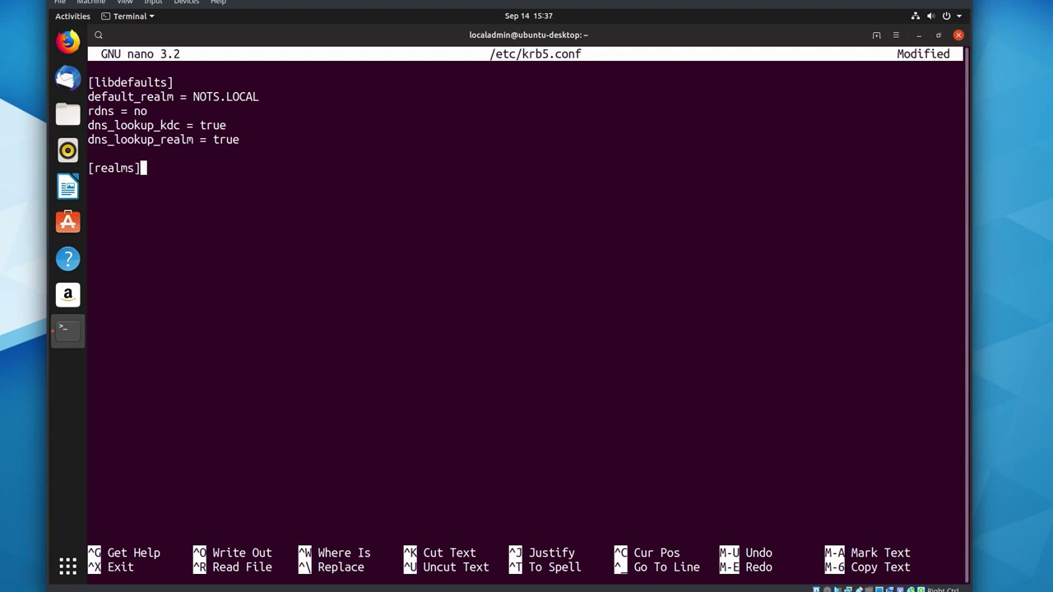
key("Return")
type("NOTS.LOCAL = ")
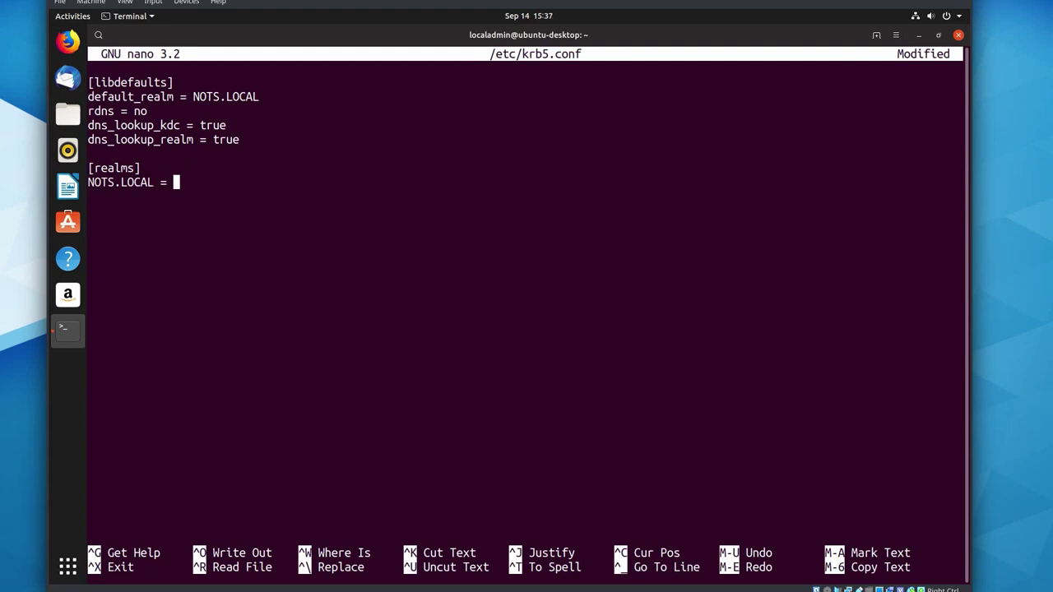
type("{")
key("Return")
key("Return")
type("}")
key("Up")
type("kdc = winserve")
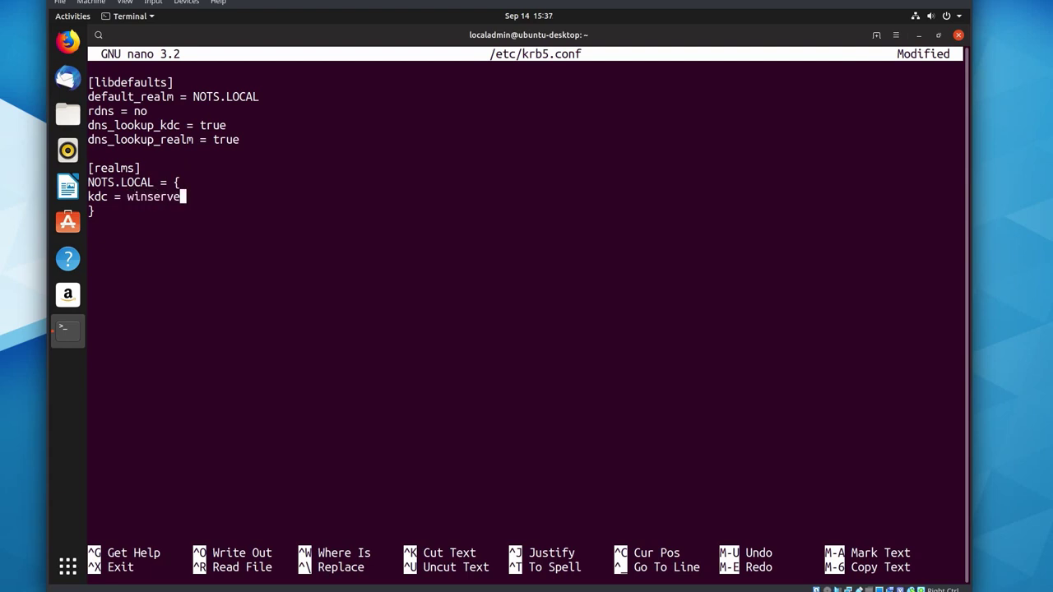
type("r19.nots.local")
key("Return")
type("adm")
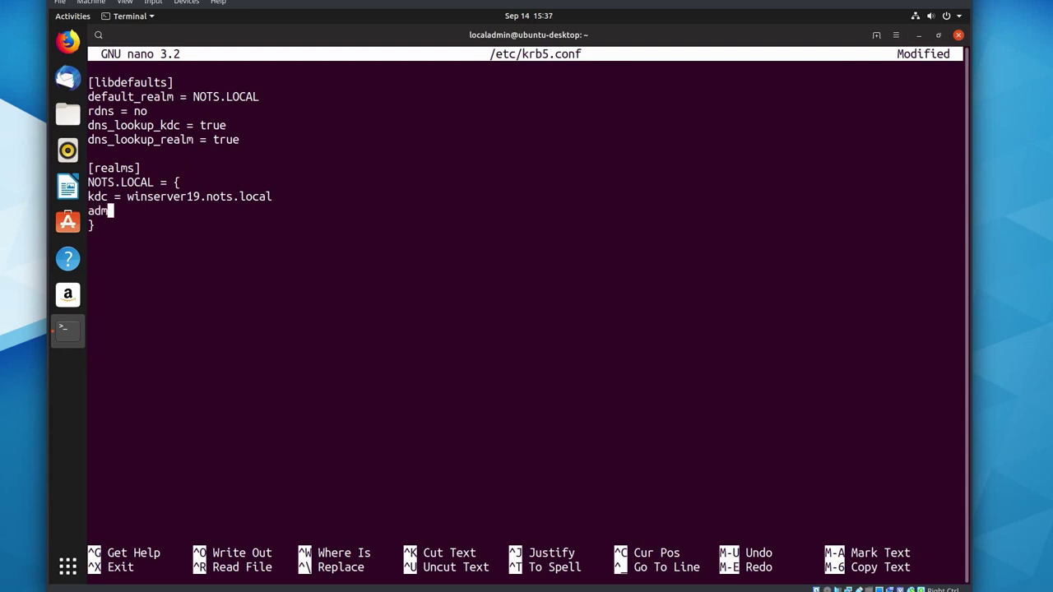
type("in_server = winserver19.nots.local")
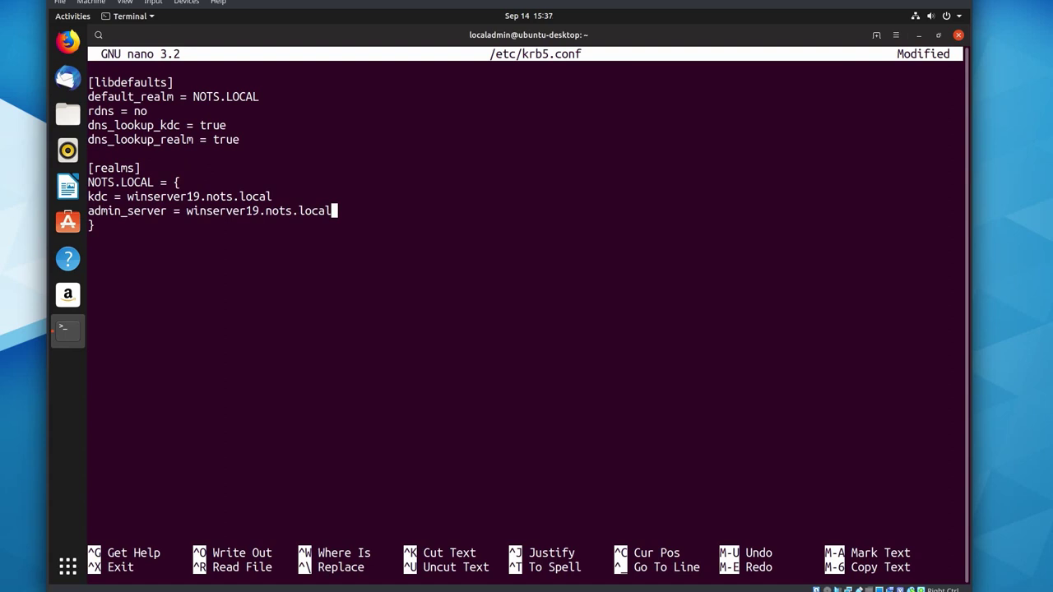
- Save /etc/krb5.conf, exit nano, and enter kinit administrator at the prompt
key("ctrl+o")
key("Return")
key("ctrl+x")
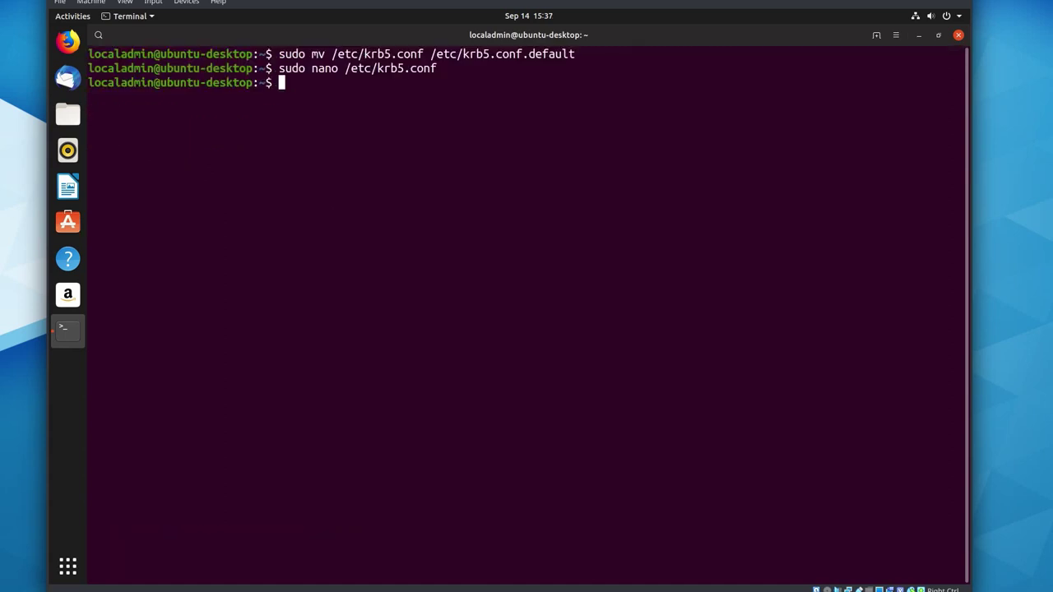
type("kinit administrator")
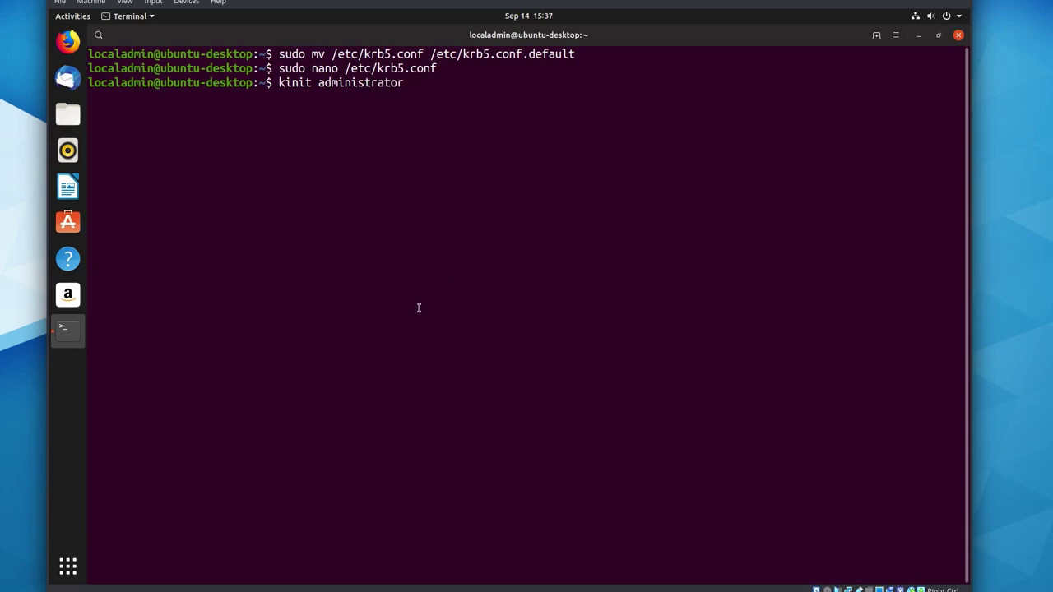
left_click_drag(318, 82, 402, 82)
- Check the Administrator account's group membership in Domain Admins, then close its properties
left_click(444, 188)
key("alt+Tab")
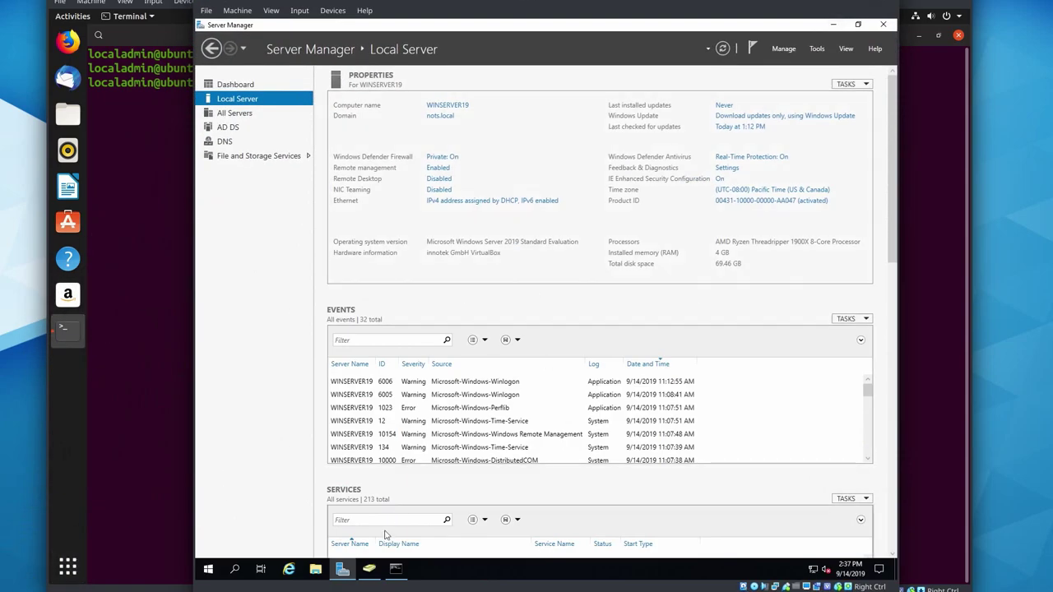
left_click(369, 570)
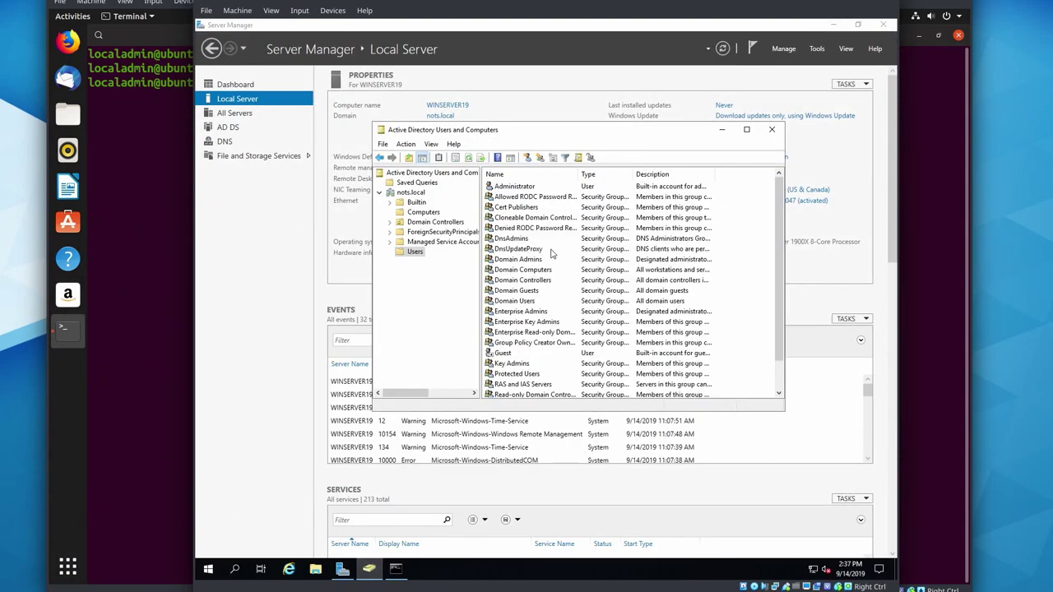
left_click(524, 187)
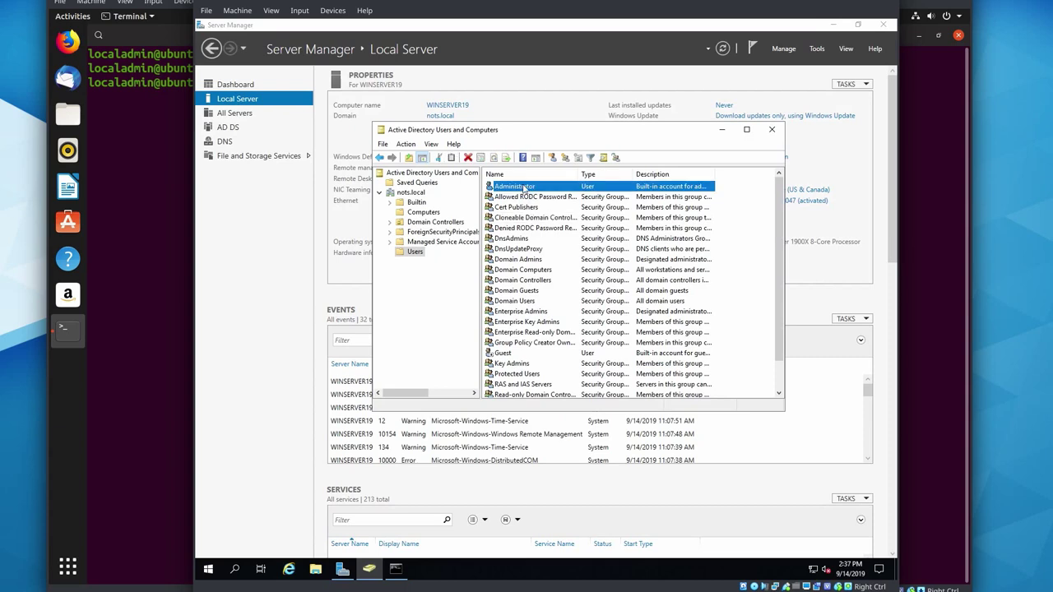
right_click(539, 190)
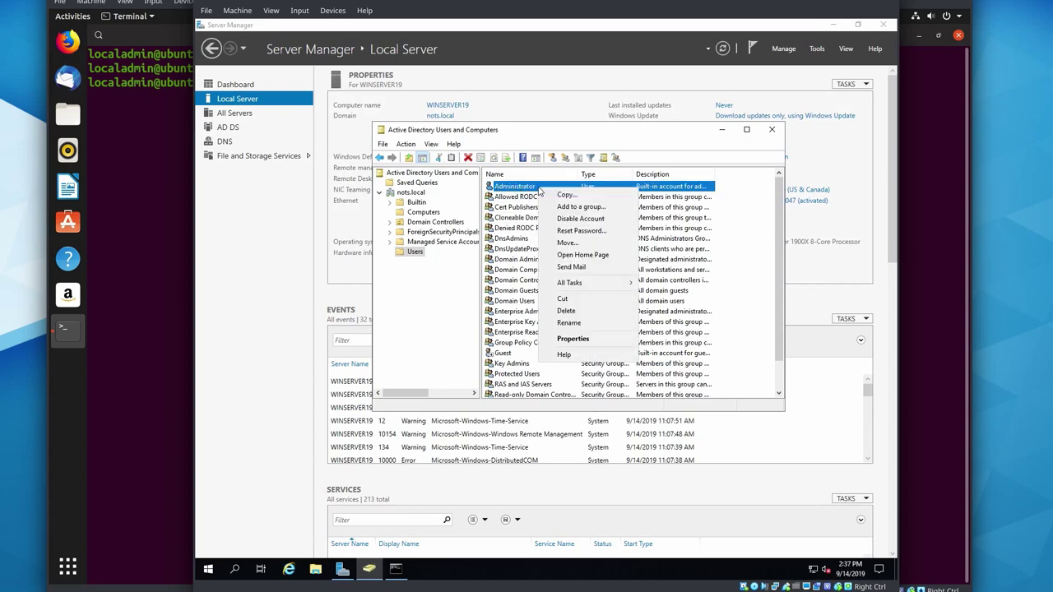
left_click(557, 326)
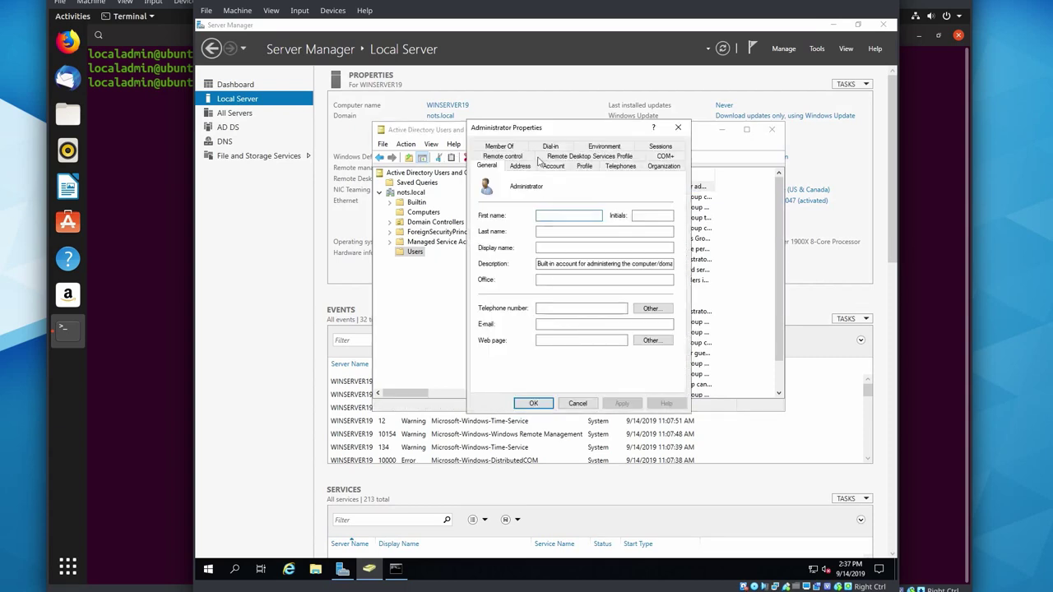
left_click(505, 148)
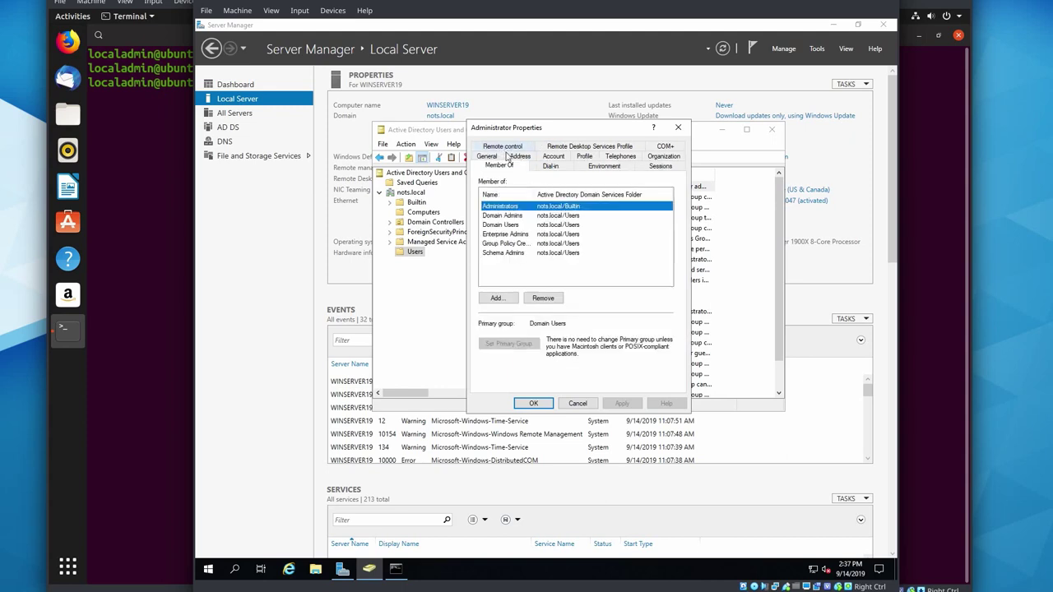
left_click(508, 216)
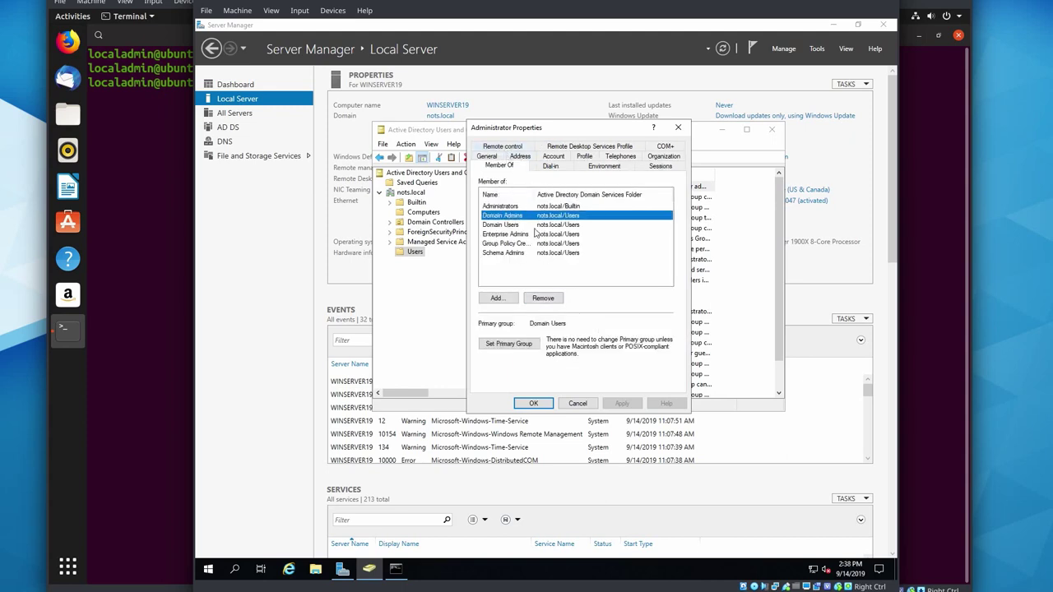
left_click(678, 128)
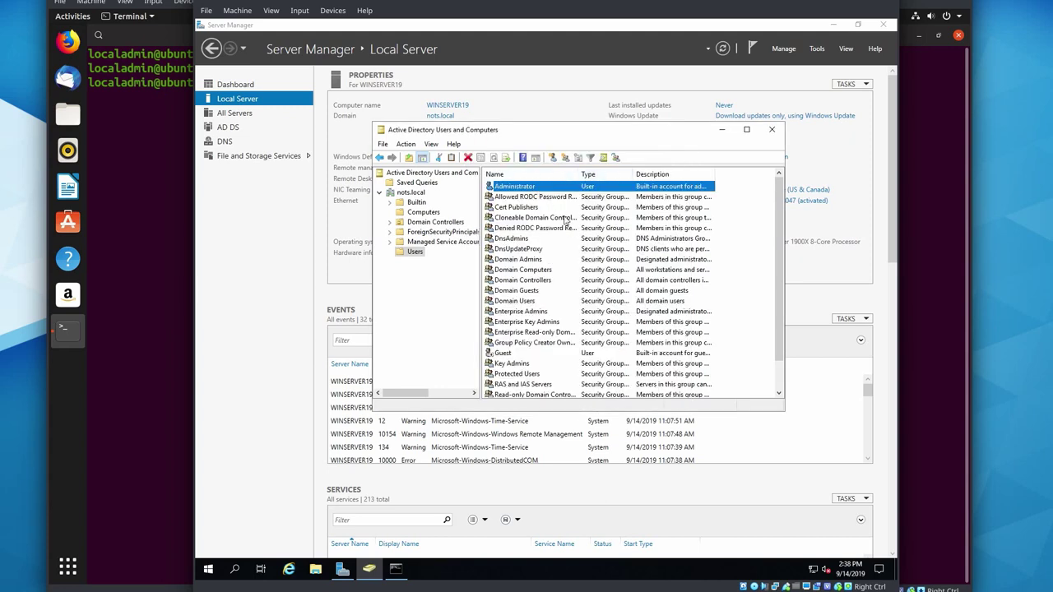
- Review the Domain User account's logon details and groups, then close it and the console
scroll(556, 210, "down", 1)
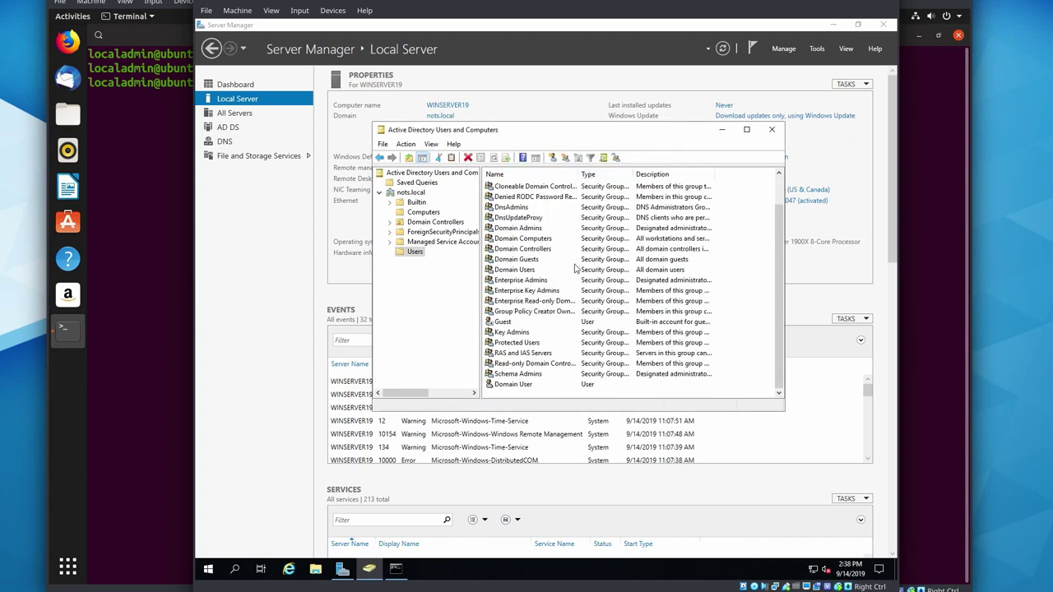
right_click(506, 387)
left_click(527, 535)
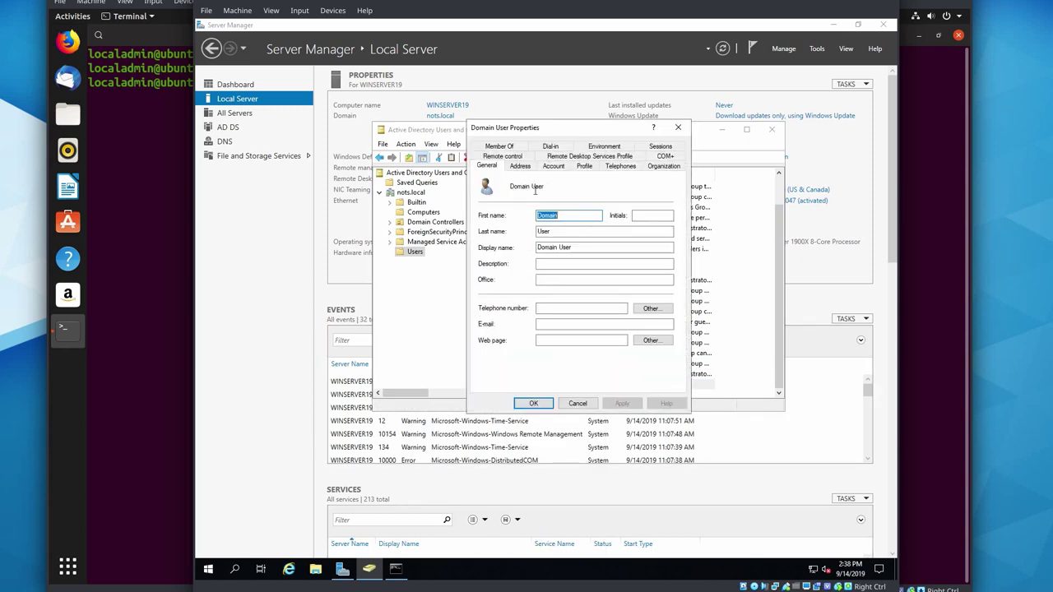
left_click(553, 165)
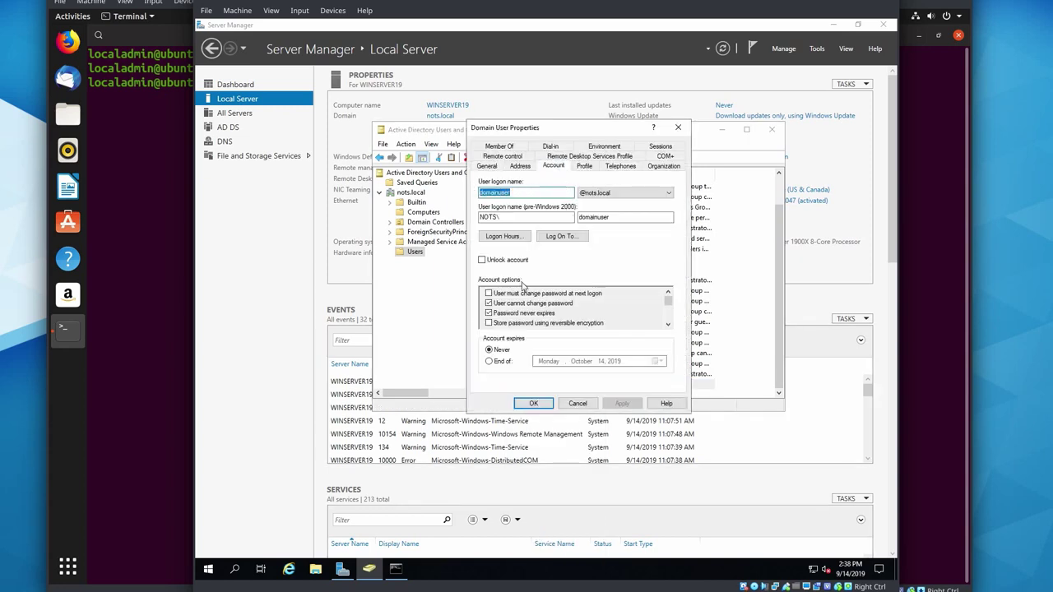
left_click(498, 147)
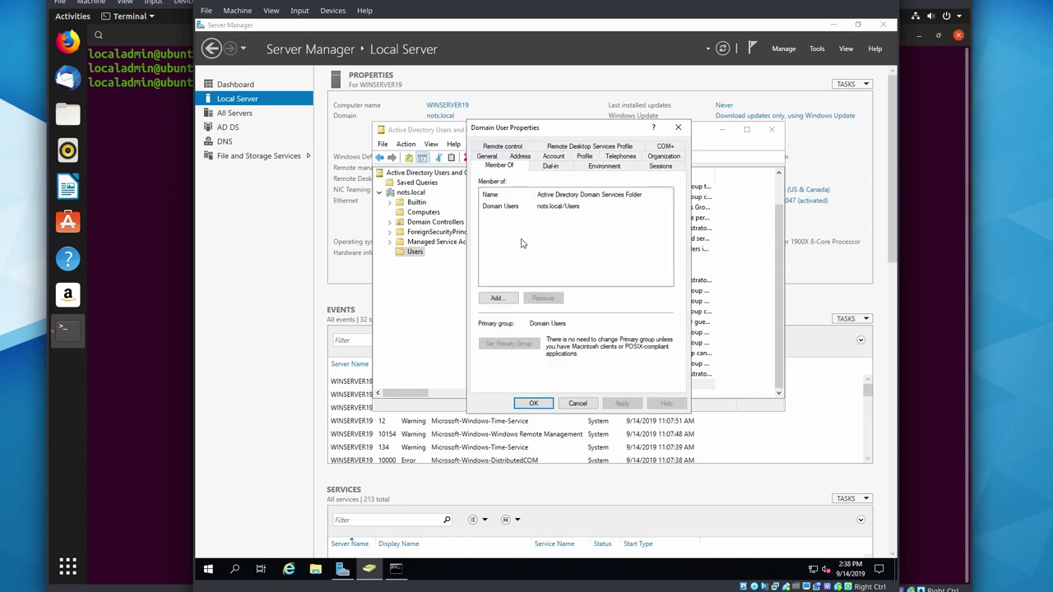
left_click(677, 127)
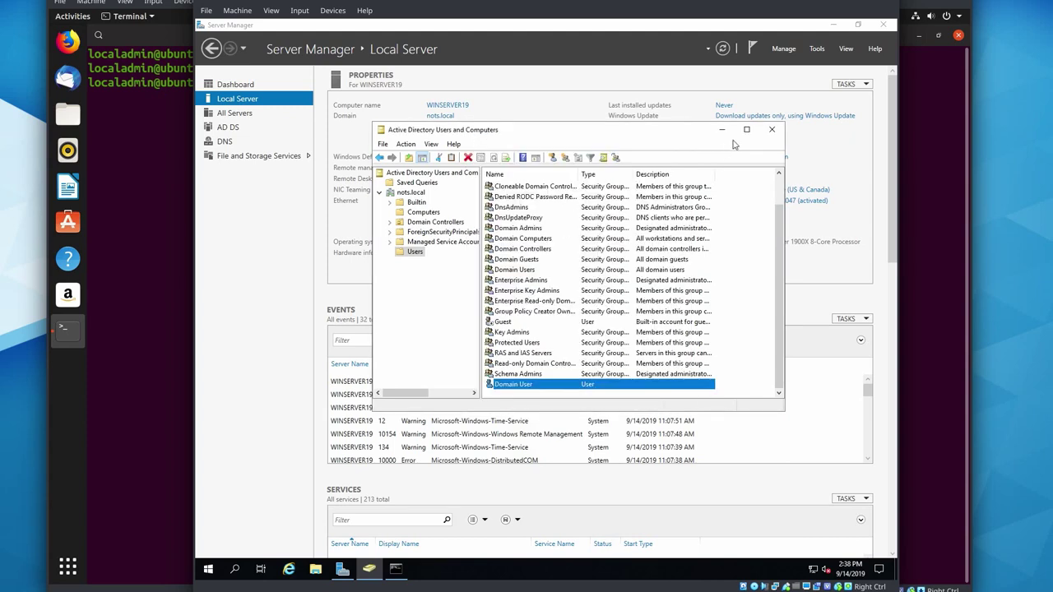
left_click(771, 130)
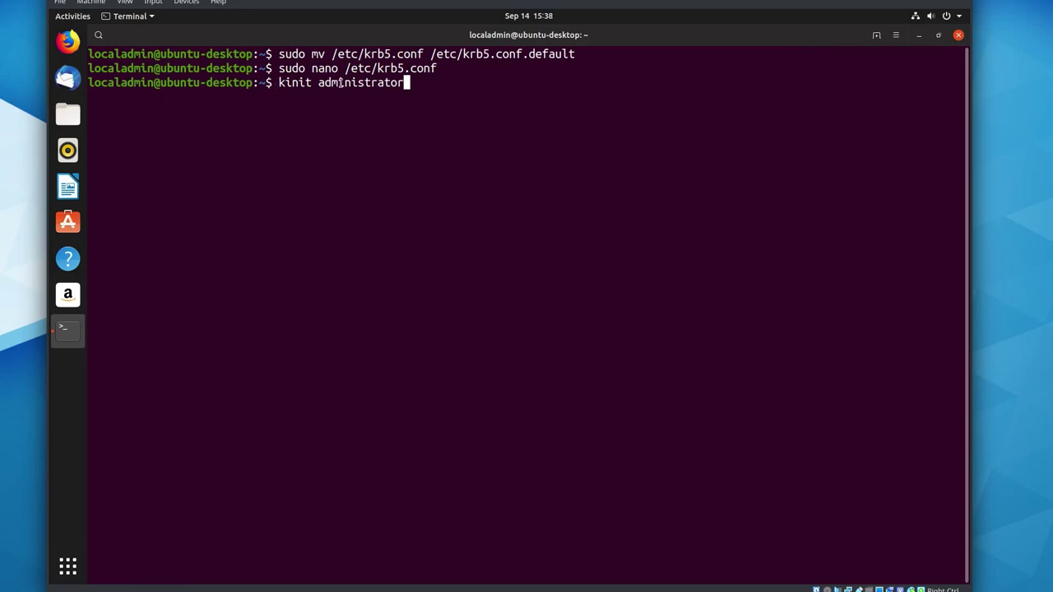
- Get a ticket with kinit administrator and the domain admin password, then list it with klist
key("Return")
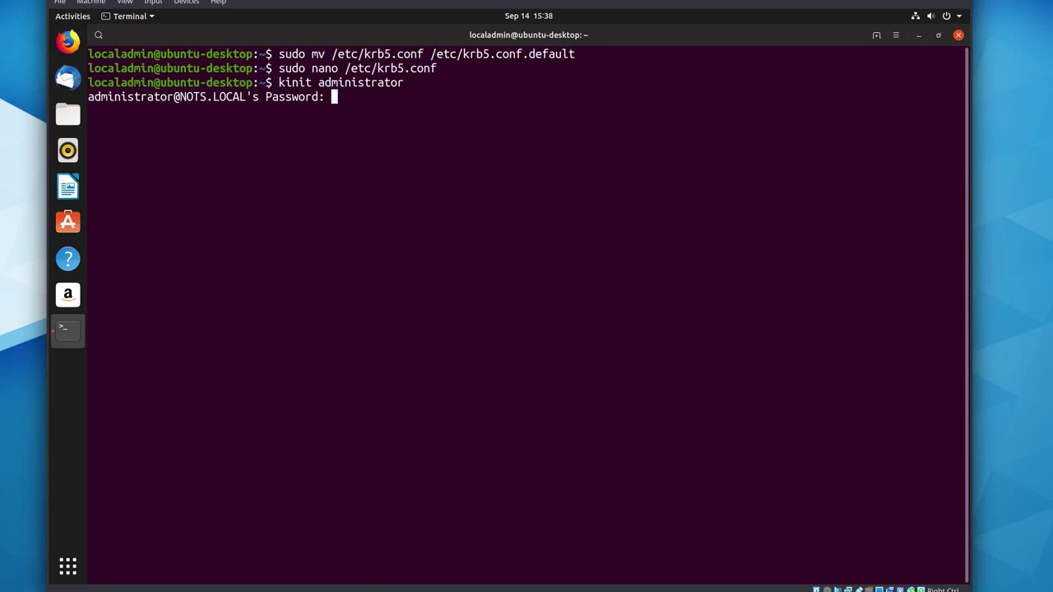
key("Return")
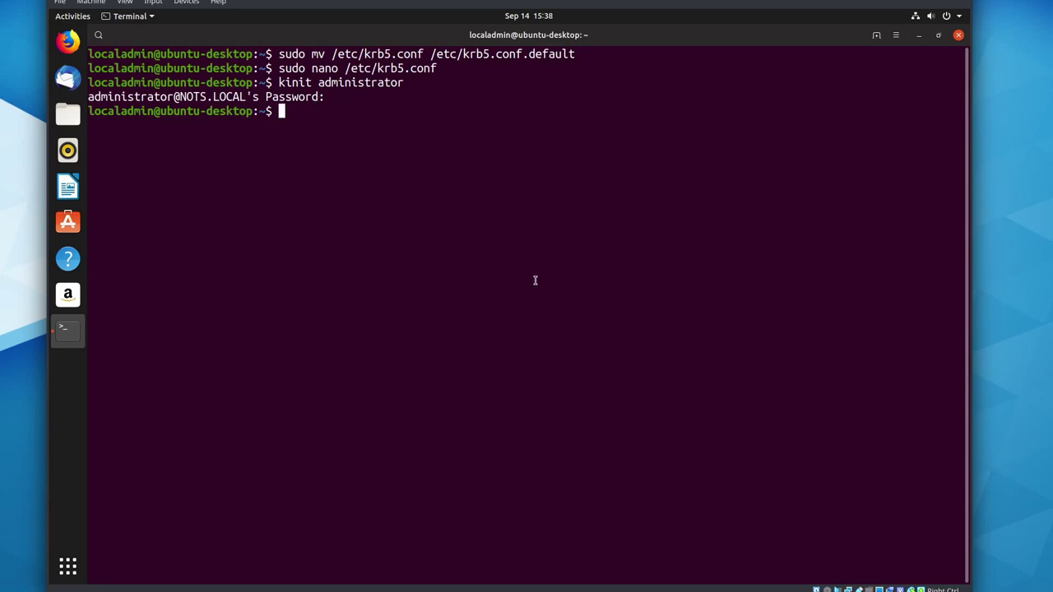
type("klist")
key("Return")
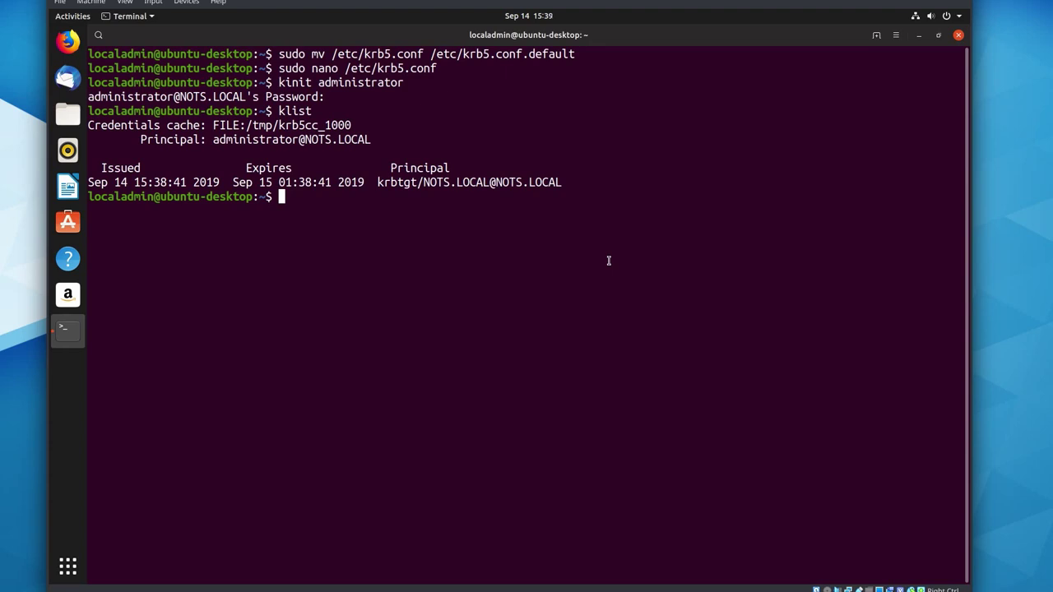
- Run msktutil to create the UBUNTU-DESKTOP computer account via winserver19.nots.local, writing my-keytab.keytab
type("msktutil -N")
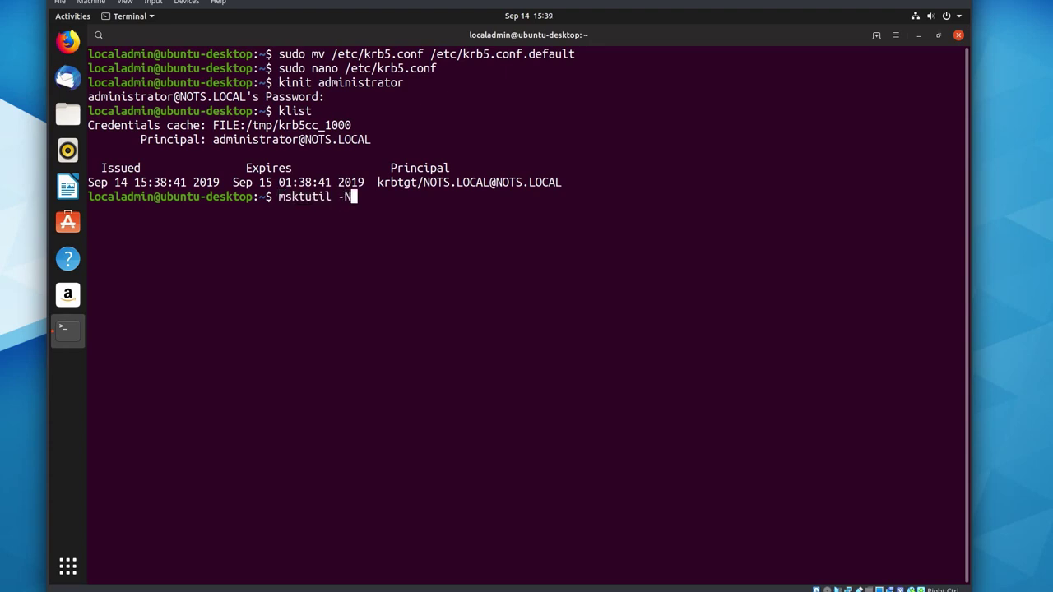
type(" -c -b 'CN=COMPUTERS' ")
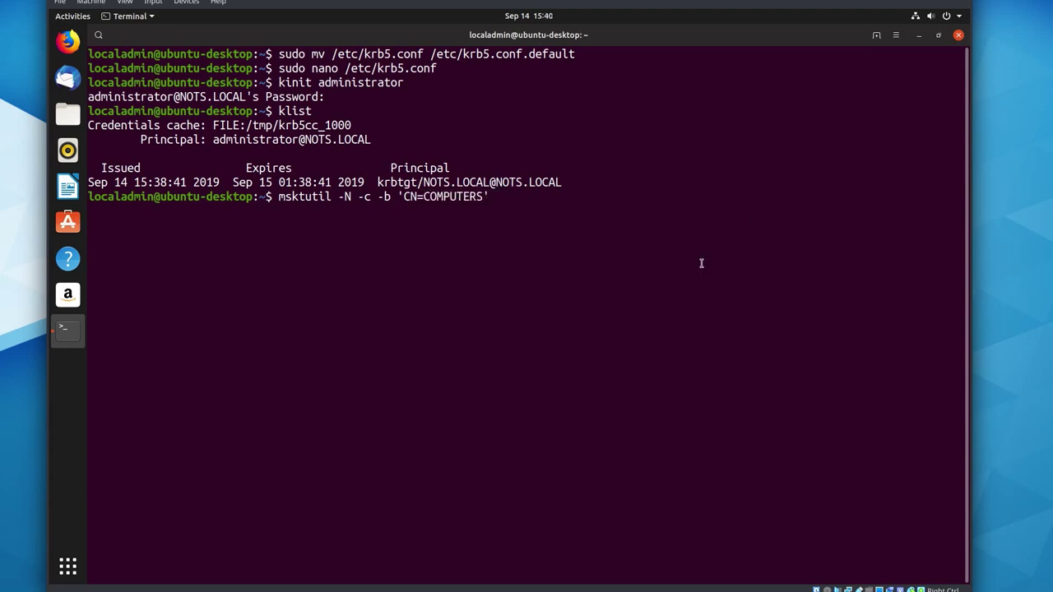
type("-s")
left_click_drag(161, 196, 255, 197)
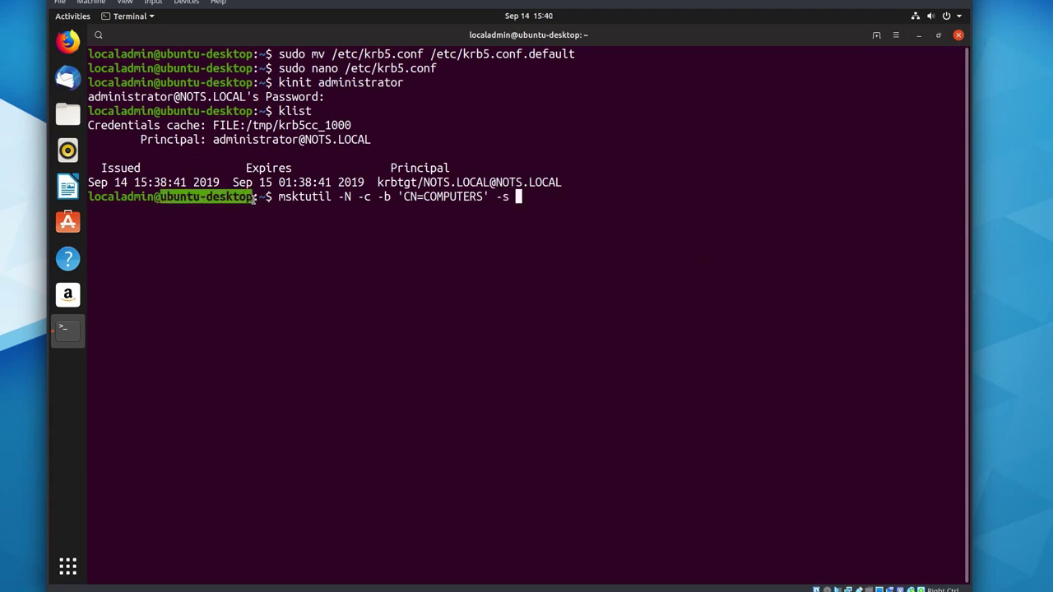
left_click(526, 180)
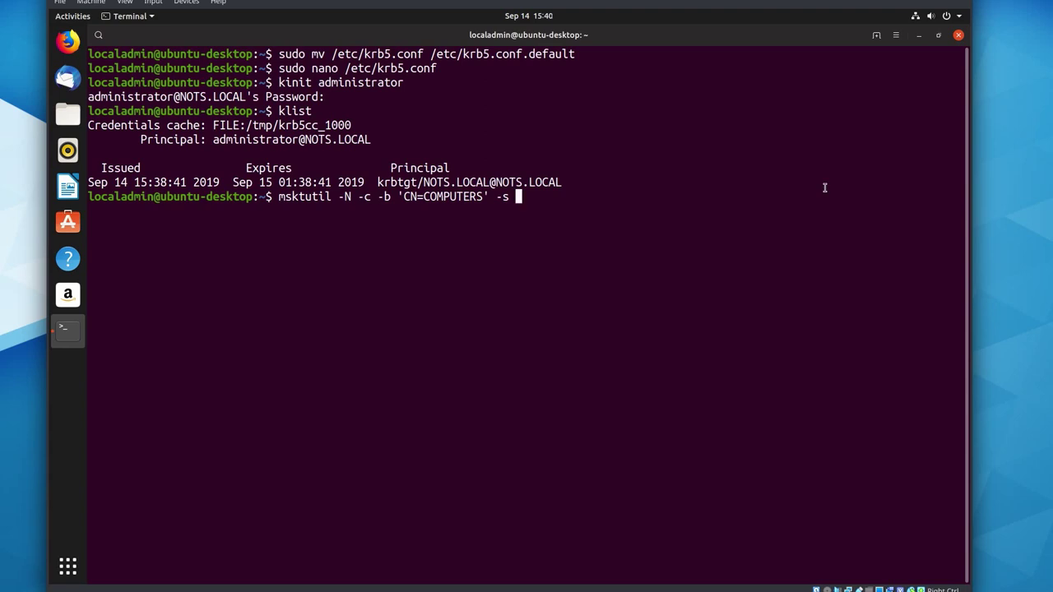
type("UBUNTU-DESKTOP/")
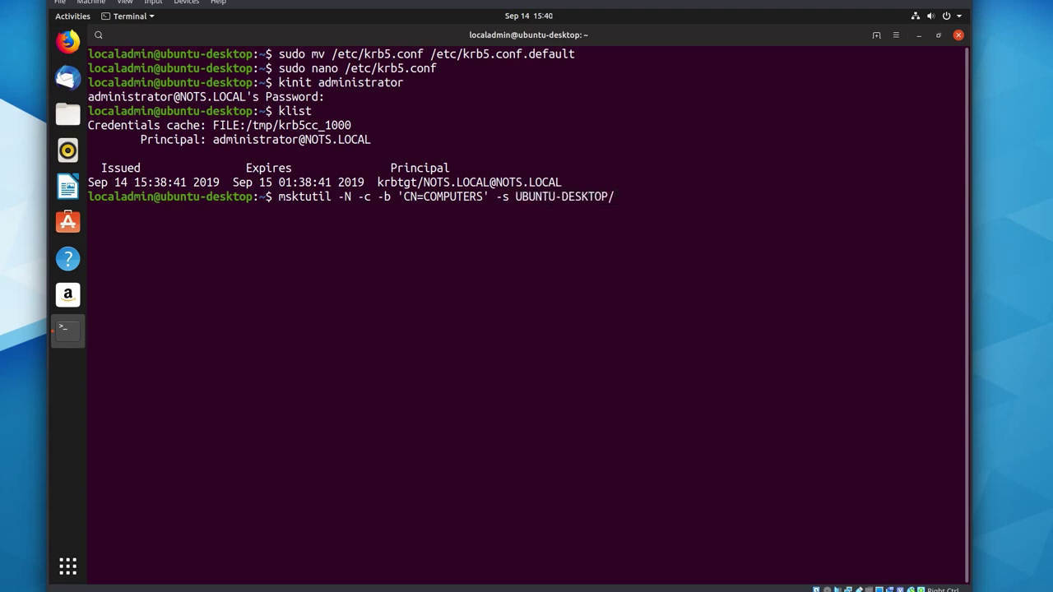
type("ubuntu-desktop.nots.loc")
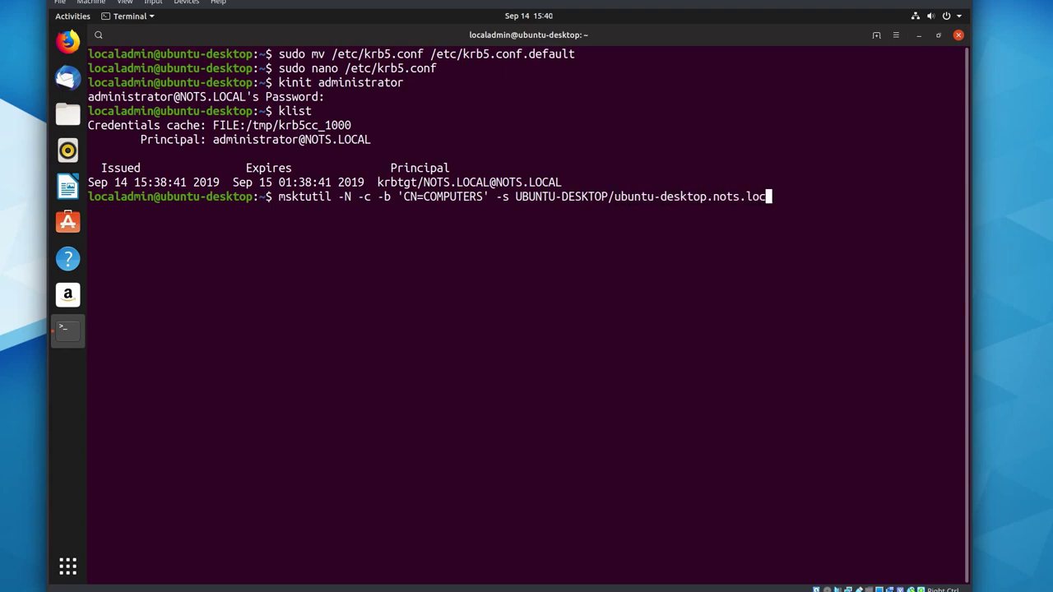
type("al -k my-keytab.keytab")
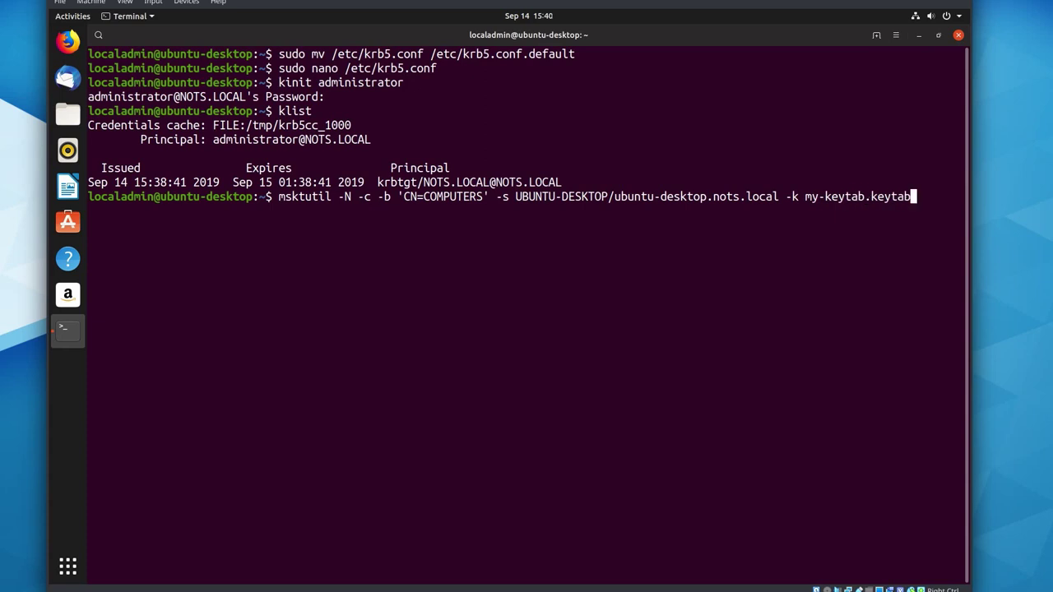
type(" --computer-name ")
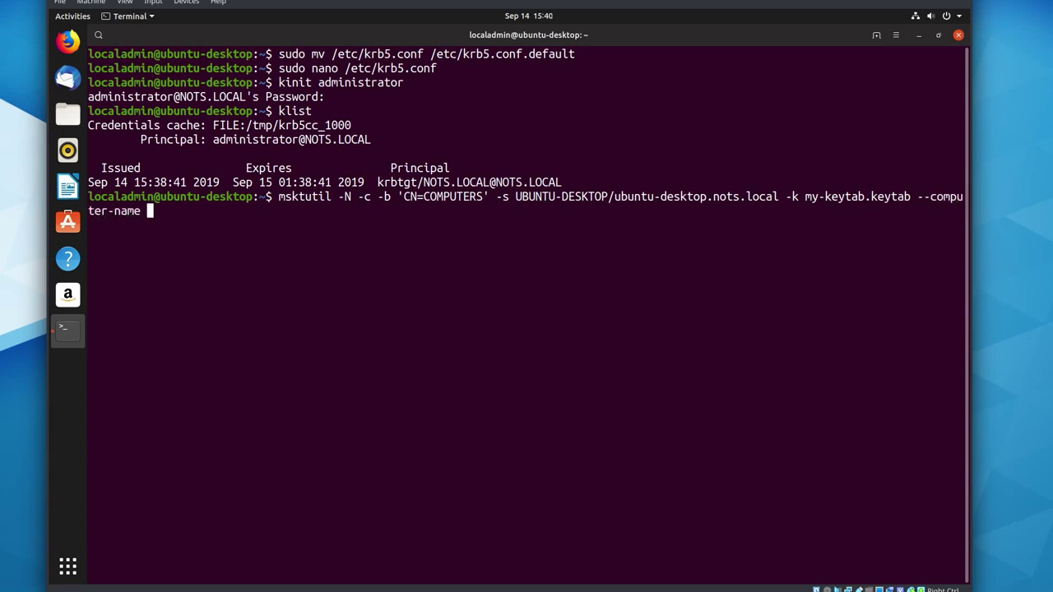
type("UBUNTU-DESKTOP")
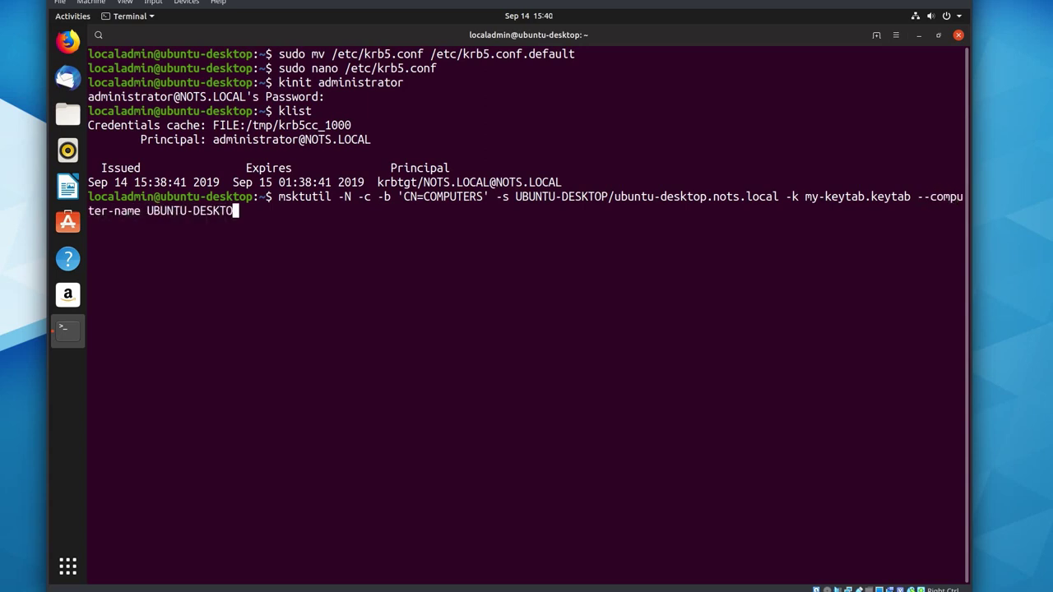
type(" --upn UBUNTU-DESKT")
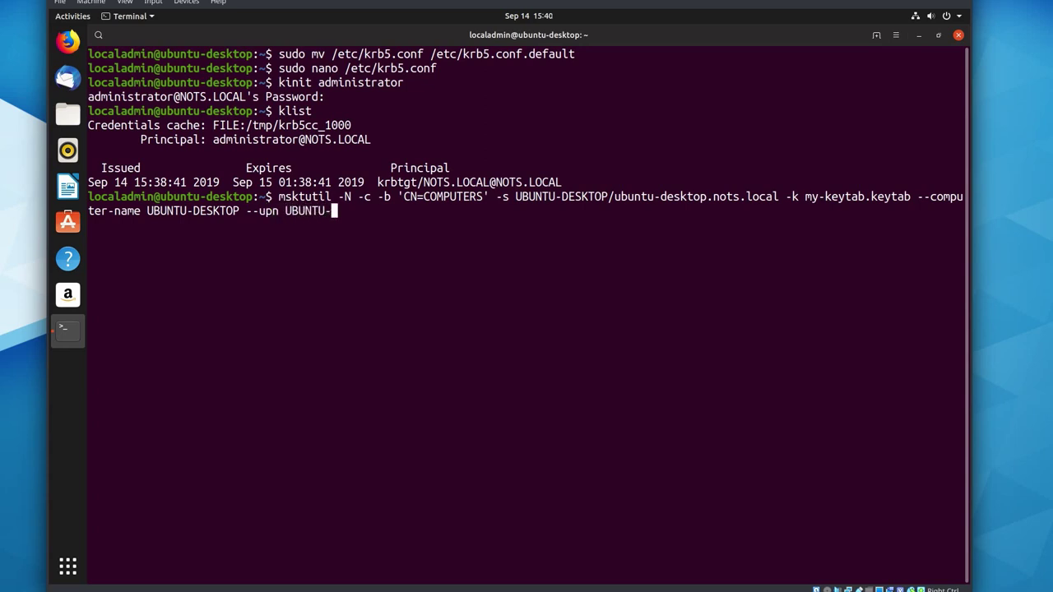
type("OP$ --server winserver19.n")
type("ots.l")
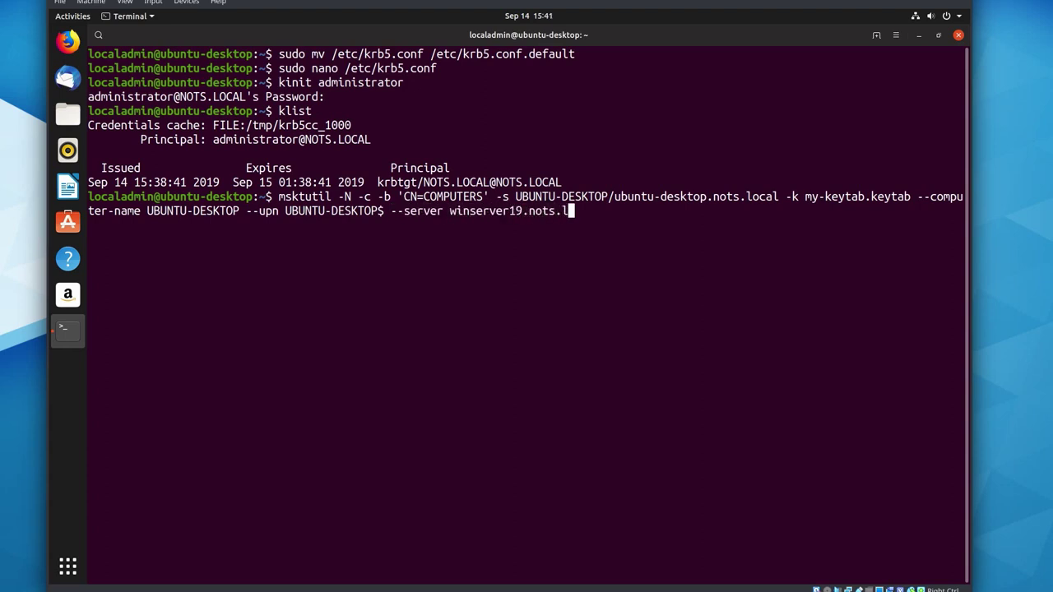
type("ocal --user-creds-only")
key("Return")
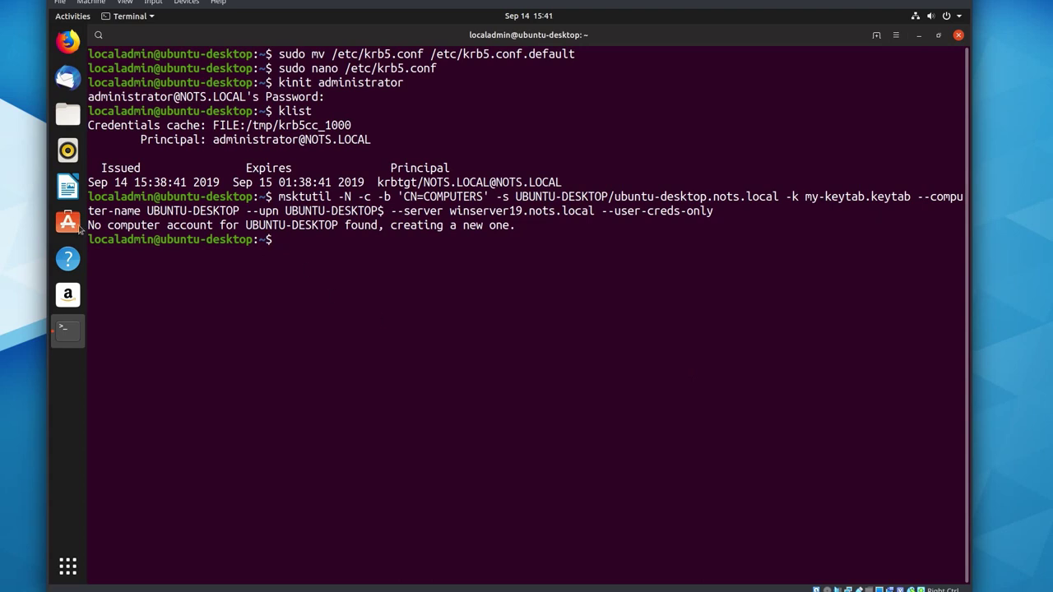
- Rerun msktutil with the short principal UBUNTU-DESKTOP/ubuntu-desktop, dropping .nots.local
left_click_drag(245, 226, 337, 225)
left_click(346, 252)
key("Up")
key("Home")
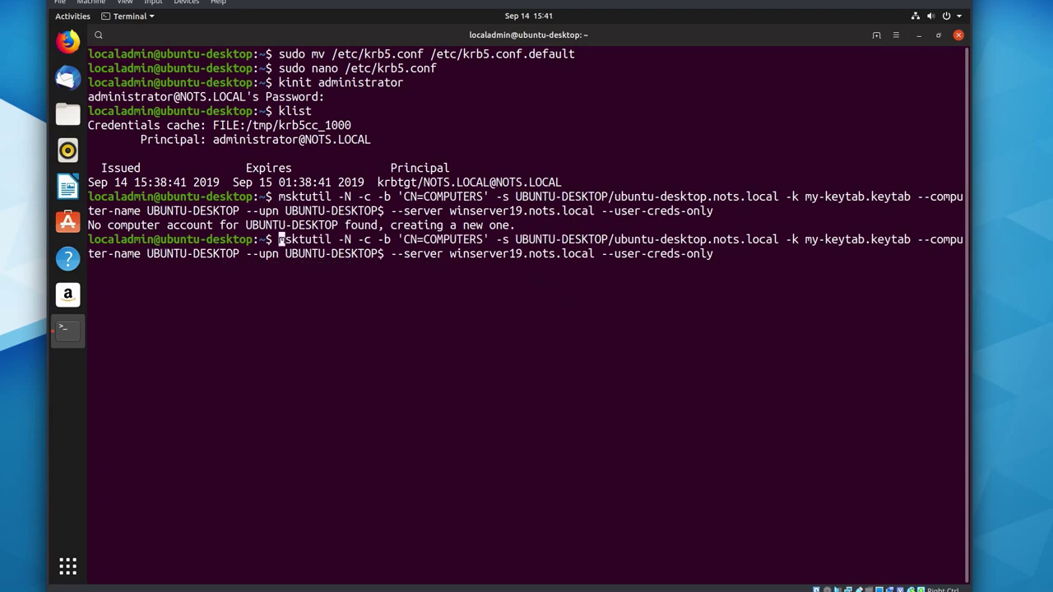
key("Right")
key("Right")
key("Right")
key("Right")
key("Right")
key("Right")
key("Right")
key("Right")
key("Right")
key("Right")
key("Right")
key("Right")
key("Right")
key("Right")
key("Right")
key("Right")
key("Right")
key("Right")
key("Right")
key("Right")
key("Right")
key("Right")
key("Right")
key("Right")
key("Right")
key("Right")
key("Right")
key("Right")
key("Right")
key("Left")
key("Delete")
key("Delete")
key("Delete")
key("Delete")
key("Delete")
key("Delete")
key("Delete")
key("Delete")
key("Delete")
key("Delete")
key("Delete")
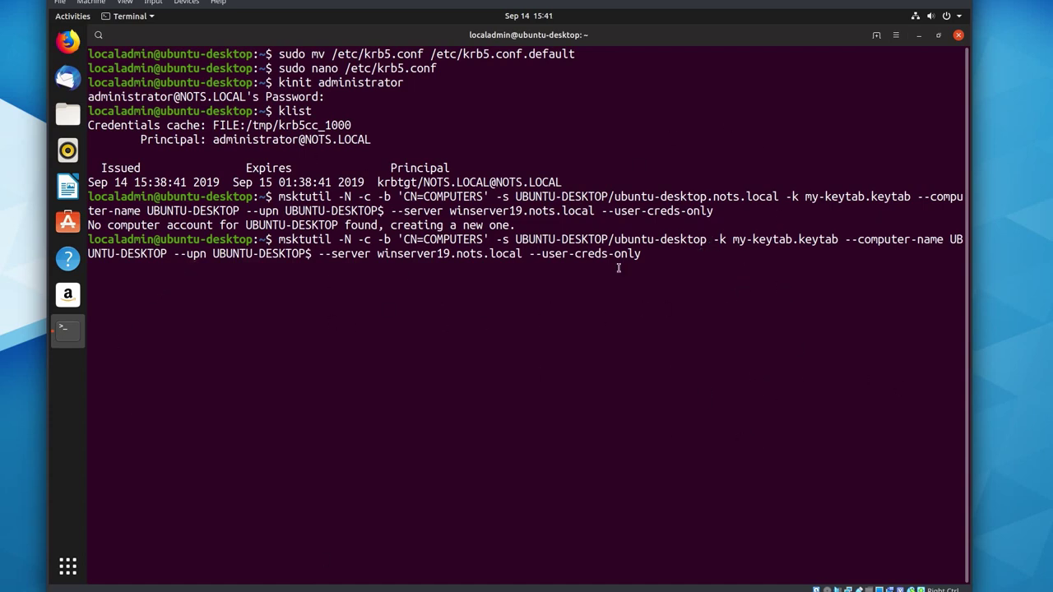
left_click_drag(613, 196, 777, 193)
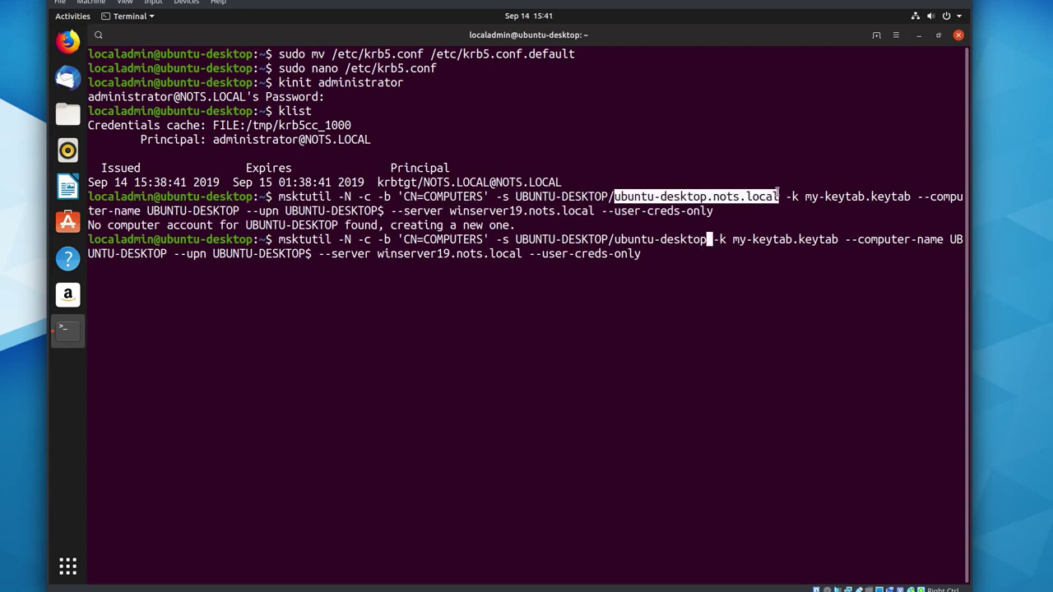
left_click(756, 357)
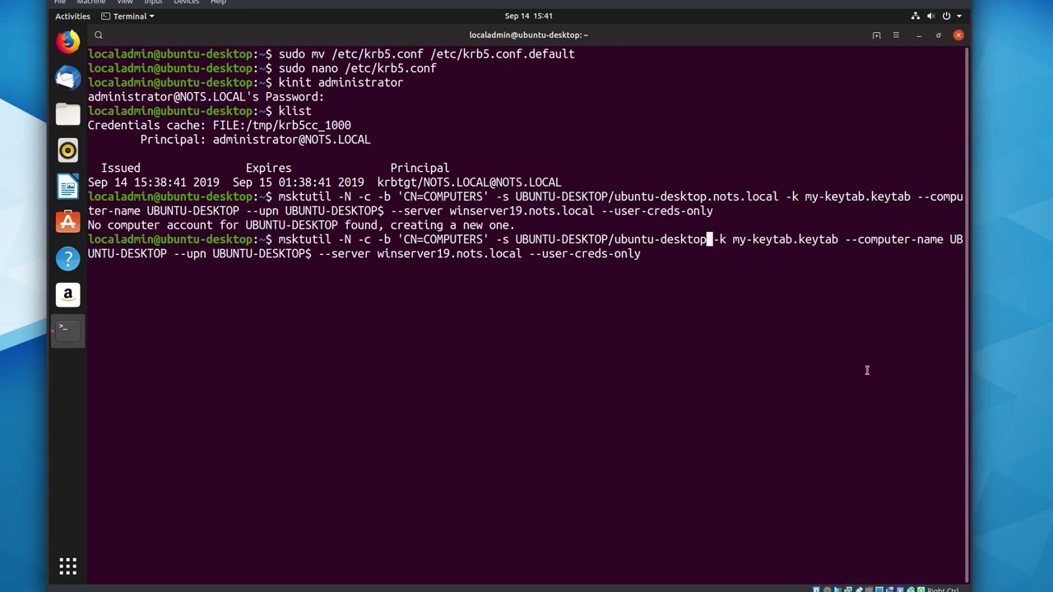
key("Return")
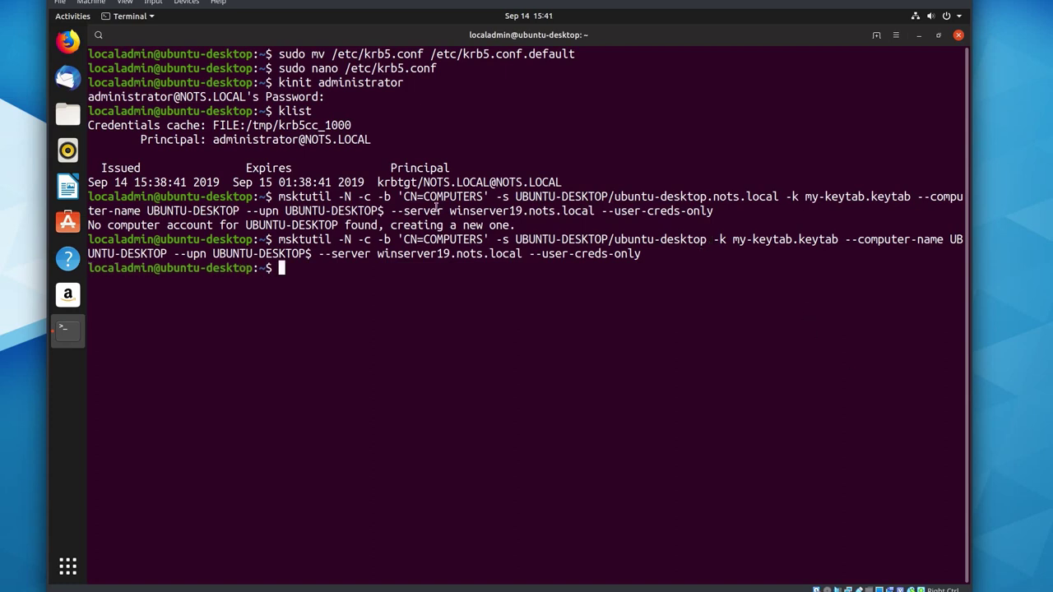
- Clear the cached Kerberos tickets with kdestroy
left_click_drag(733, 241, 839, 241)
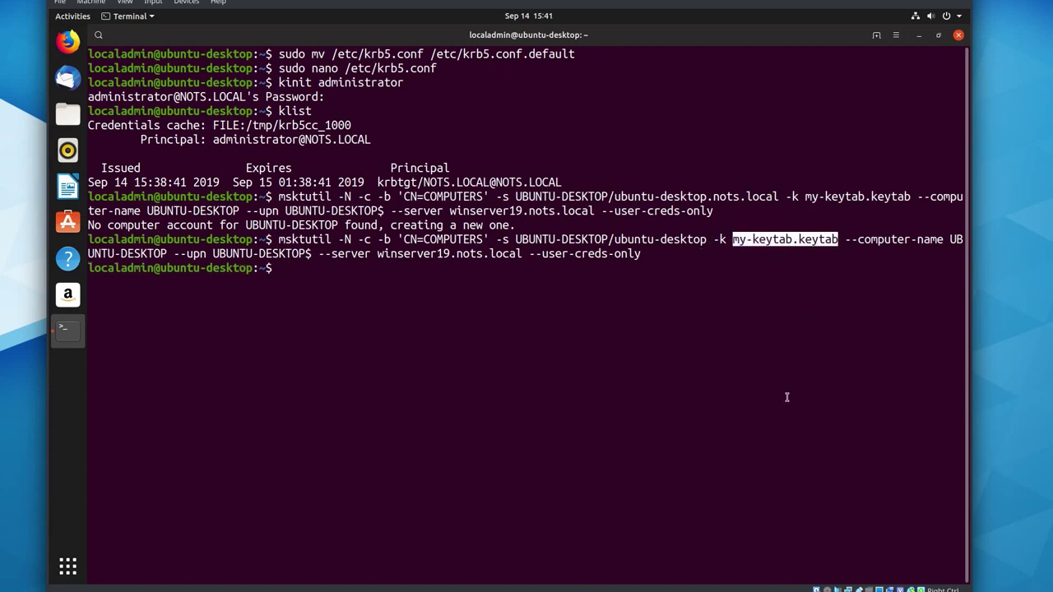
left_click(671, 416)
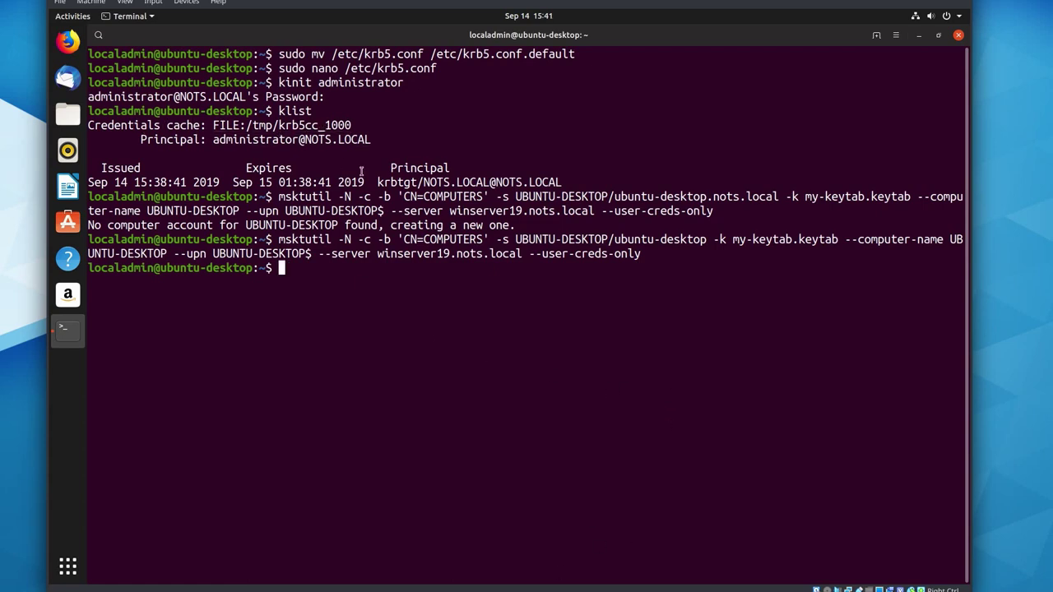
type("kdestroy")
key("Return")
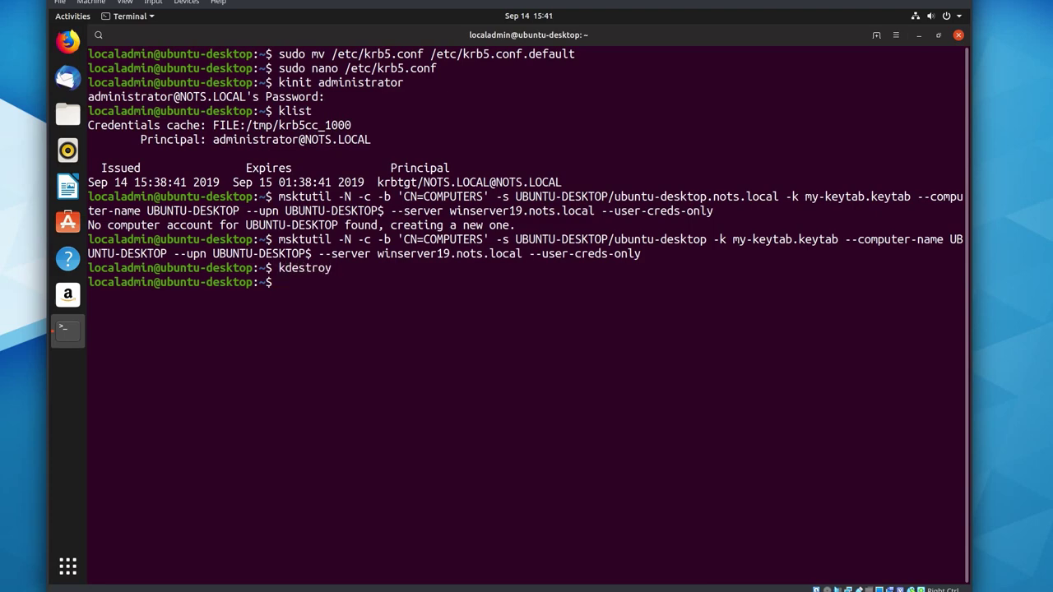
- Open Active Directory Users and Computers and select UBUNTU-DESKTOP in the nots.local Computers container
key("alt+Tab")
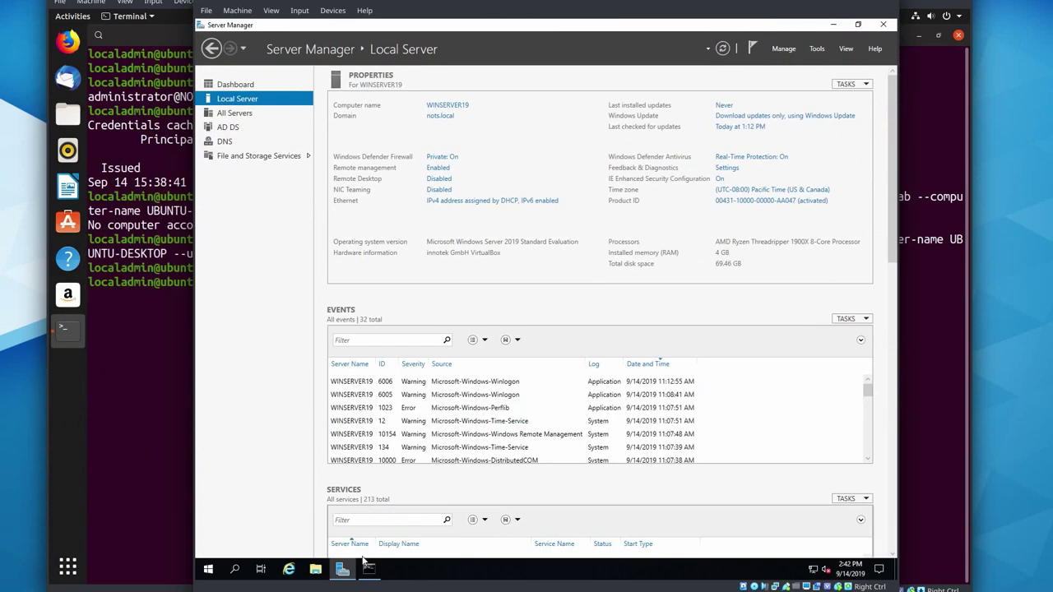
mouse_move(351, 576)
left_click(209, 569)
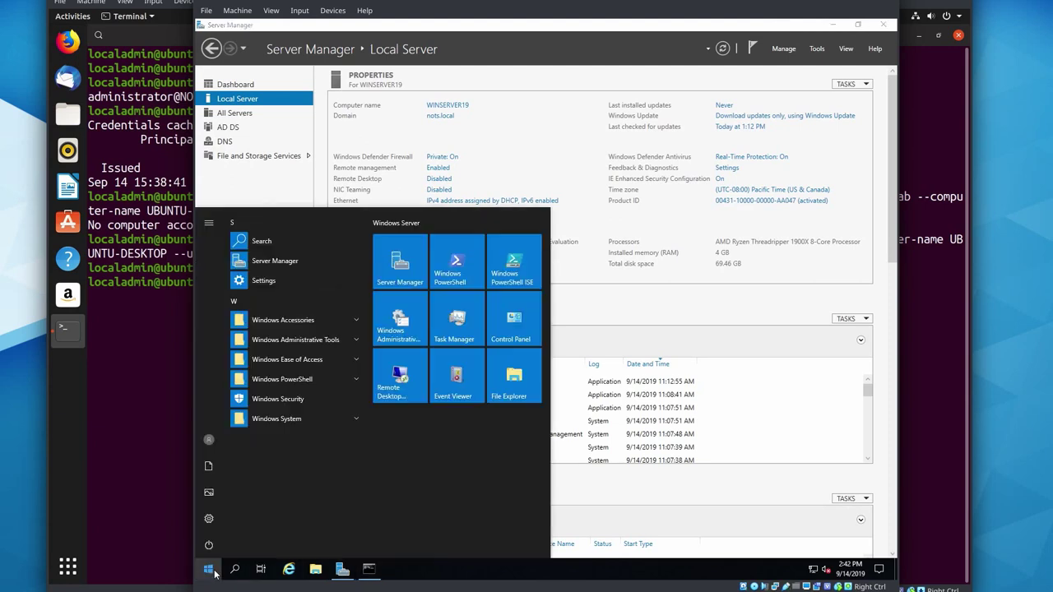
type("active")
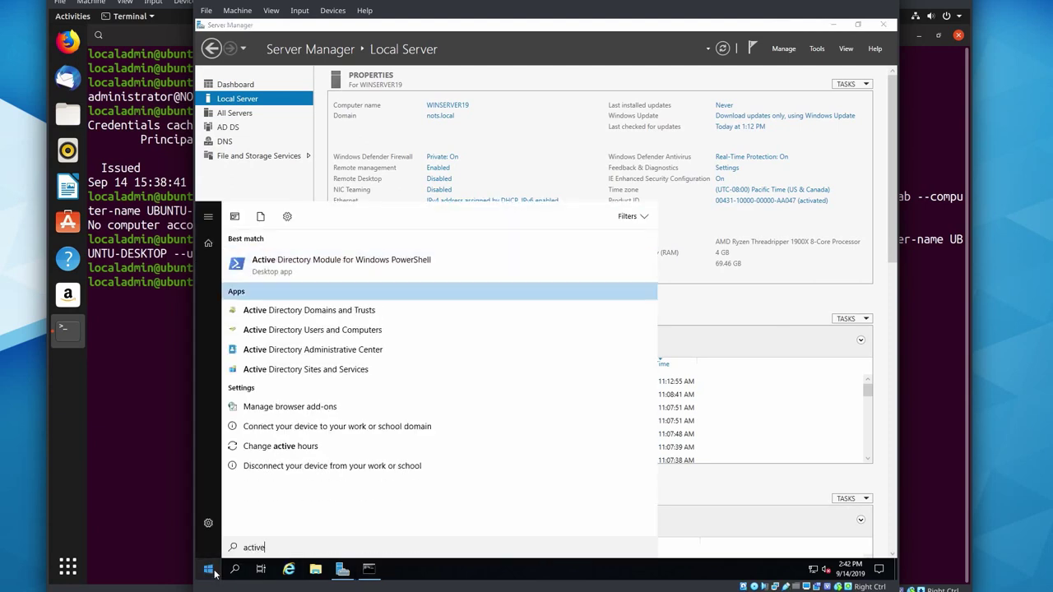
key("Down")
key("Down")
key("Return")
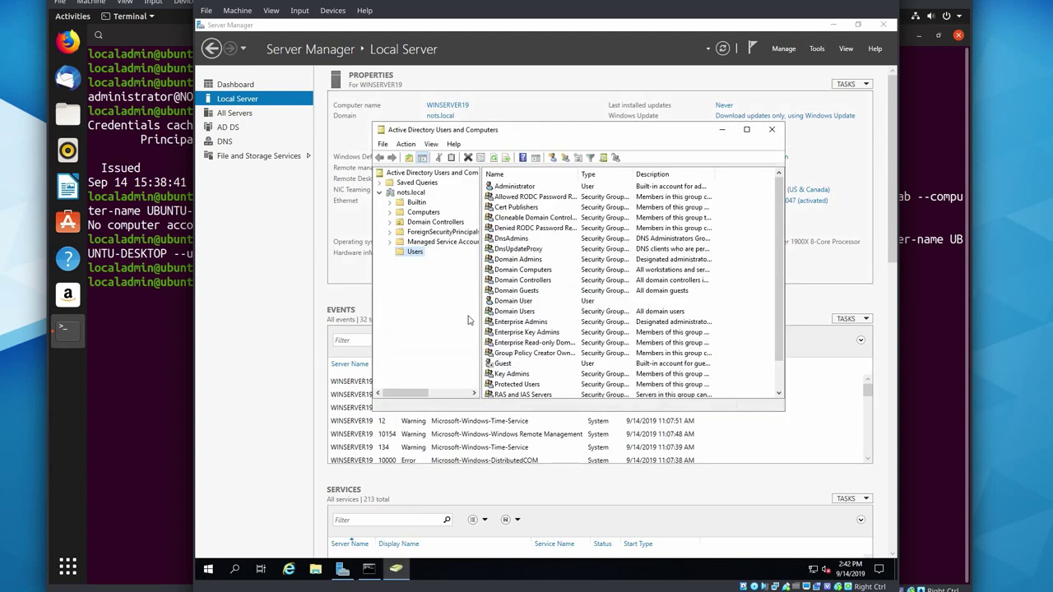
left_click(417, 213)
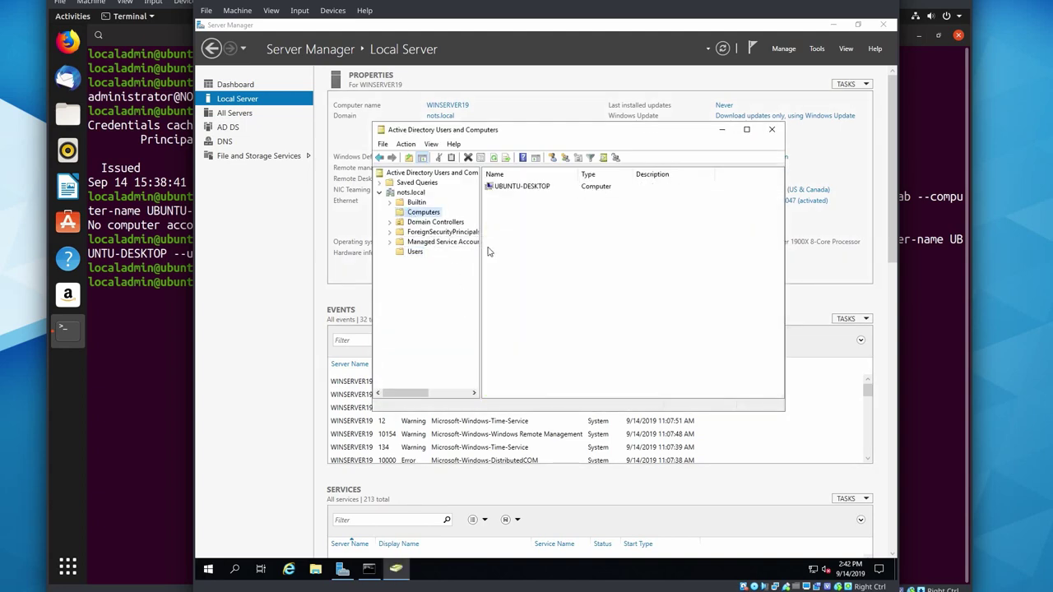
left_click(529, 189)
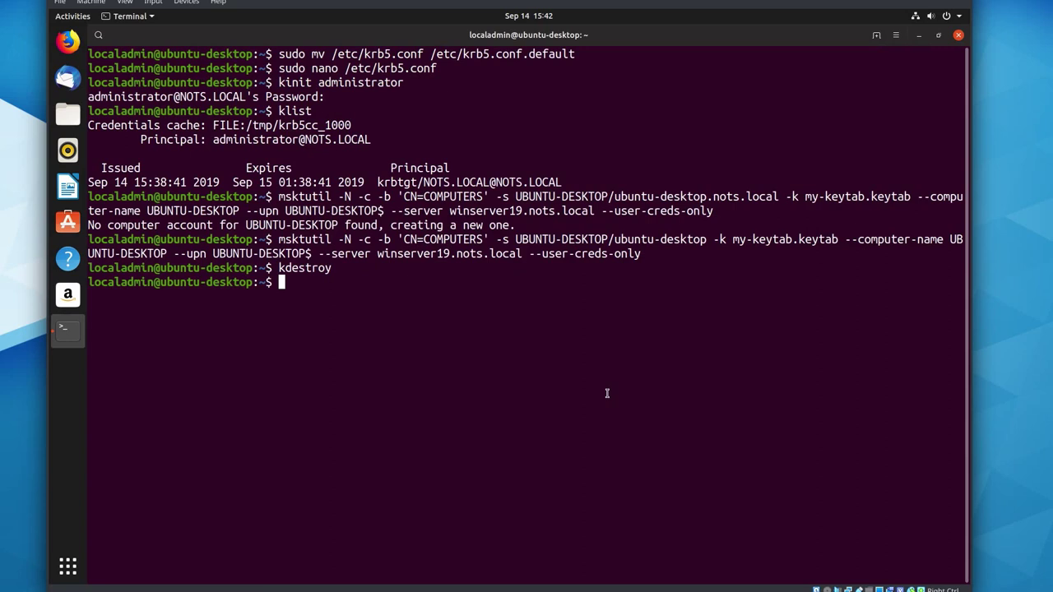
- Move my-keytab.keytab to /etc/sssd/my-keytab.keytab with sudo mv
type("sudo mv my-")
key("Tab")
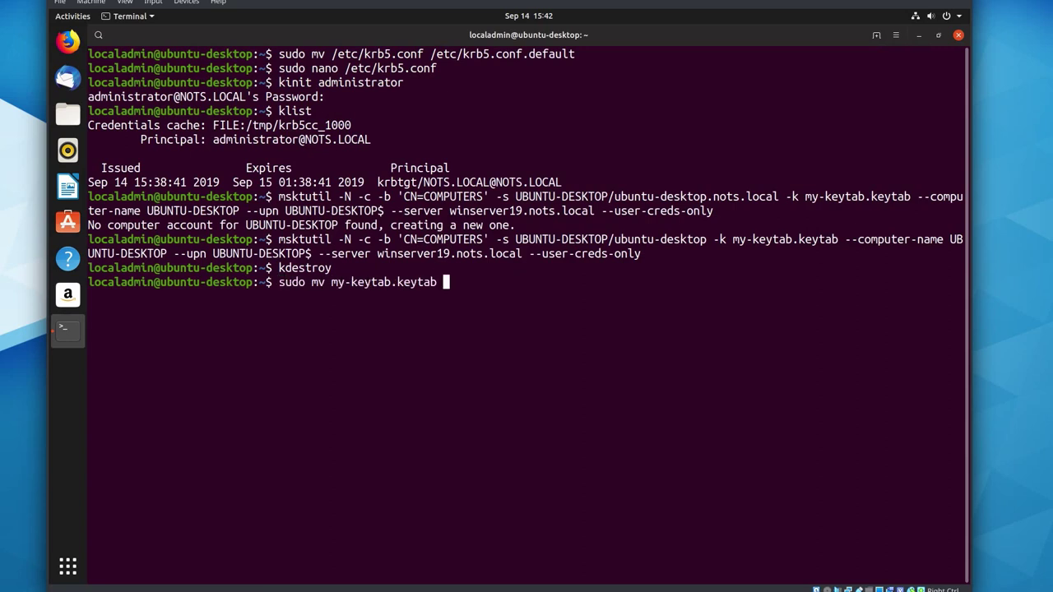
type("/etc/sssd/my-keytabl")
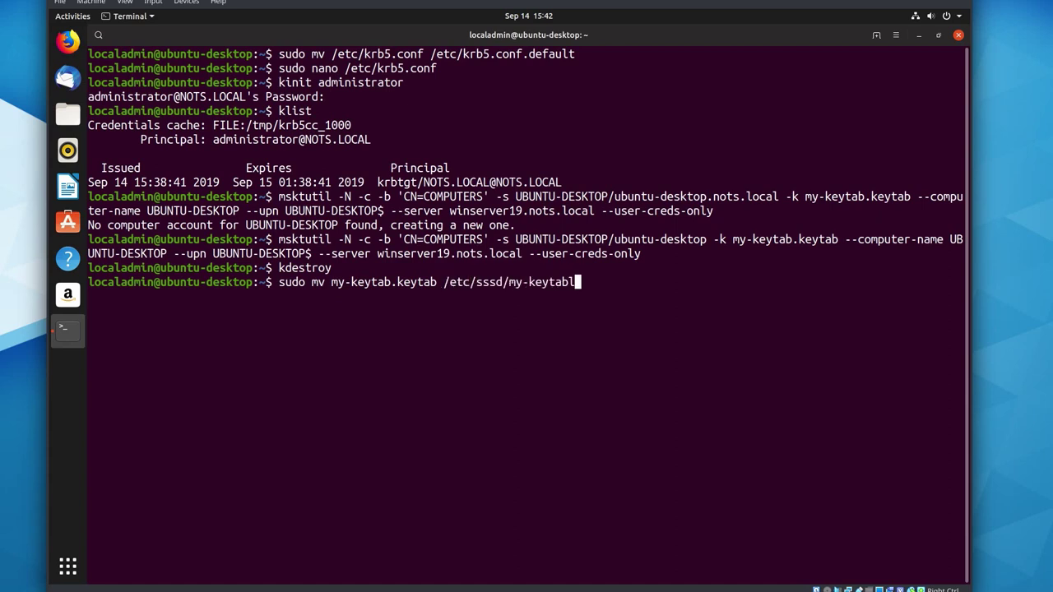
key("BackSpace")
type(".keytab.k")
key("Return")
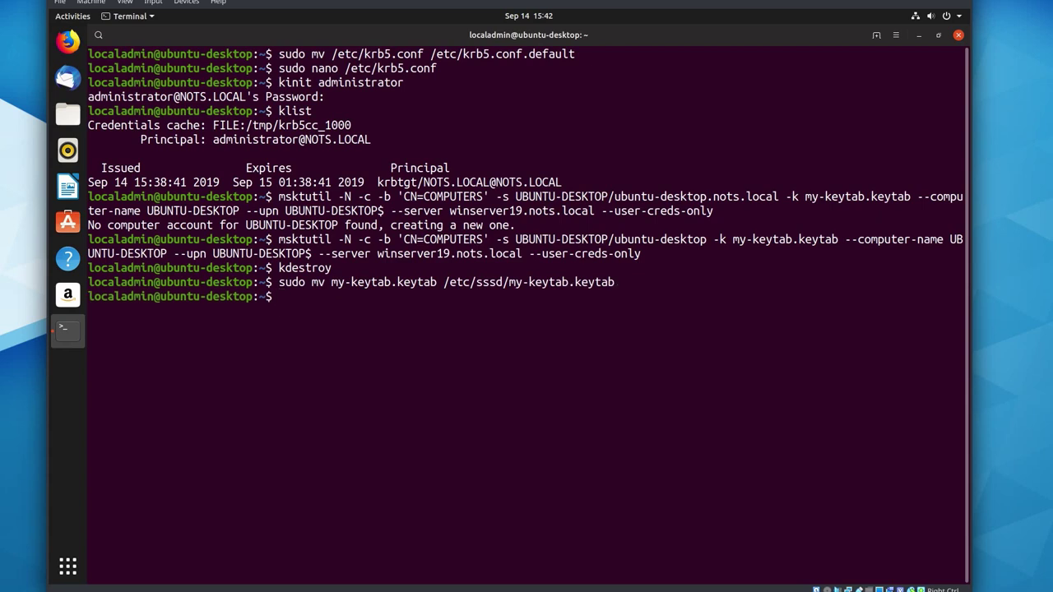
type("sudo nano /etc/sssd/sssd.conf")
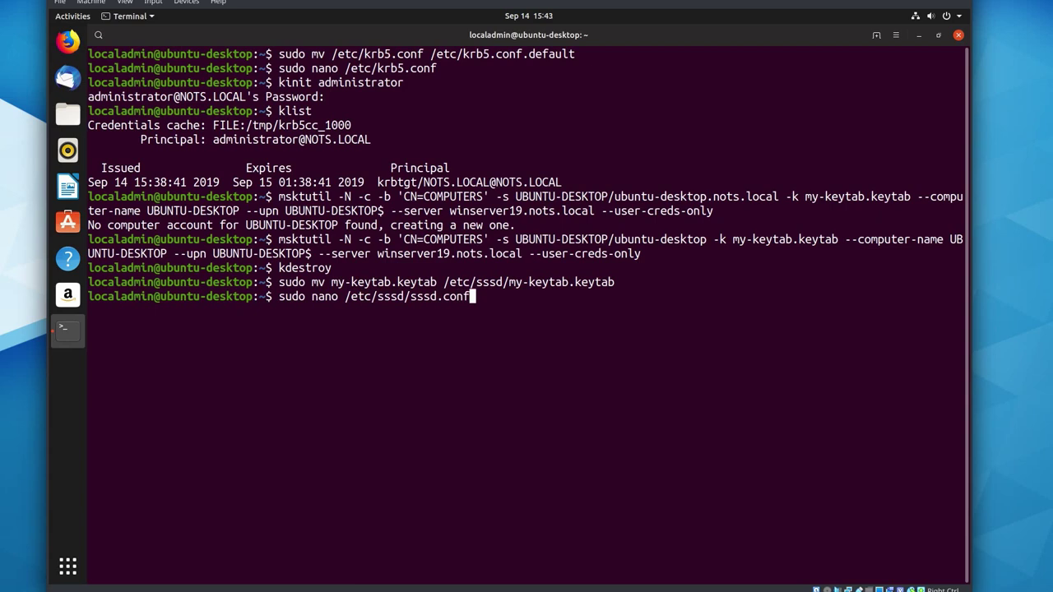
- Write the [sssd] section: services nss, pam; config_file_version 2; domains nots.local
key("Return")
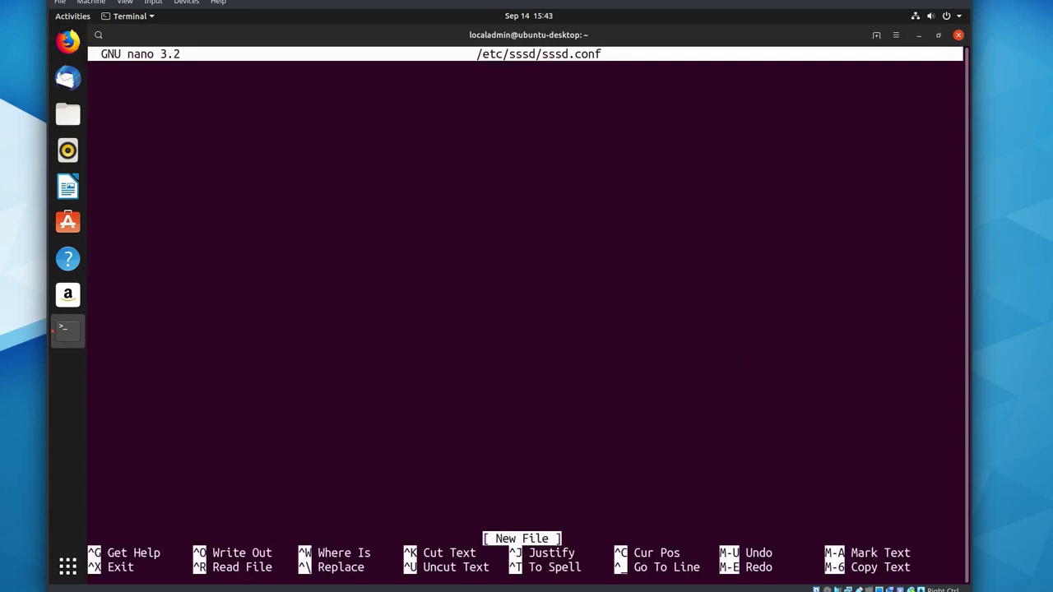
type("[sssd]")
key("Return")
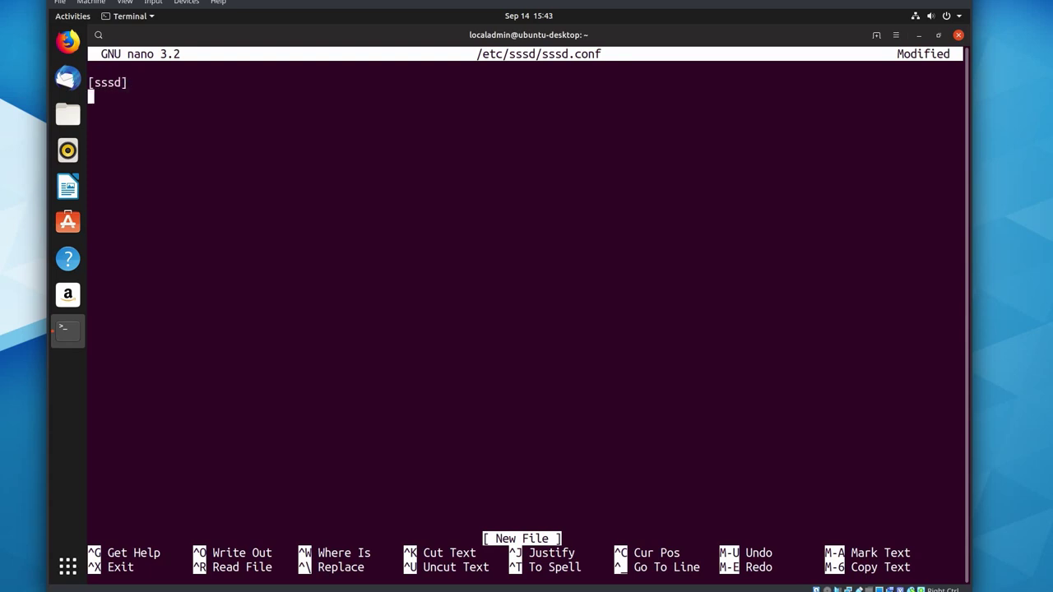
type("services = nss, pam")
key("Return")
type("config_file_version = 2")
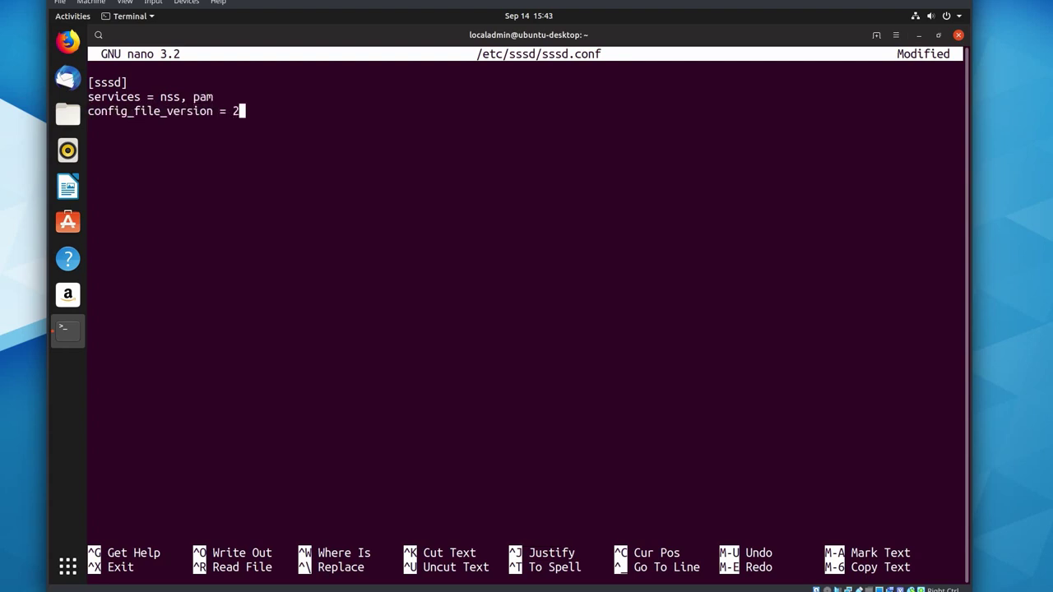
key("Return")
type("domains = nots.local")
- Add an [nss] section with entry_negative_timeout 0 and #debug_level 5, then a [pam] header
key("Return")
key("Return")
type("[nss]")
key("Return")
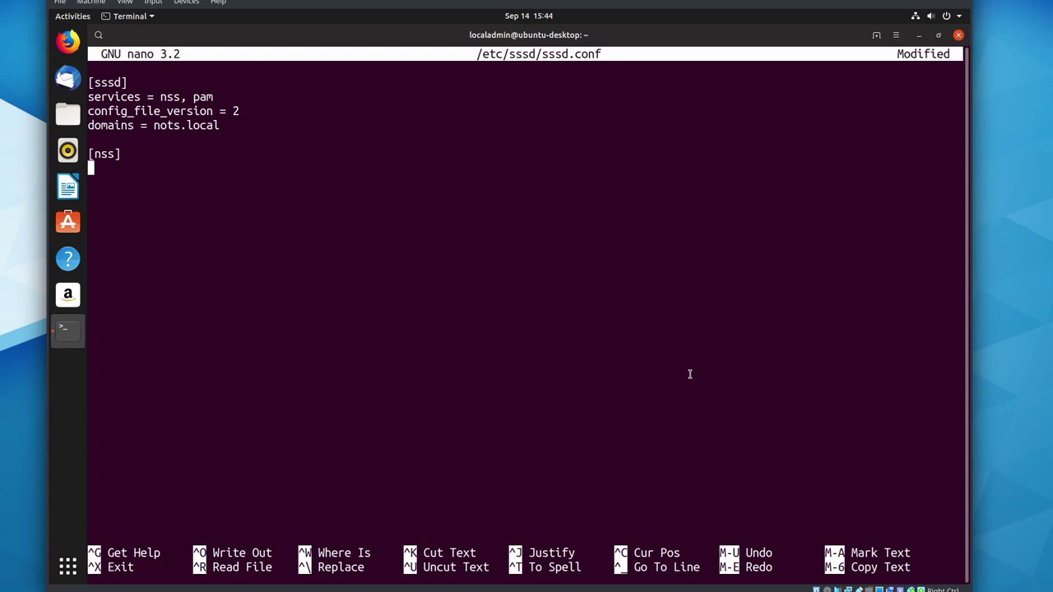
type("entry_negative_timeout = 0")
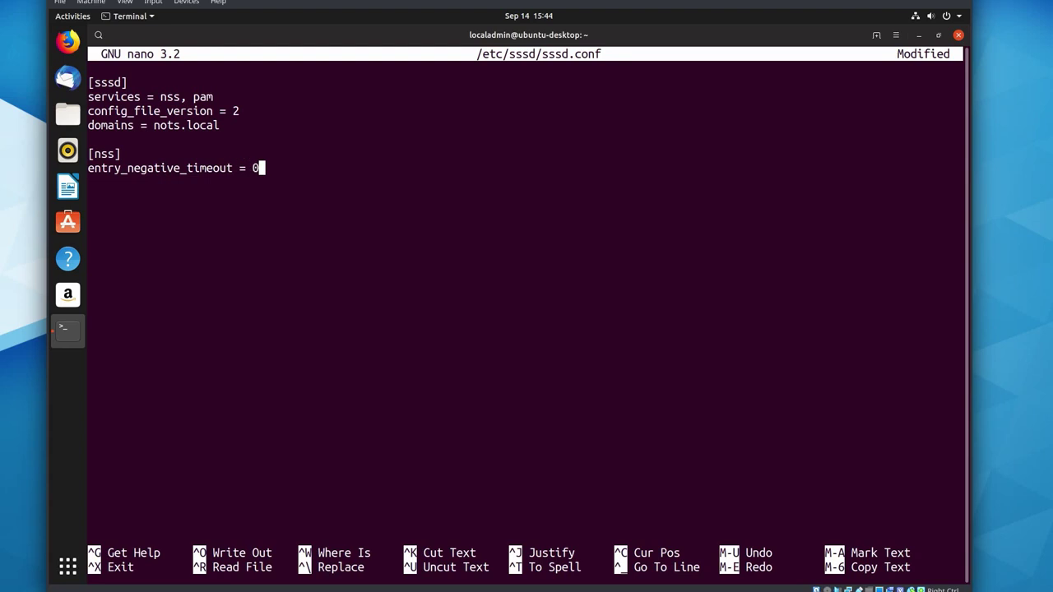
key("Return")
type("#debug_level = 5")
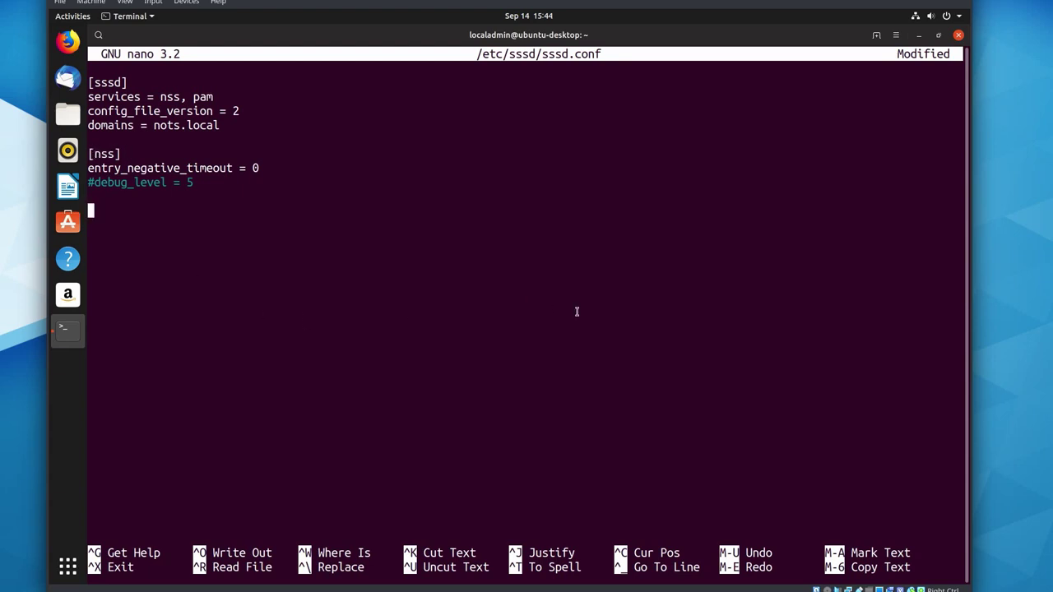
type("[")
type("pam]")
key("Return")
- Add #debug_level = 5 under [pam], then begin [domain/nots.local] with #debug_level = 10
left_click_drag(93, 212, 116, 212)
left_click(117, 244)
left_click(125, 239)
double_click(95, 211)
left_click(233, 266)
type("#debug_leve")
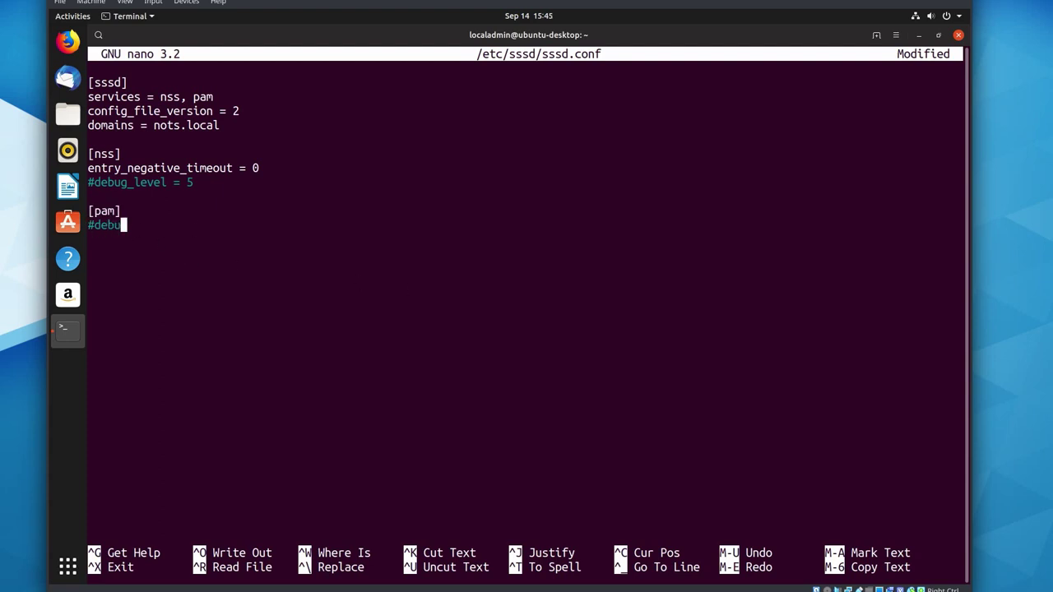
type("l = 5")
key("Return")
key("Return")
type("[domain/nots.local]")
key("Return")
type("#debug_level = 10")
- Add enumerate = false and set the id, auth, chpass and access providers to ad
key("Return")
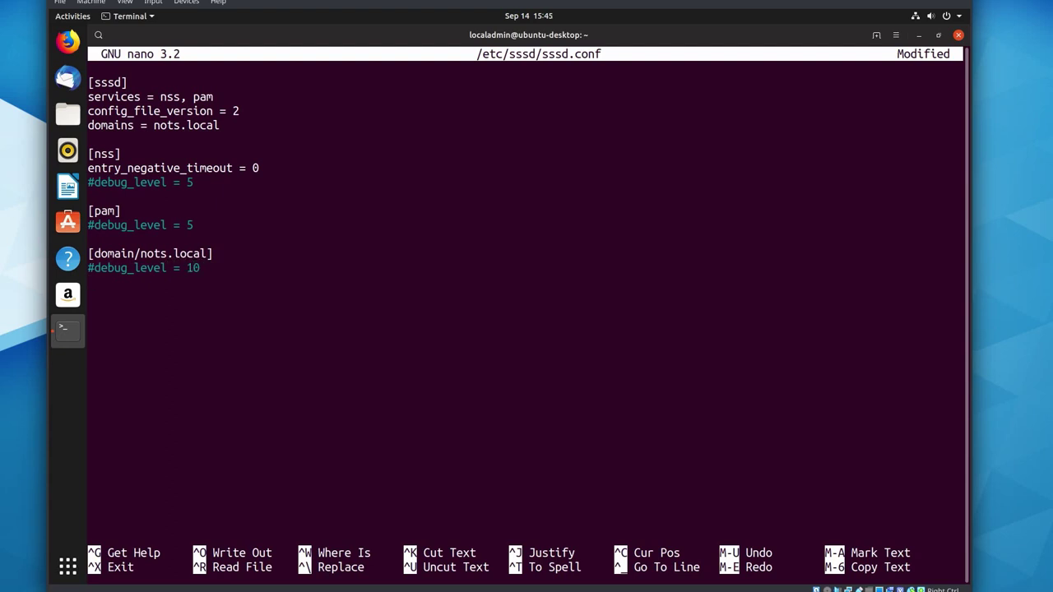
type("enumerate = false")
key("Return")
type("id")
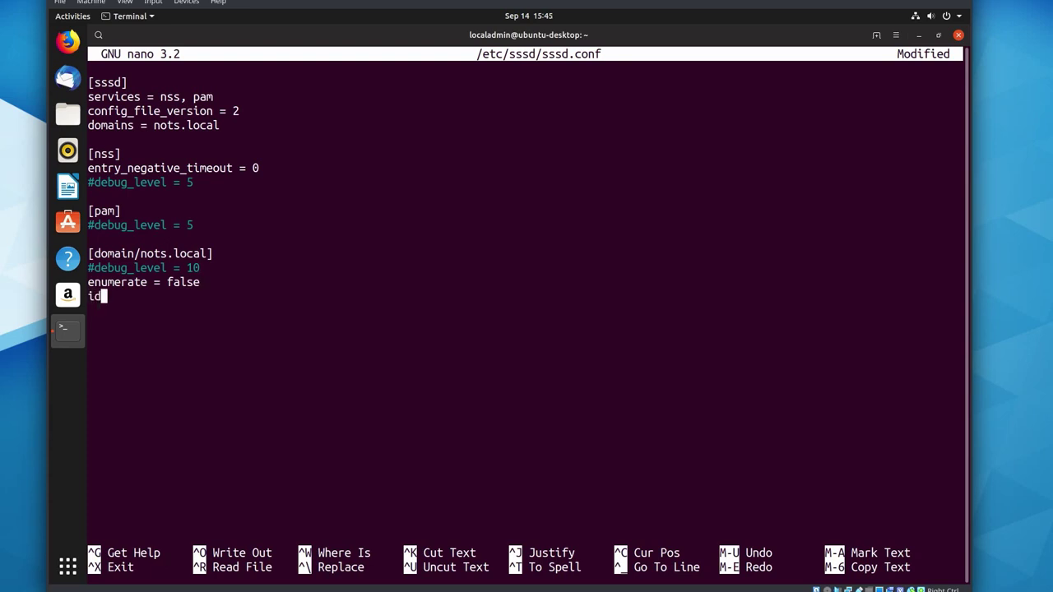
type("_provider = ad")
key("Return")
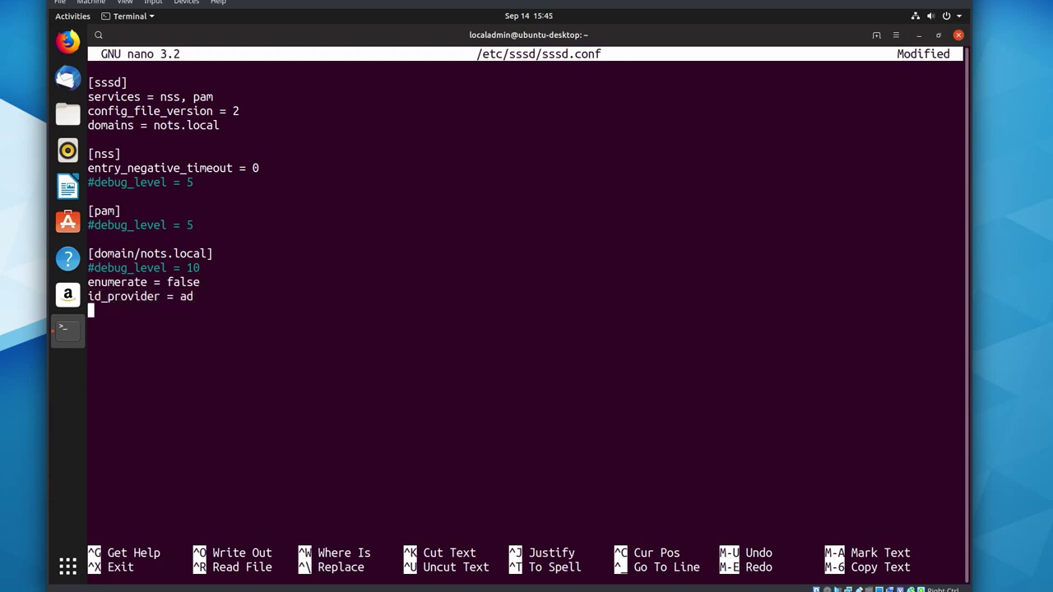
type("auth_provider ")
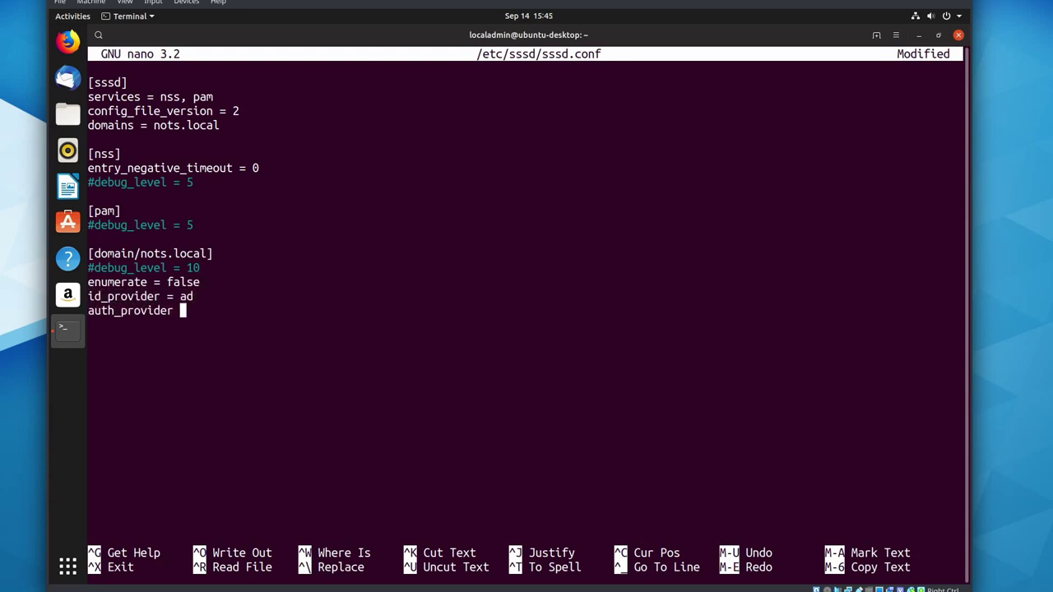
type("= ad")
key("Return")
type("chpass_provider = ad")
key("Return")
type("access_provider = ad")
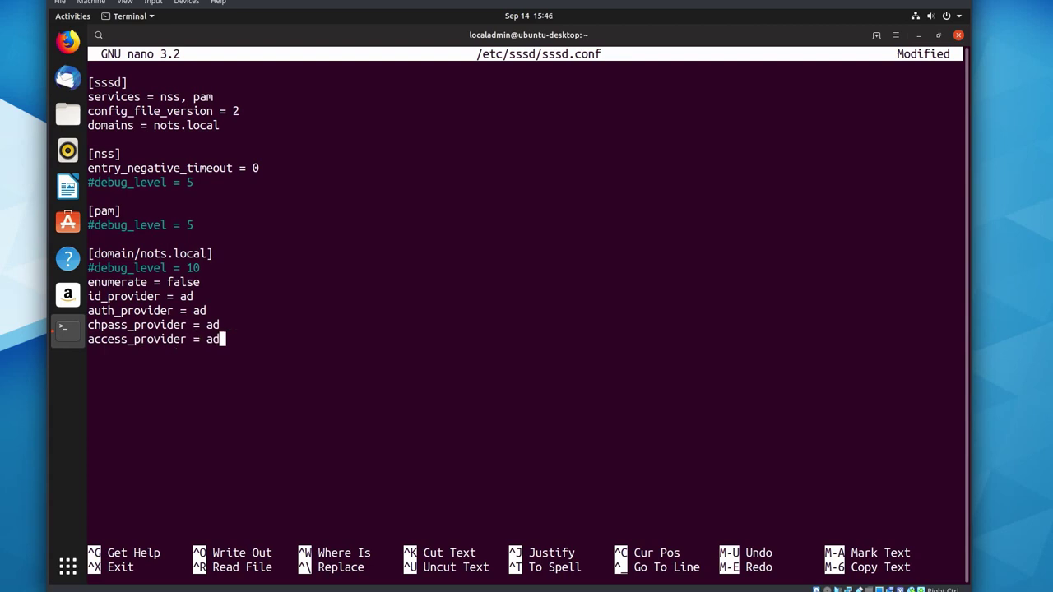
- Add dyndns_update = false, ad_hostname, ad_server = winserver19.nots.local, ad_domain, ldap_schema = ad and ldap_id_mapping = true
key("Return")
type("dyndns_up")
type("date = false")
key("Return")
type("ad")
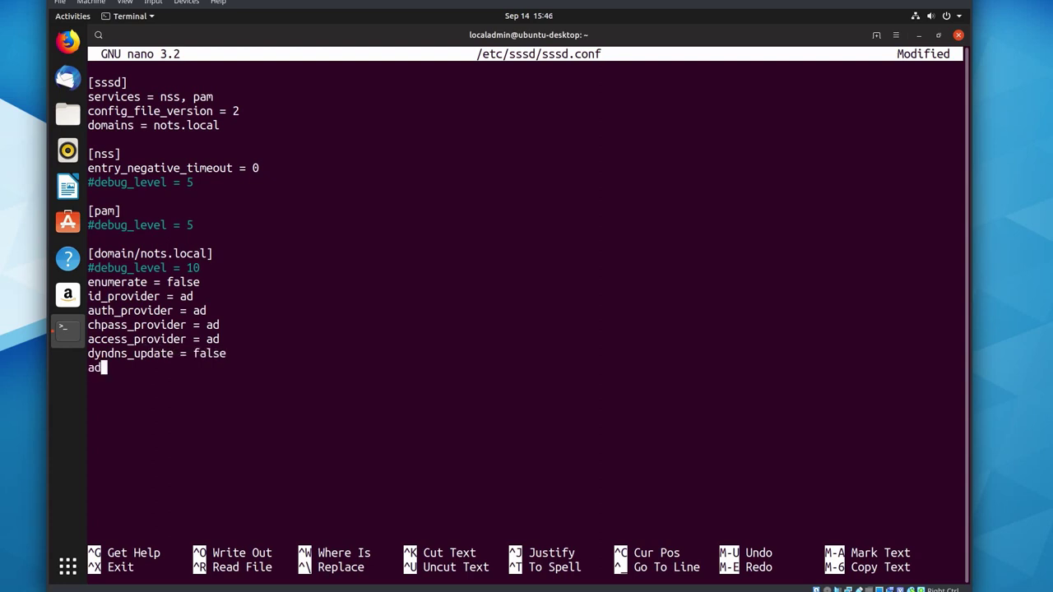
type("_hostname = ubuntu-desktop.nots.local")
key("Return")
type("ad_server = winserver19.nots.local")
key("Return")
type("ad_domain = nots.local")
key("Return")
type("ldap_s")
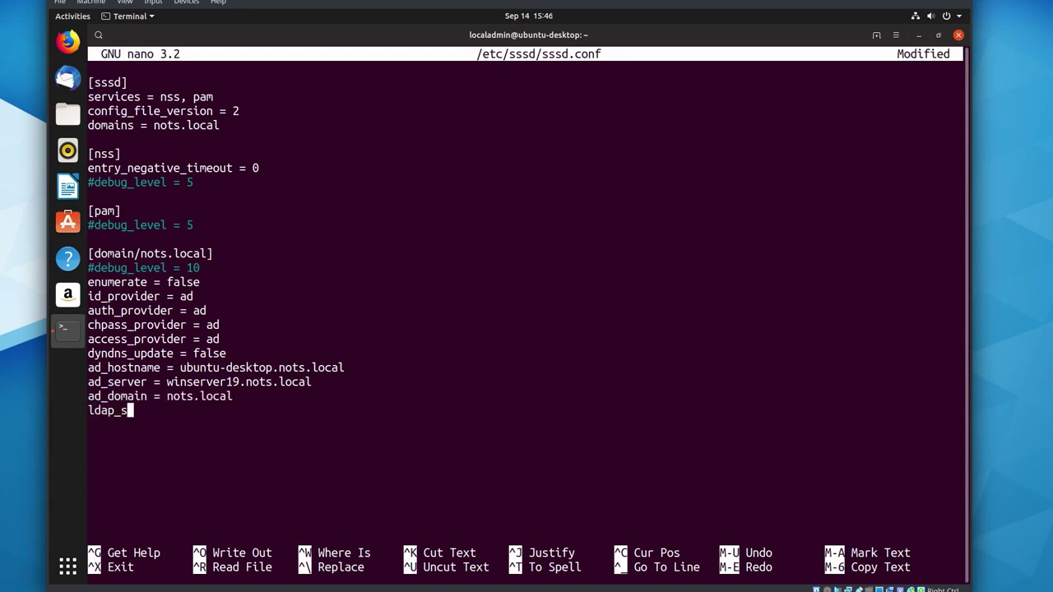
type("chema = ad")
key("Return")
type("ldap_id_ma")
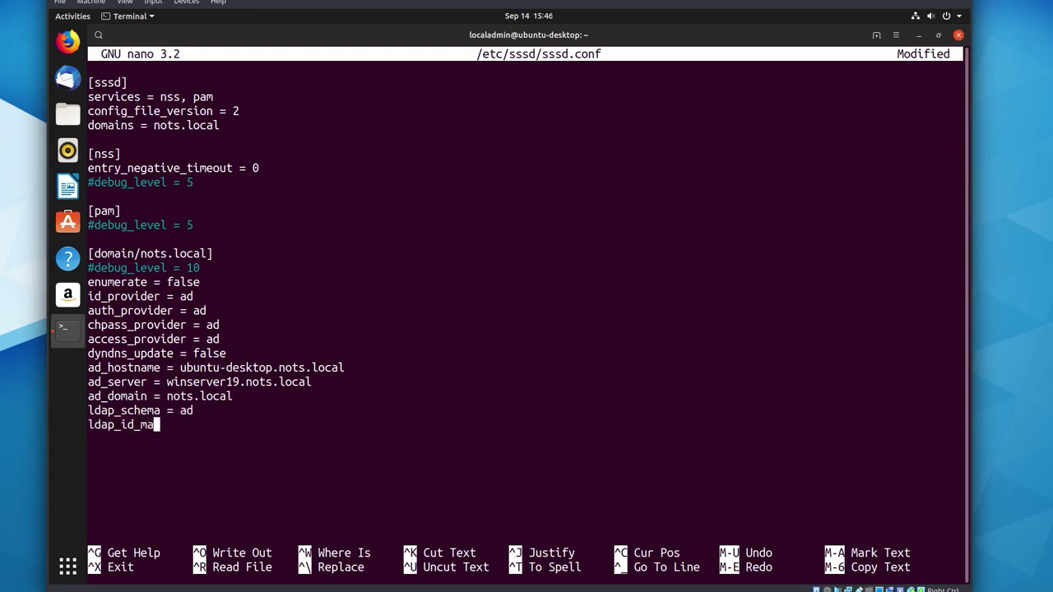
type("pping = true")
- Add fallback_homedir = /home/%u, default_shell = /bin/bash and ldap_sasl_mech = gssapi
key("Return")
type("fa")
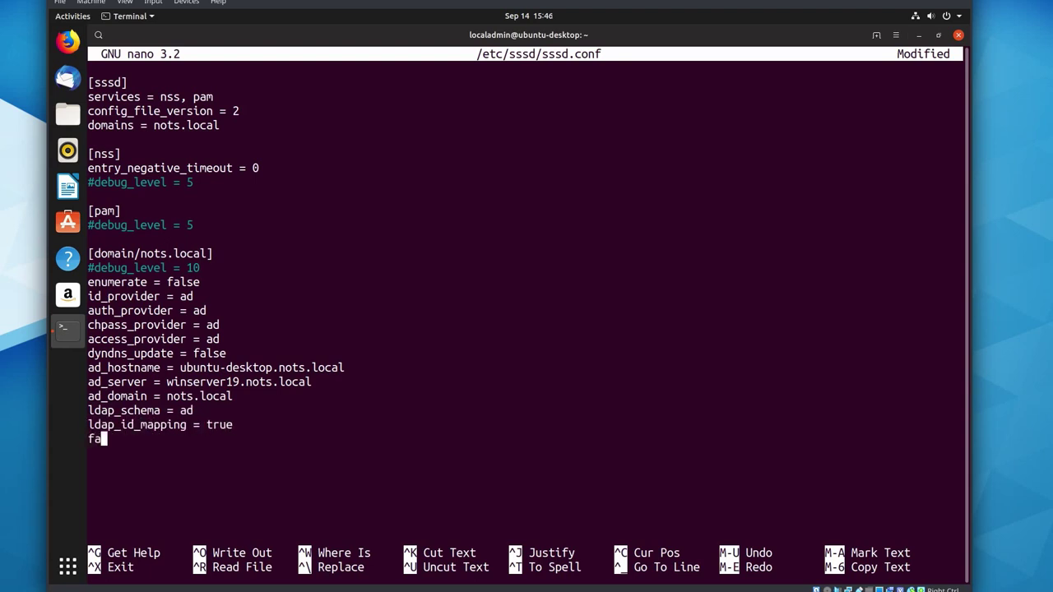
type("llback_homedir = ho")
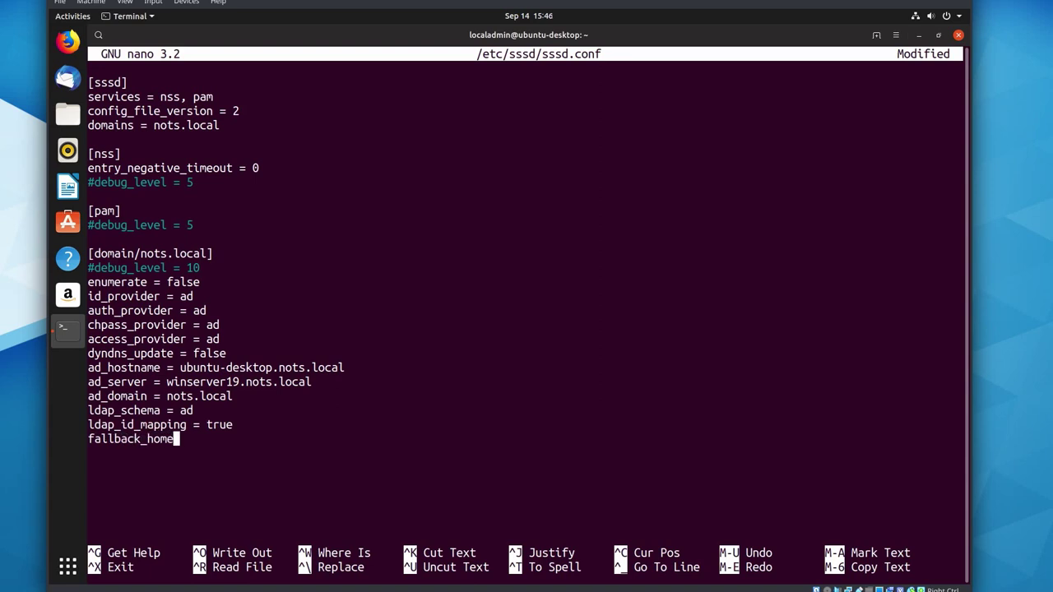
key("BackSpace")
key("BackSpace")
type("/home/%u")
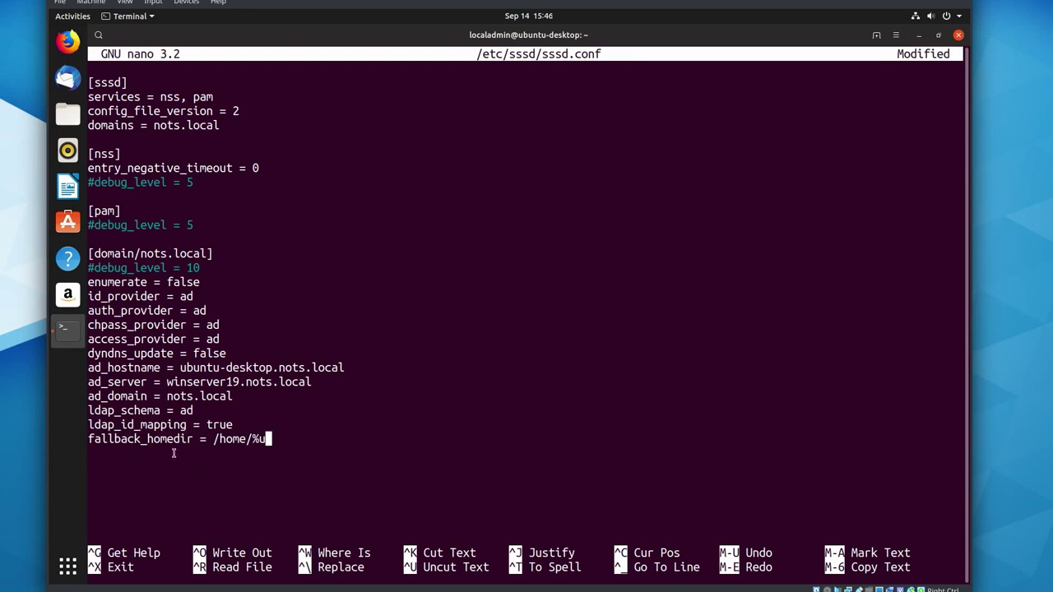
left_click_drag(214, 439, 280, 443)
left_click(311, 444)
key("Return")
type("default_s")
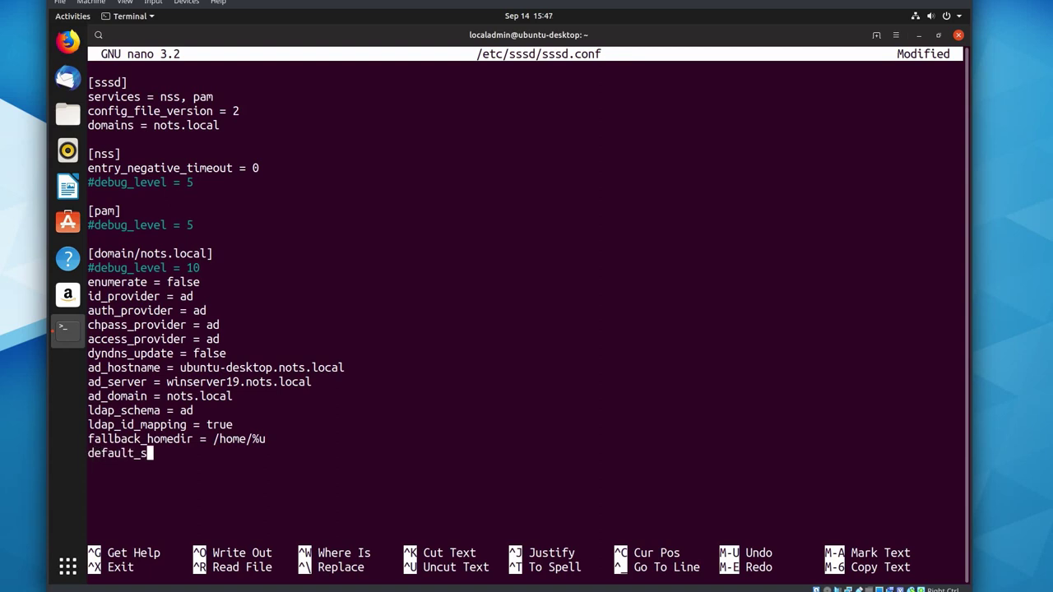
type("hell = /bin/ba")
type("sh")
key("Return")
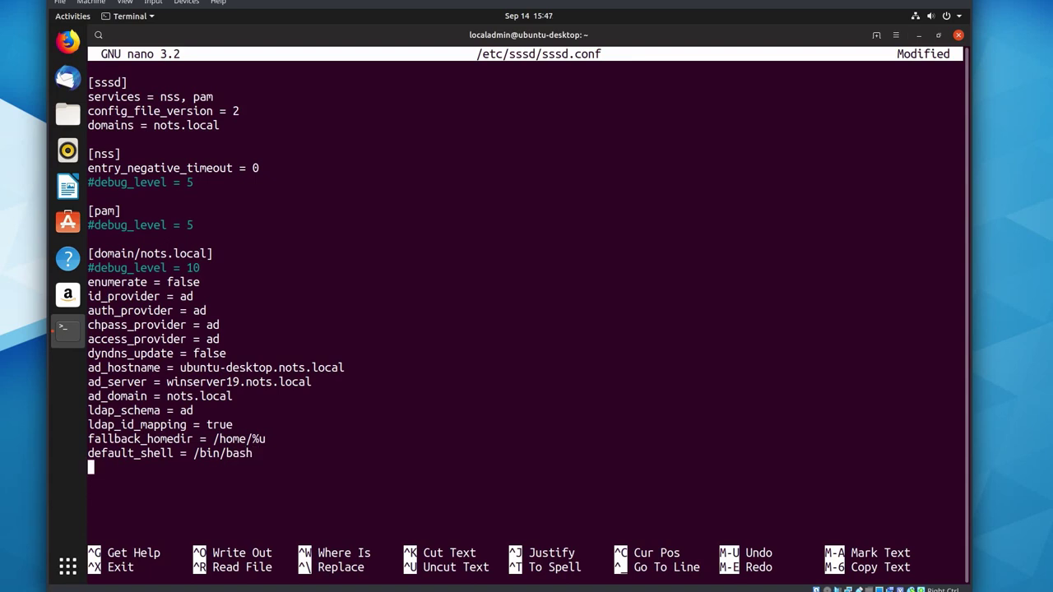
type("ldap_sasl_mech = gssapi")
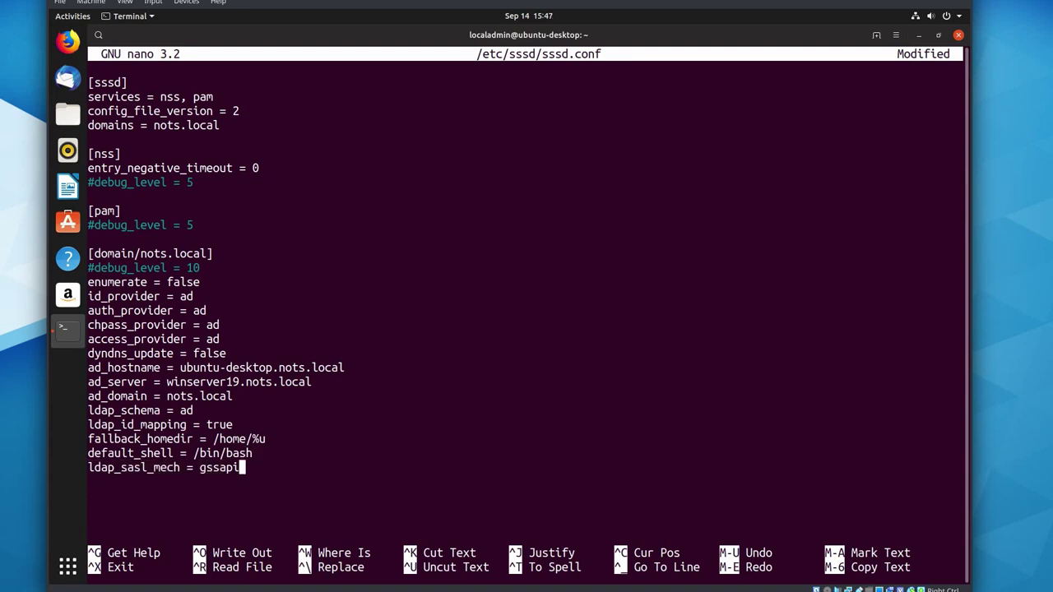
- Add ldap_sasl_authid = UBUNTU-DESKTOP$, krb5_keytab = /etc/sssd/my-keytab.keytab and ldap_krb5_init_creds = true, then exit nano
key("Return")
type("ldap_sasl_authid = UB")
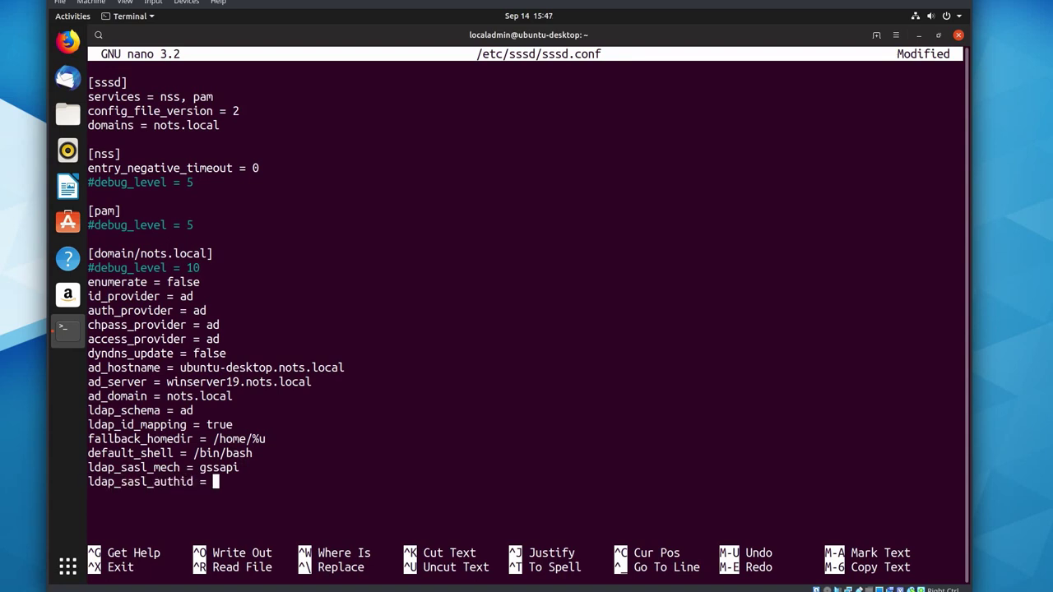
type("UNTU-DESKTOP$")
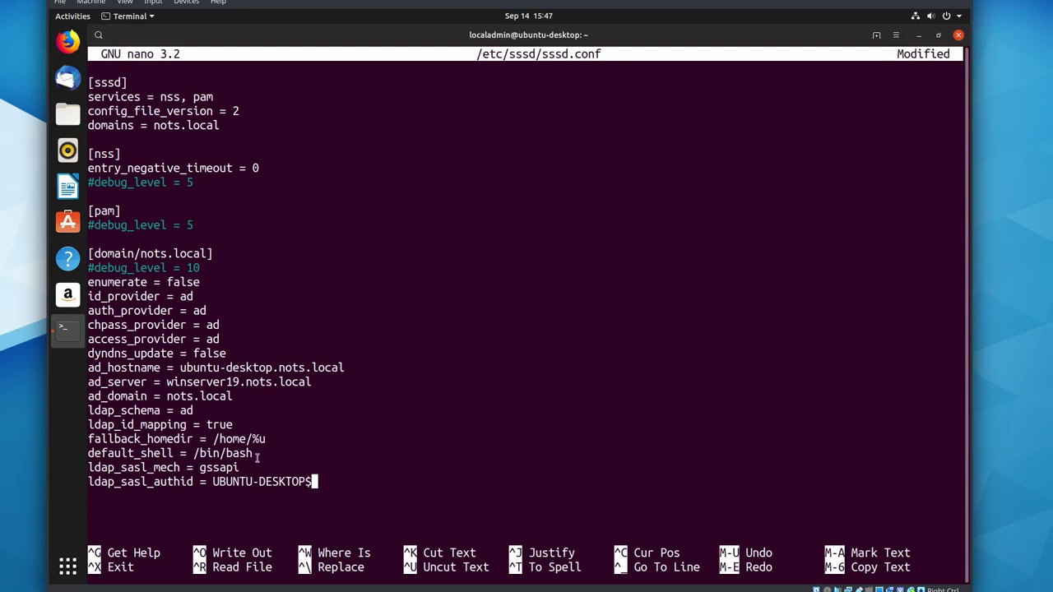
left_click_drag(242, 467, 85, 467)
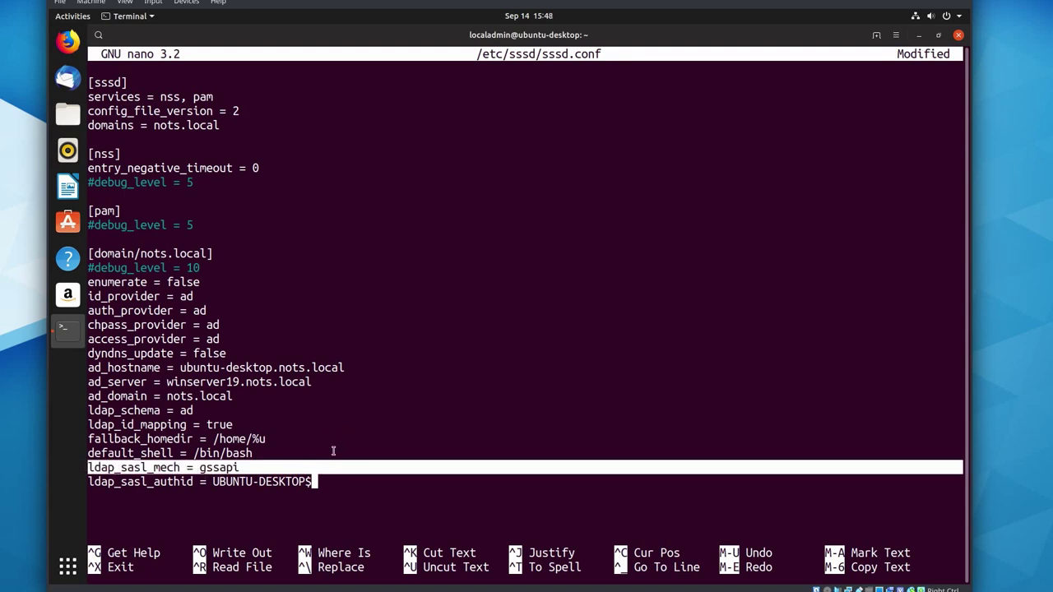
left_click(360, 454)
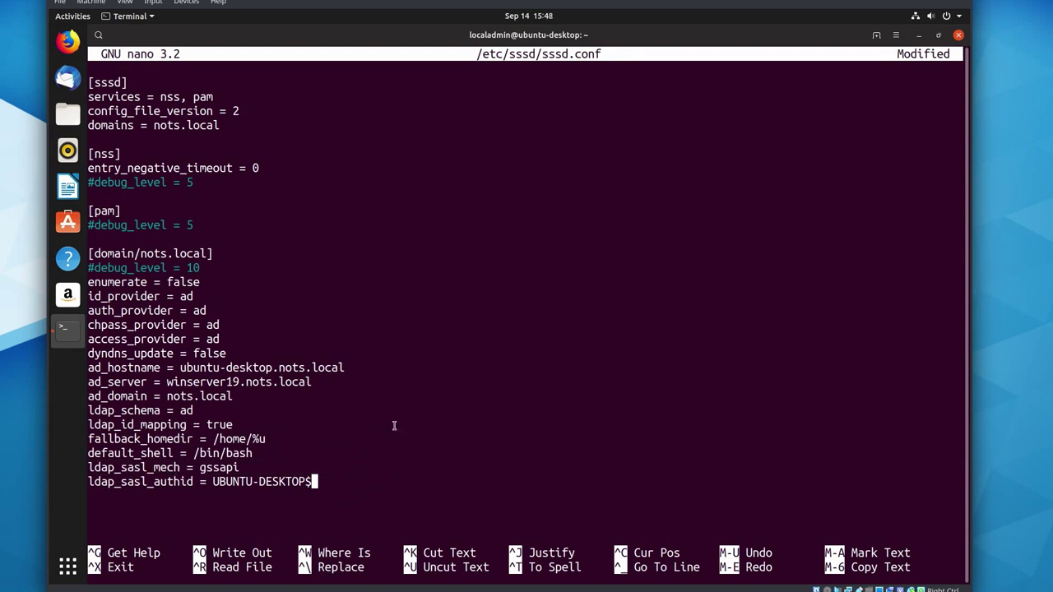
key("Return")
type("krb5_keytab = /etc/")
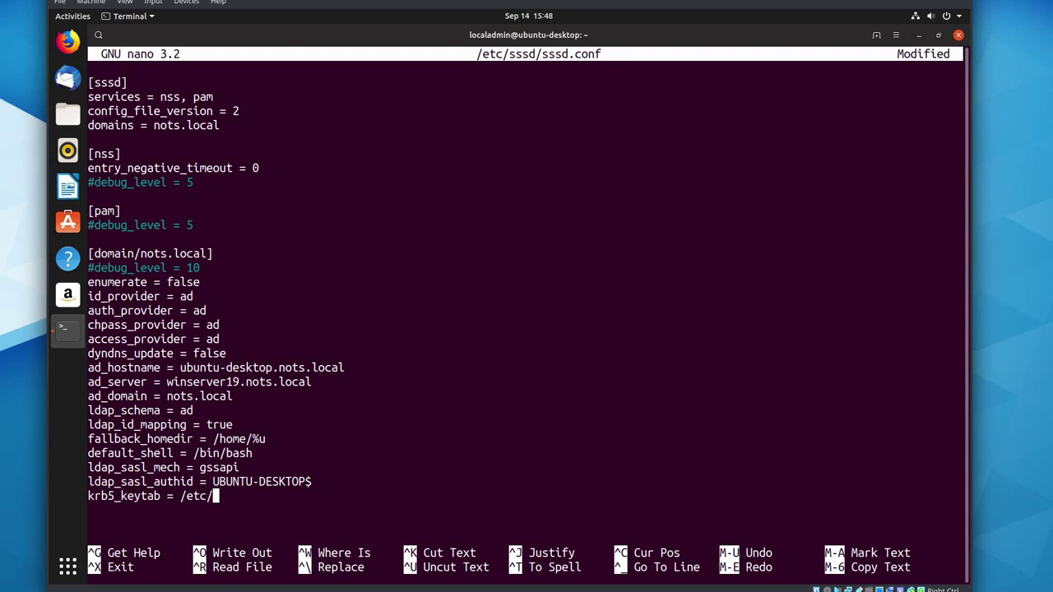
type("ssd/")
key("BackSpace")
key("BackSpace")
type("sd/my-keytab.keytab")
key("Return")
type("ldap_krb5_init_creds = true")
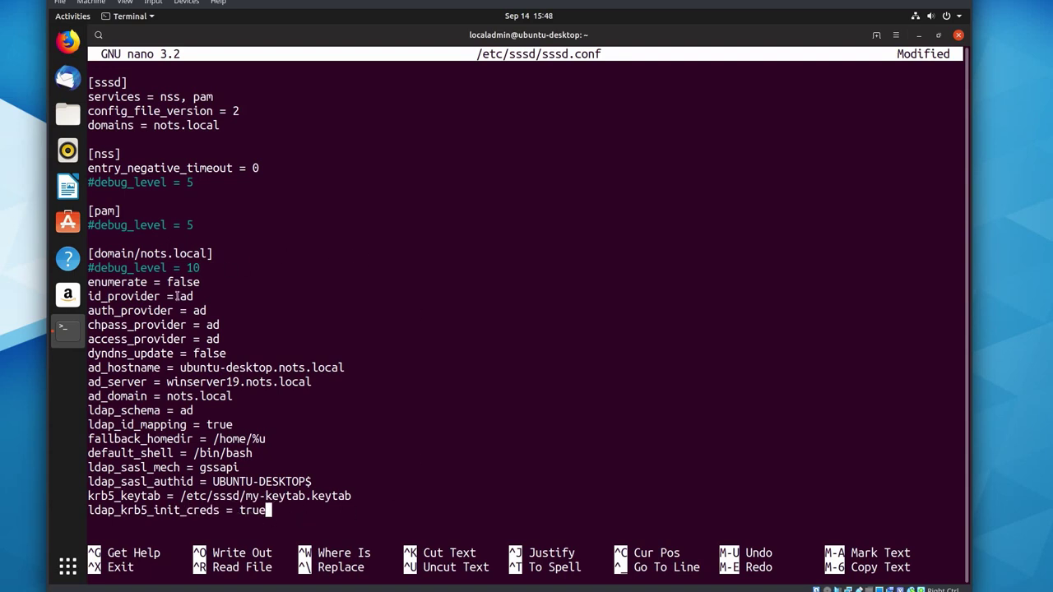
left_click_drag(177, 296, 193, 296)
left_click(320, 524)
key("ctrl+x")
- Save sssd.conf and set its permissions to 0600 with sudo chmod
key("y")
key("Return")
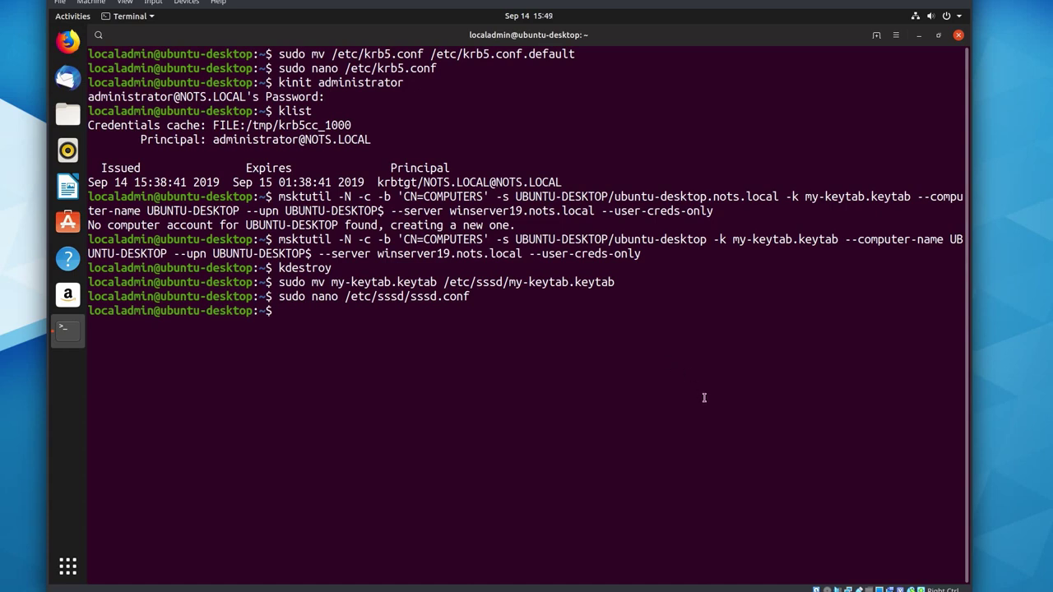
type("sudo chmod 060")
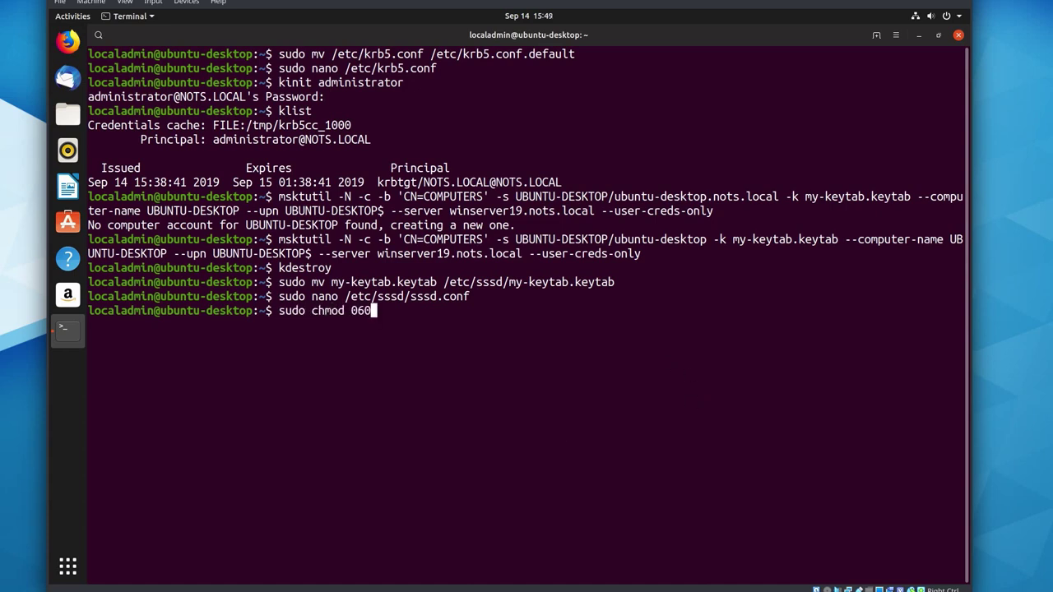
type("0 /etc/sssd/sssd.conf")
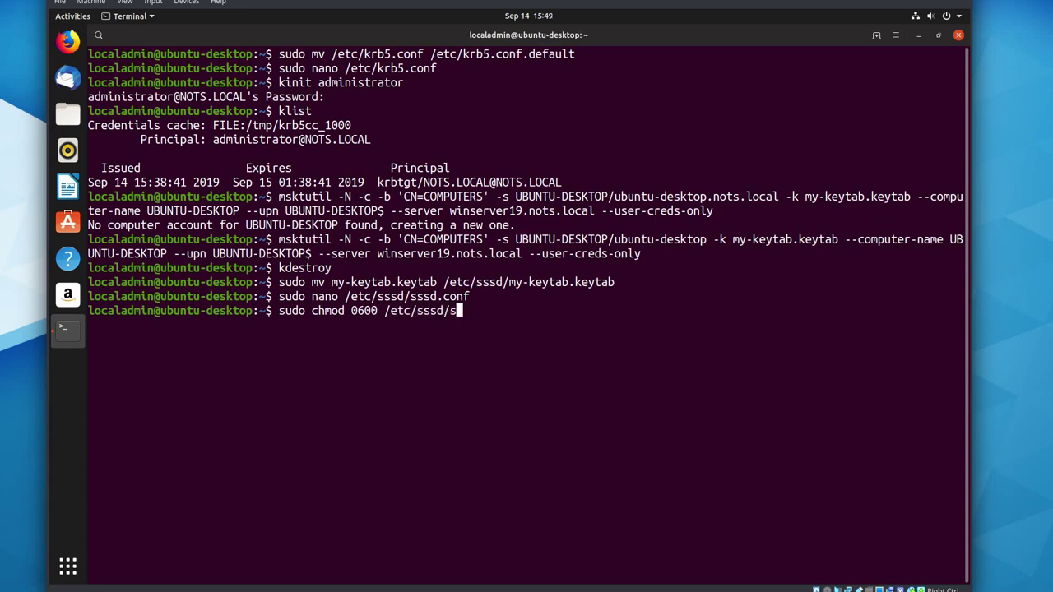
key("Return")
- List /etc/sssd with sudo to verify sssd.conf's 0600 permissions, then clear the screen
type("ls")
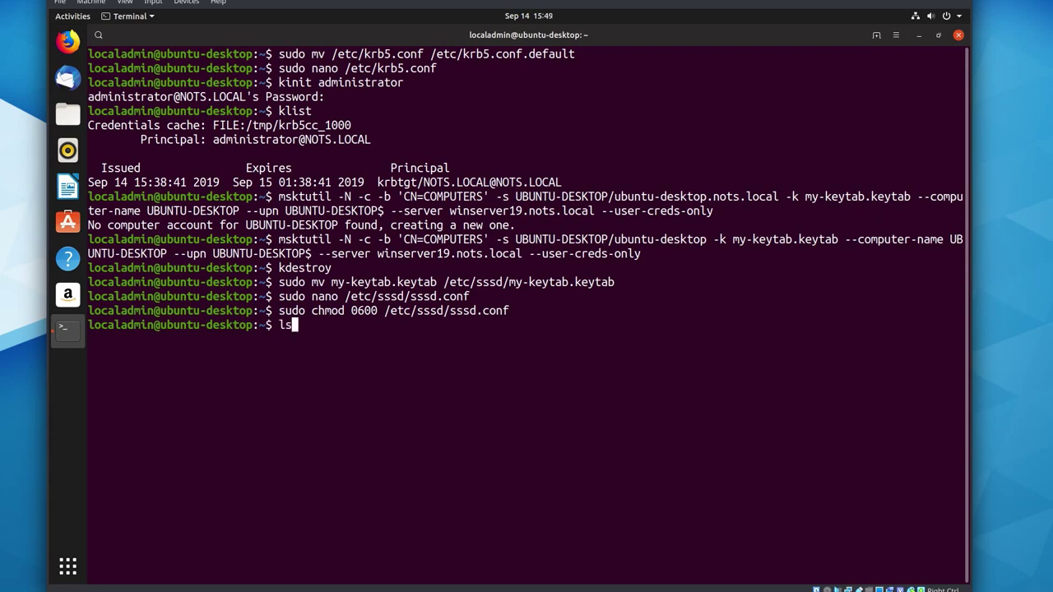
type(" -al /etc/sssd")
key("Return")
key("Up")
key("Home")
type("sudo")
key("Return")
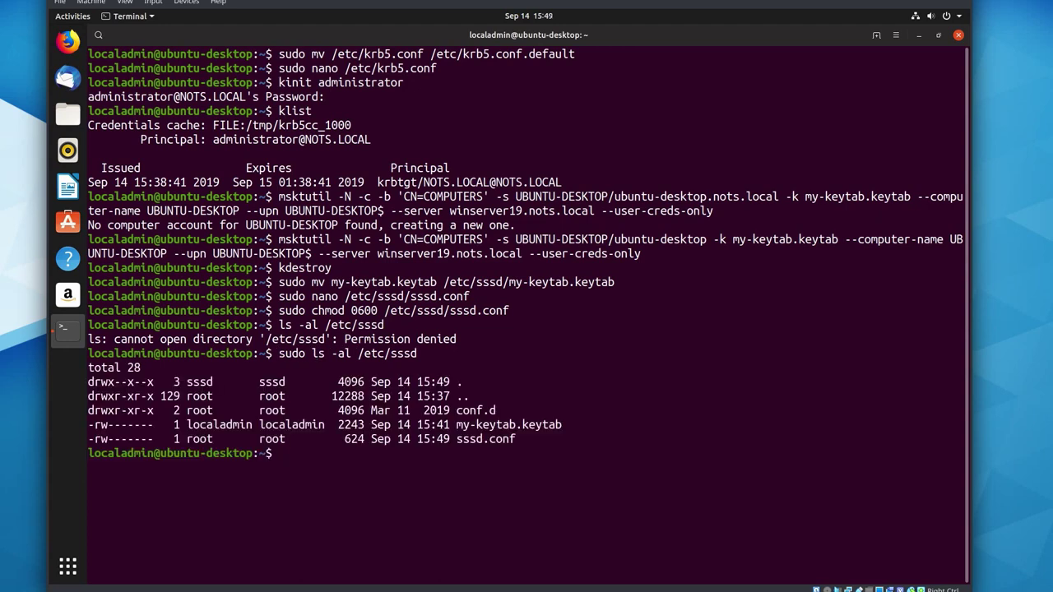
left_click_drag(489, 439, 430, 439)
left_click(430, 439)
left_click_drag(120, 439, 153, 439)
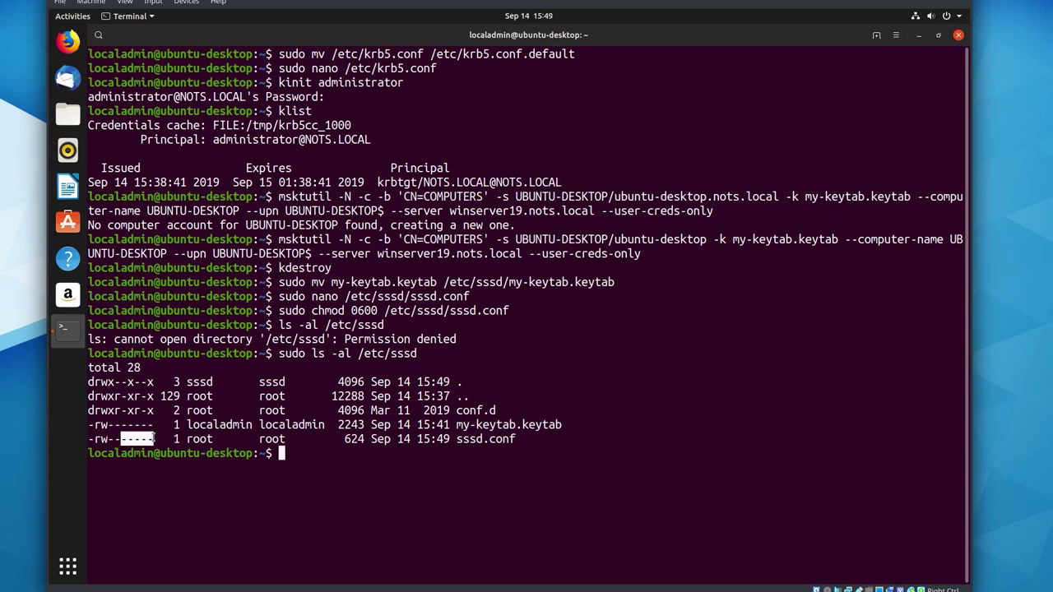
left_click(153, 439)
type("clear")
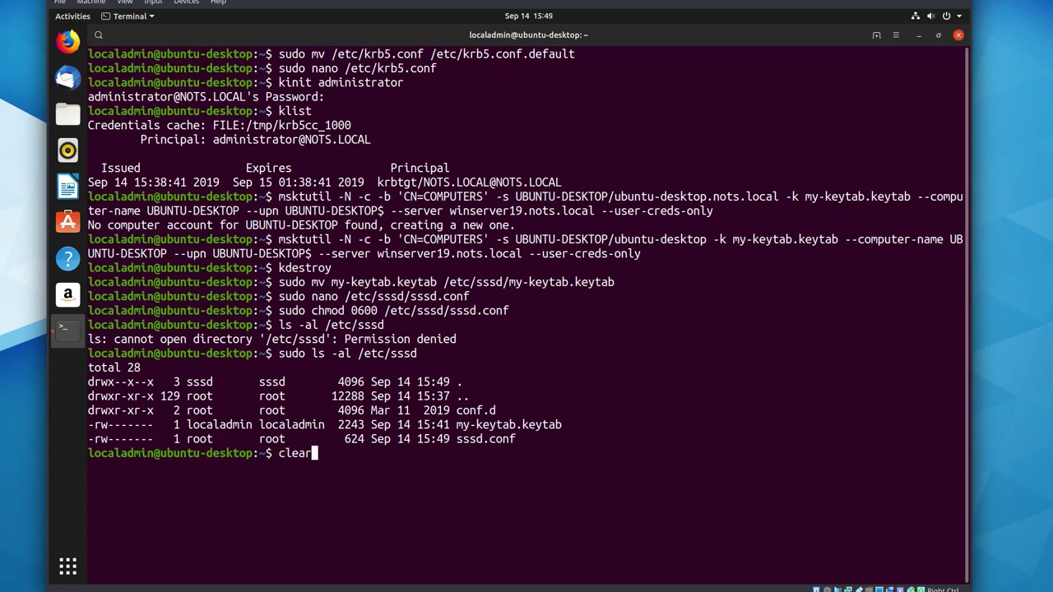
key("Return")
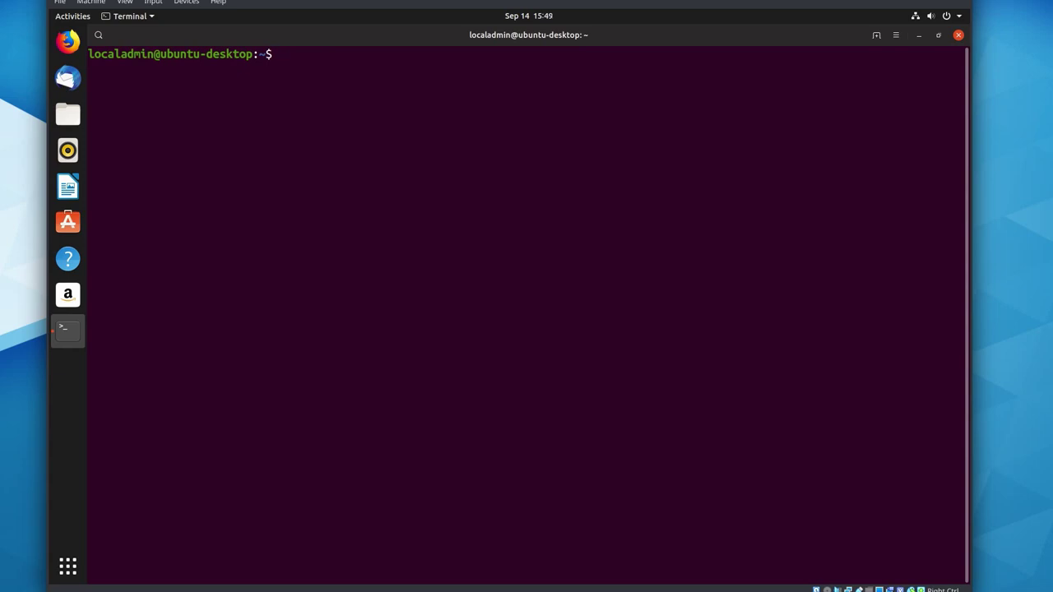
type("sudo nano /etc/pam.d/")
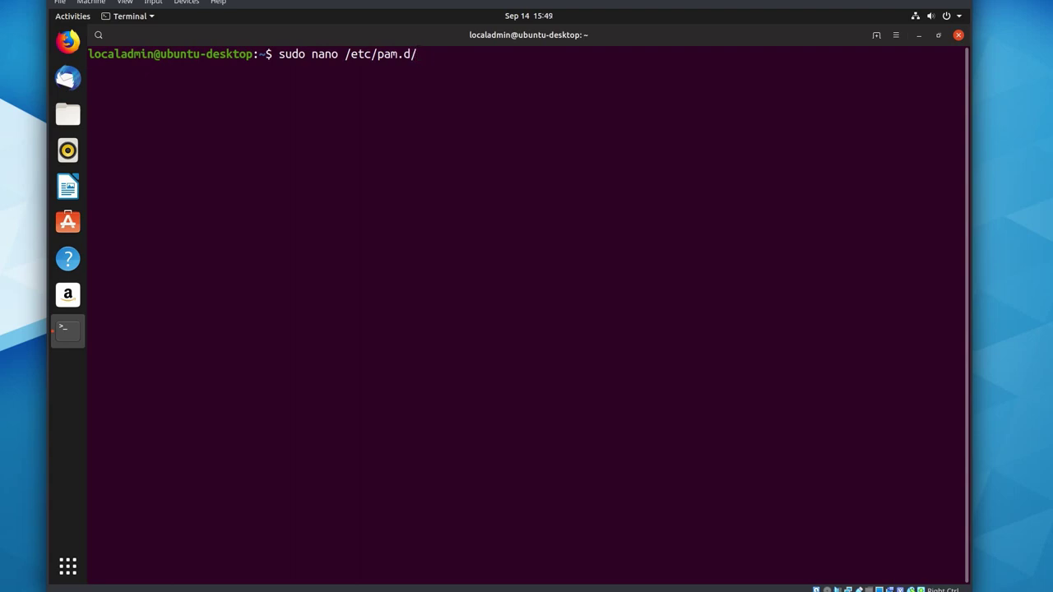
type("comm")
key("Tab")
type("session")
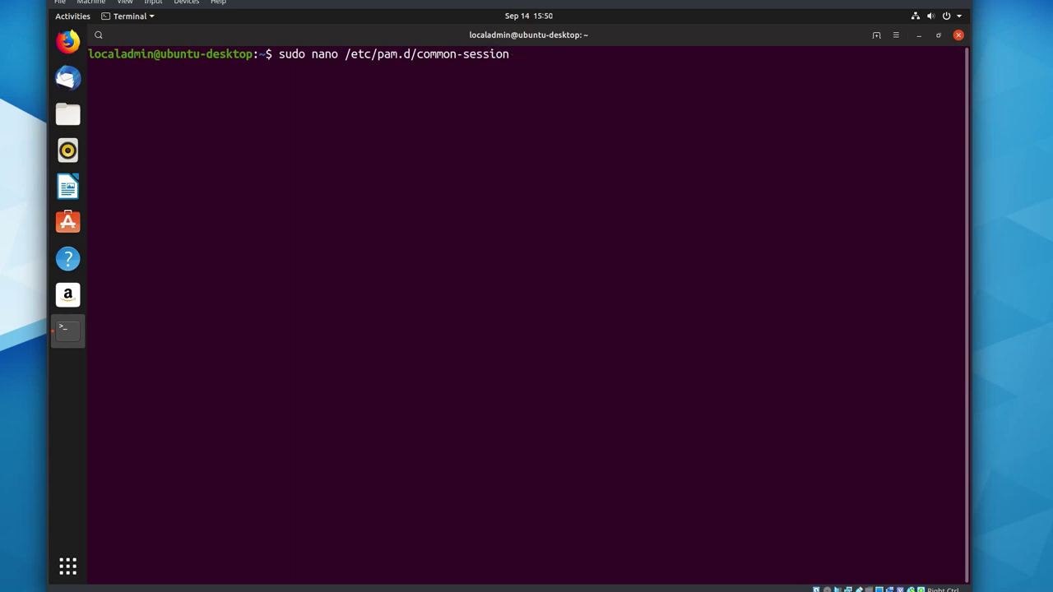
key("Return")
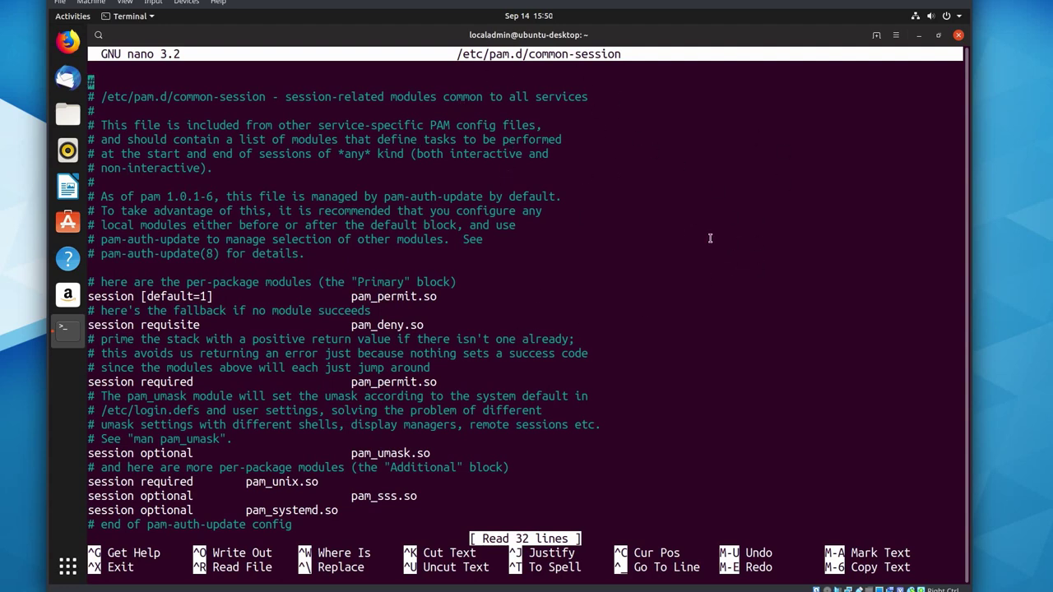
key("ctrl+x")
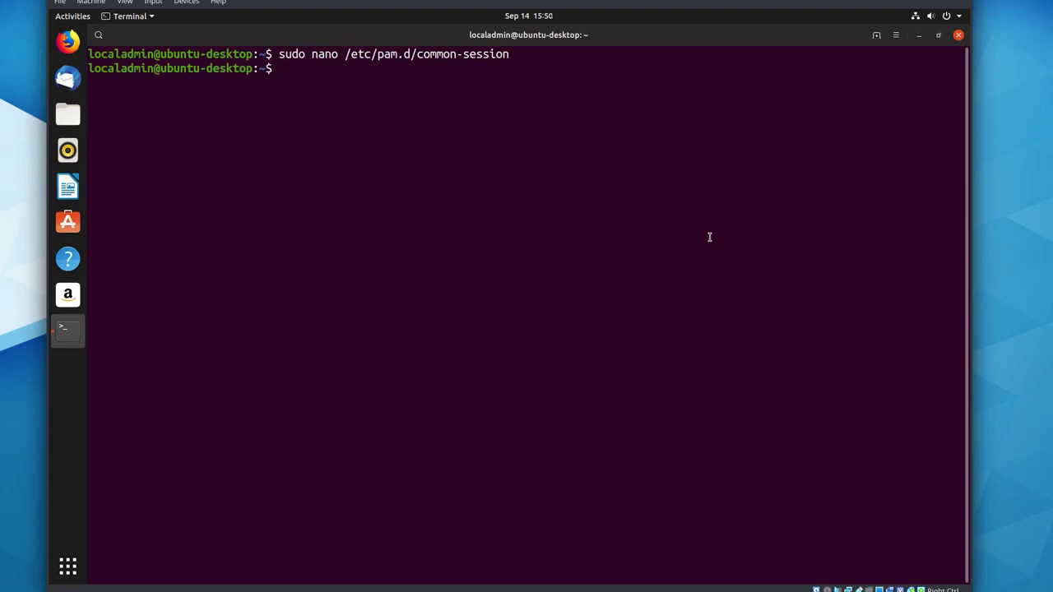
- Print /etc/passwd and inspect its entries, noting the localadmin user
type("cat /etc/passwd")
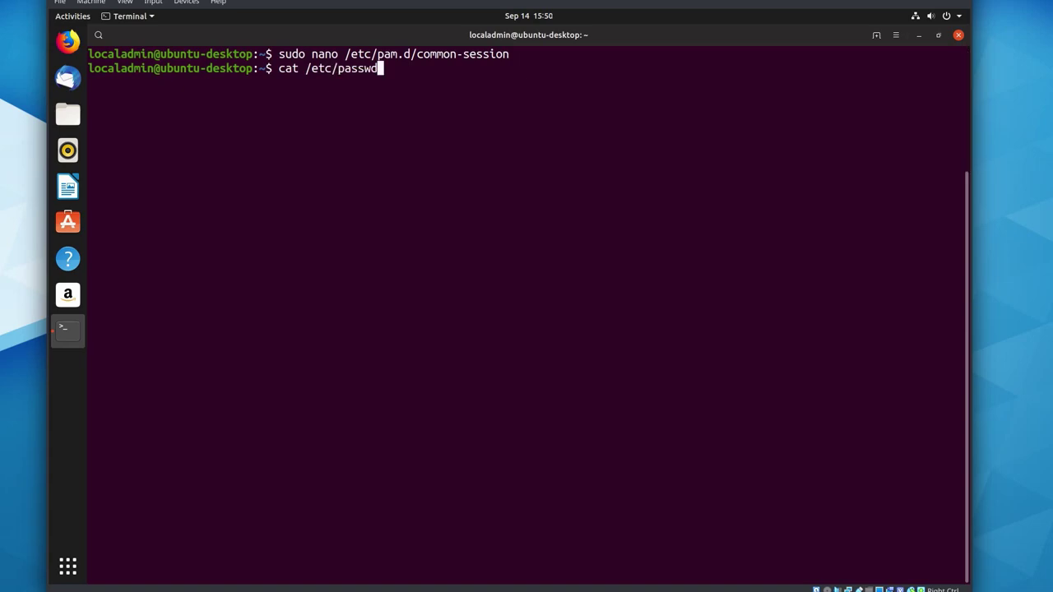
key("Return")
scroll(300, 411, "up", 4)
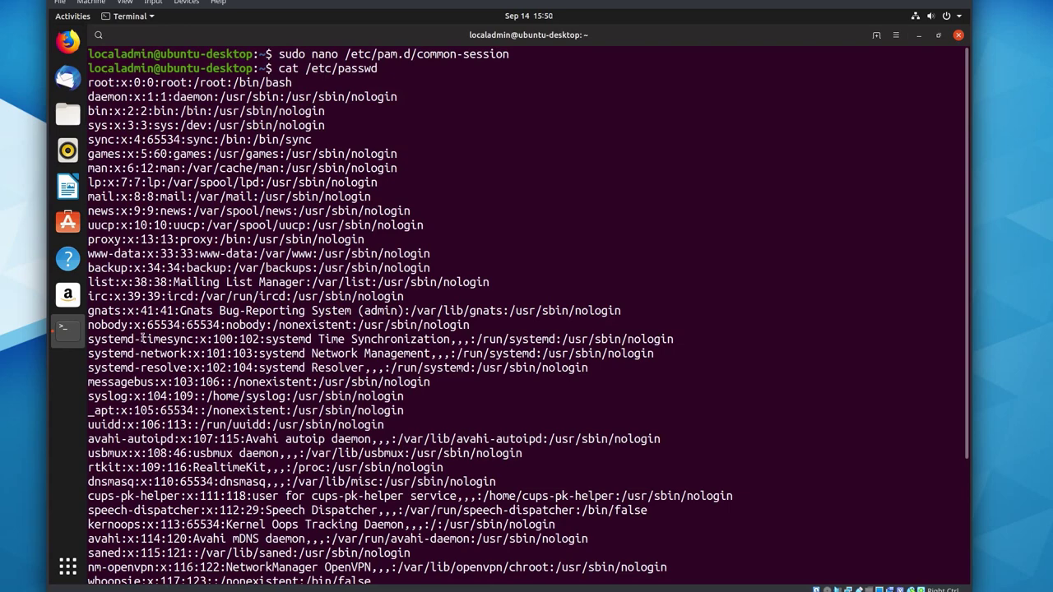
left_click_drag(88, 83, 115, 83)
scroll(244, 234, "down", 2)
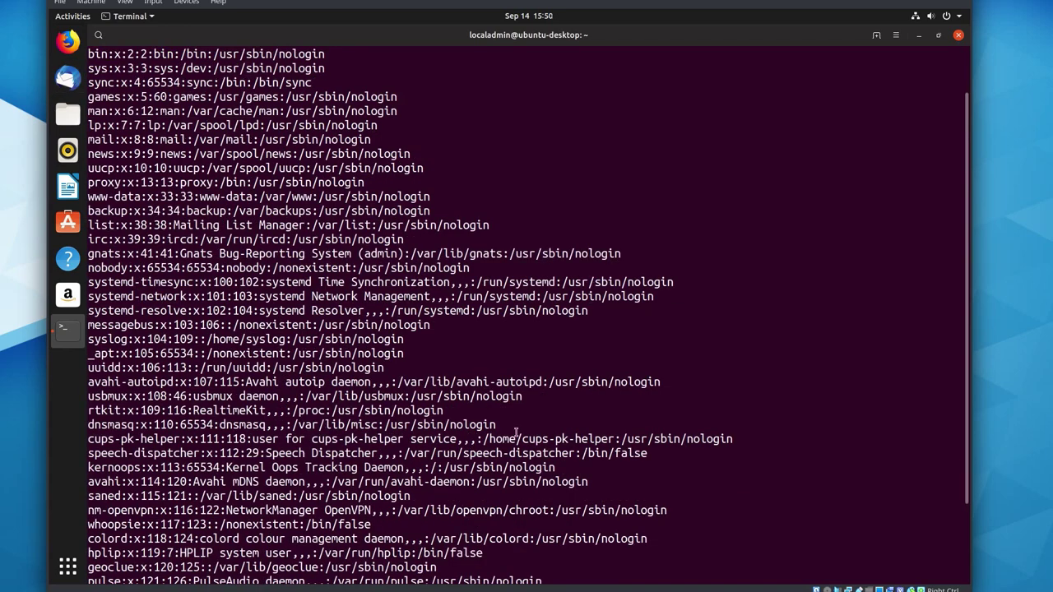
scroll(411, 452, "down", 3)
left_click_drag(89, 524, 154, 524)
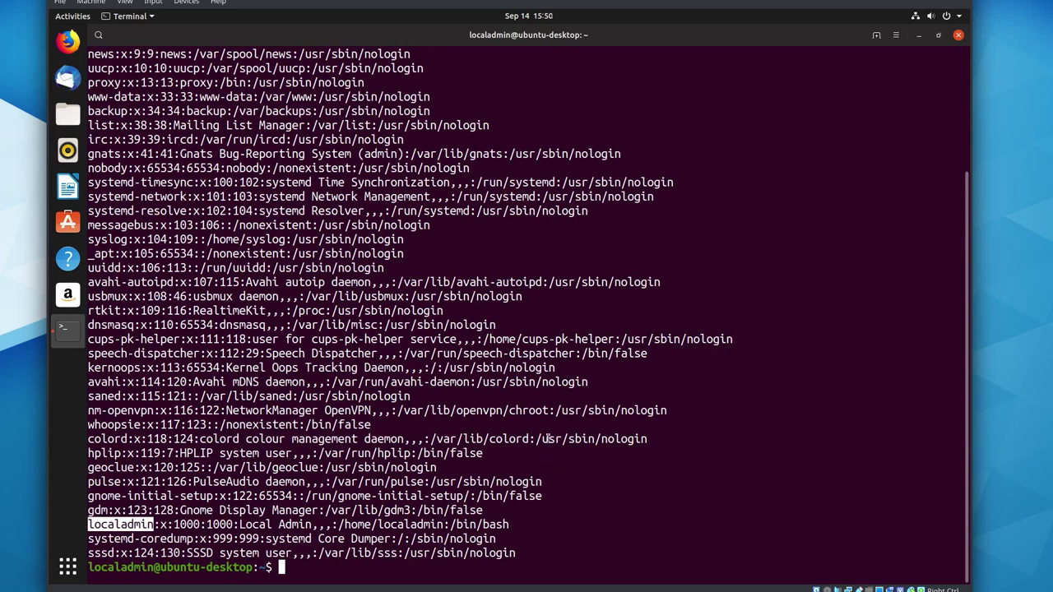
left_click(685, 415)
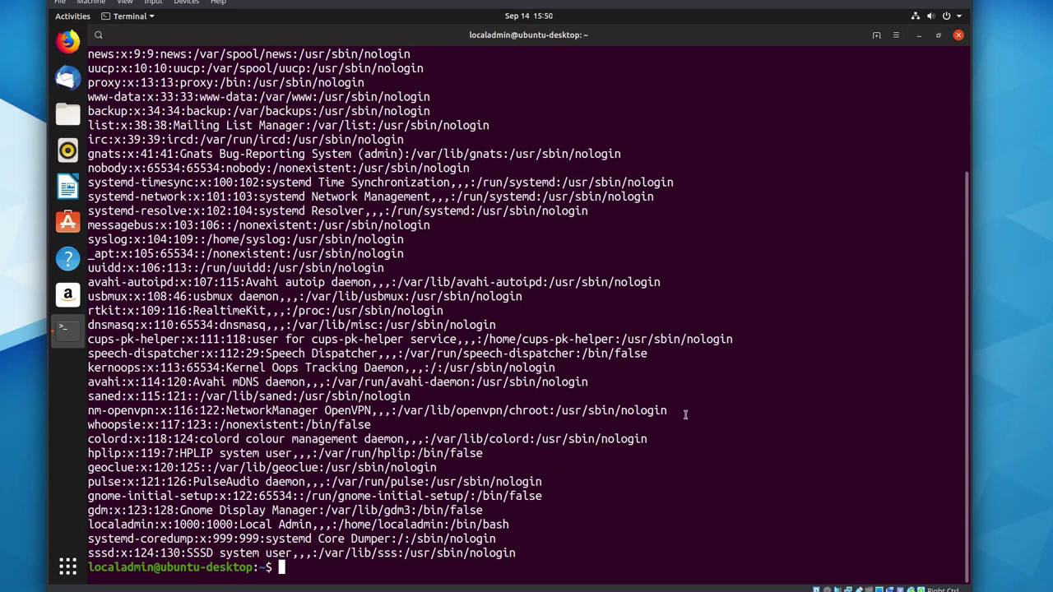
- Grep /etc/passwd for administrator and then for domainuser, finding no local entries
type("cat /etc/passwd | ")
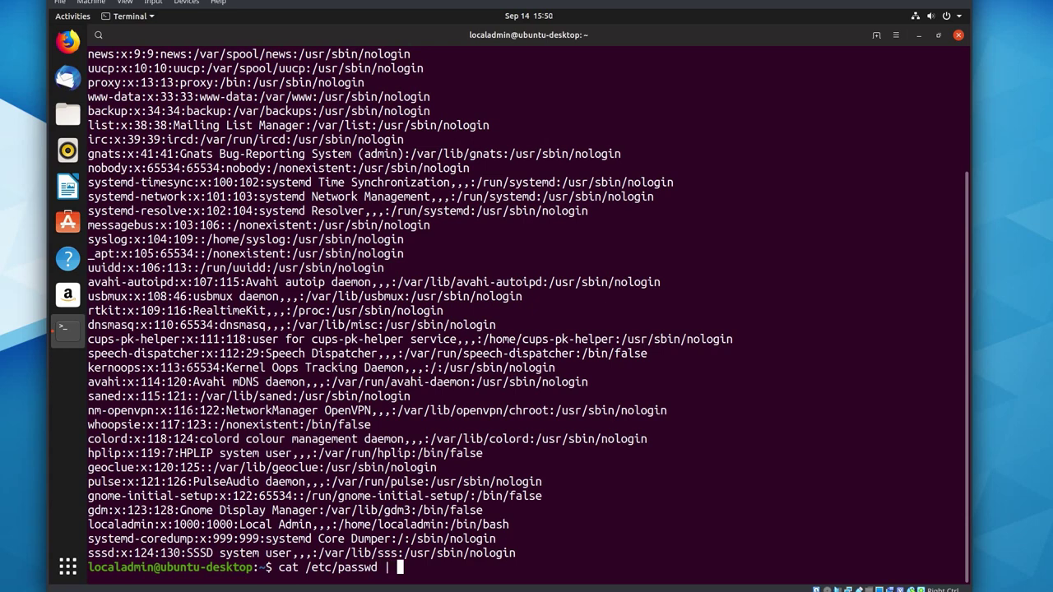
type("grep administrator")
key("Return")
key("Up")
key("BackSpace")
key("BackSpace")
key("BackSpace")
key("BackSpace")
key("BackSpace")
key("BackSpace")
key("BackSpace")
key("BackSpace")
key("BackSpace")
key("BackSpace")
key("BackSpace")
key("BackSpace")
key("BackSpace")
key("BackSpace")
key("BackSpace")
key("BackSpace")
key("BackSpace")
key("BackSpace")
type("gra")
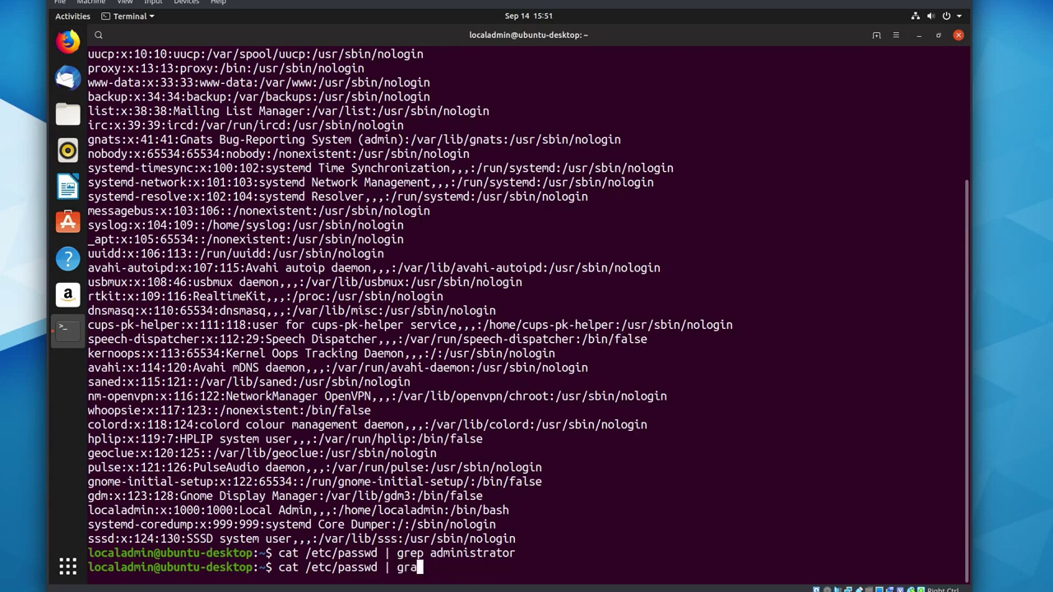
key("BackSpace")
type("ep domainuser")
key("Return")
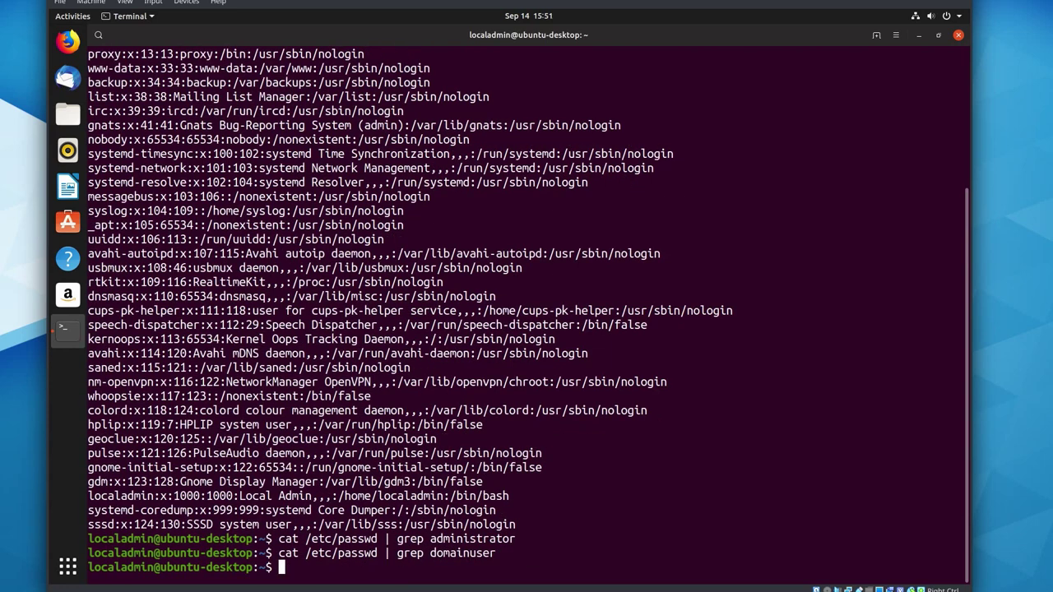
- Clear the screen and enter sudo nano /etc/pam.d/common-session
type("clear")
key("Return")
type("sudo nano /etc/pam.d/common-session")
key("Return")
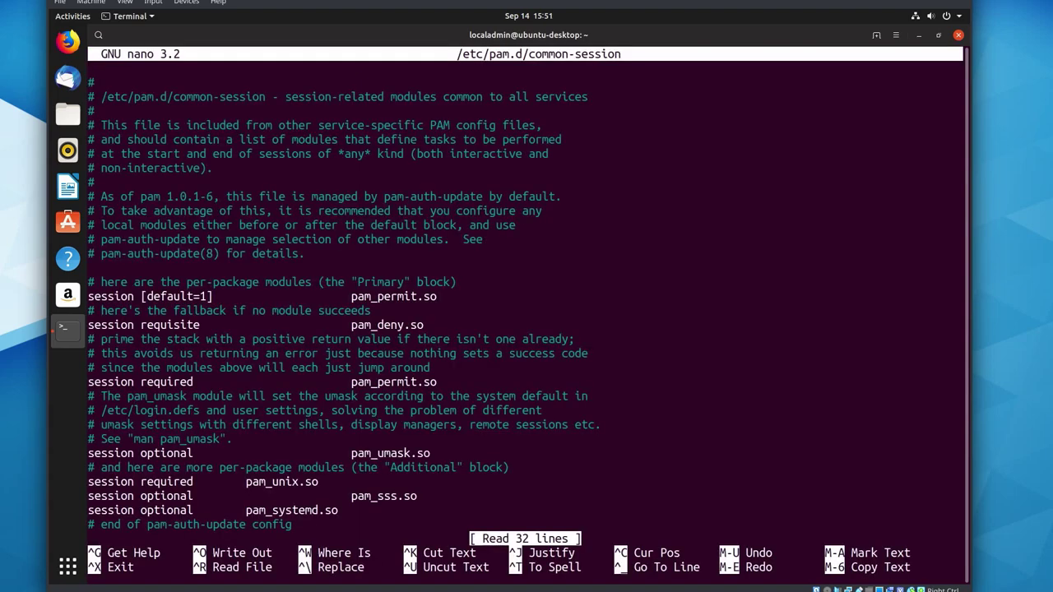
key("alt+slash")
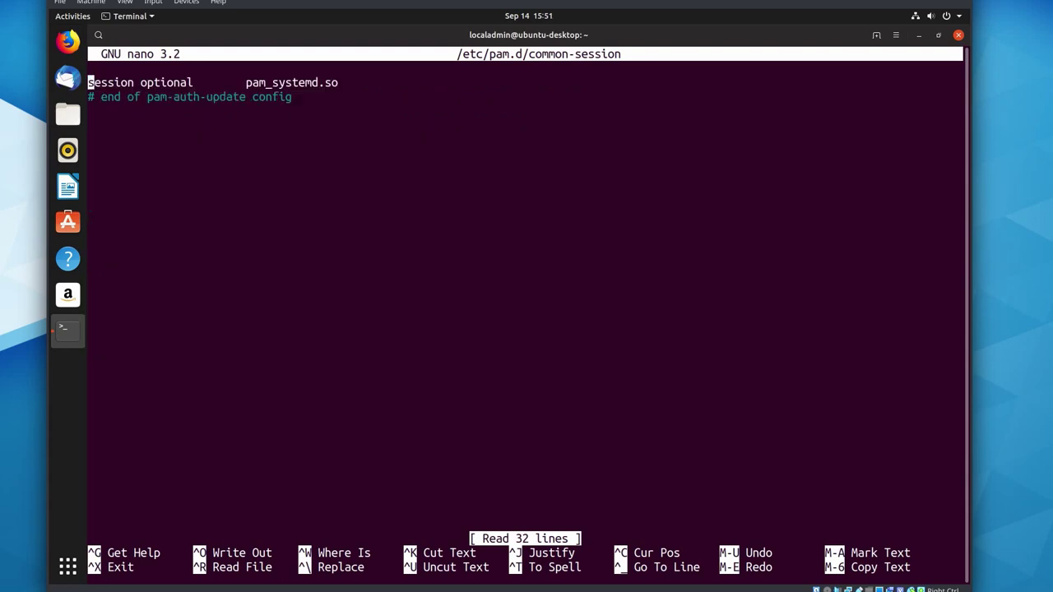
key("Up")
key("Up")
key("Up")
key("Up")
key("Up")
key("Up")
key("Up")
key("Up")
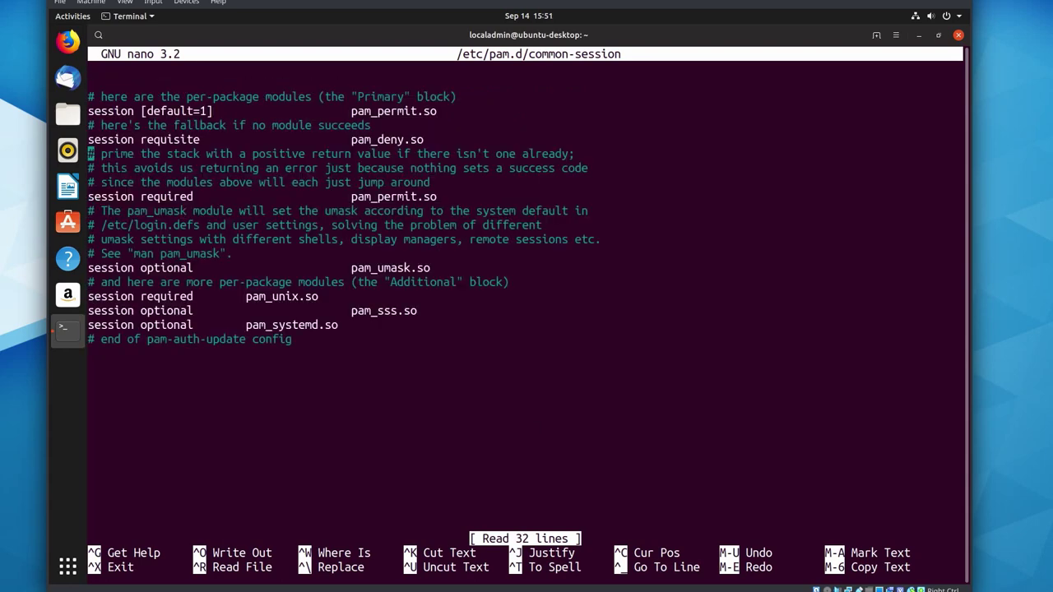
key("Down")
key("Down")
key("Down")
key("Down")
key("Down")
key("Down")
key("Down")
key("Down")
key("Down")
key("Down")
key("Down")
key("Down")
key("Down")
key("Down")
key("Down")
key("Down")
key("Down")
key("Up")
key("End")
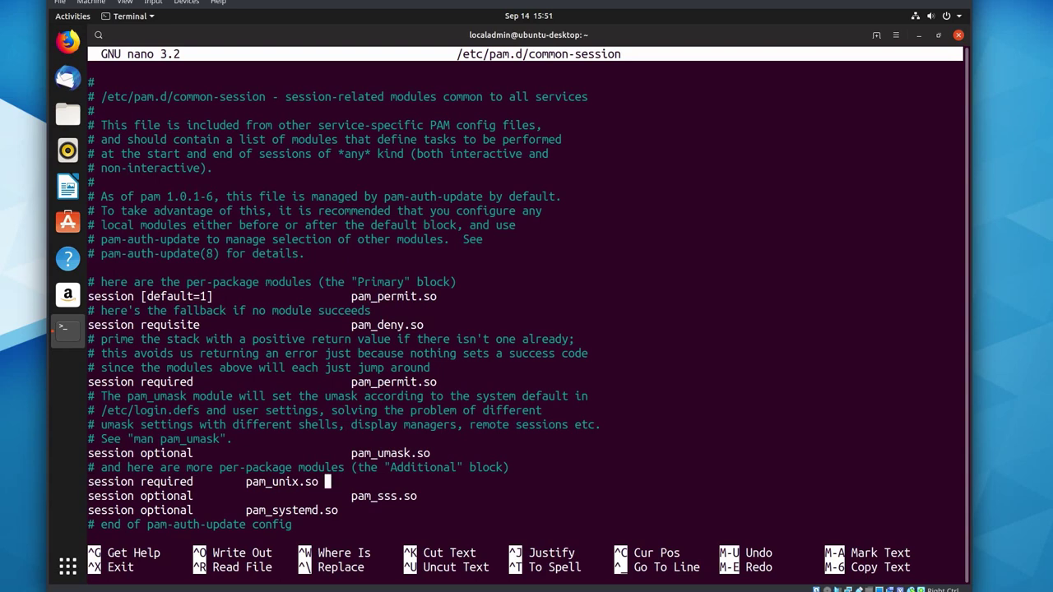
key("Up")
key("Up")
key("Up")
key("Up")
key("Up")
key("ctrl+w")
type("session requir")
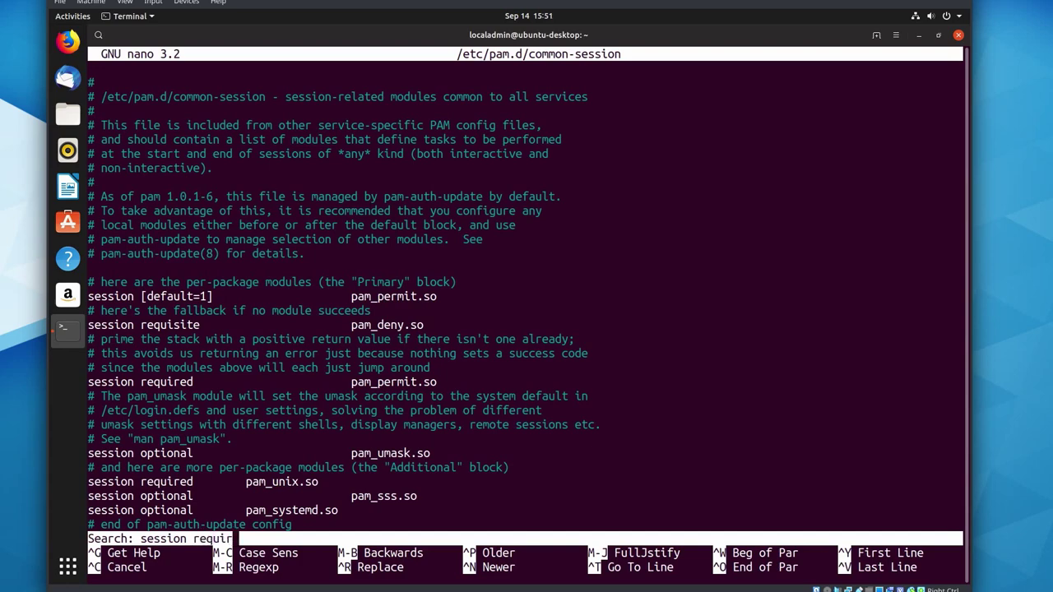
type("ed pam_unix.so")
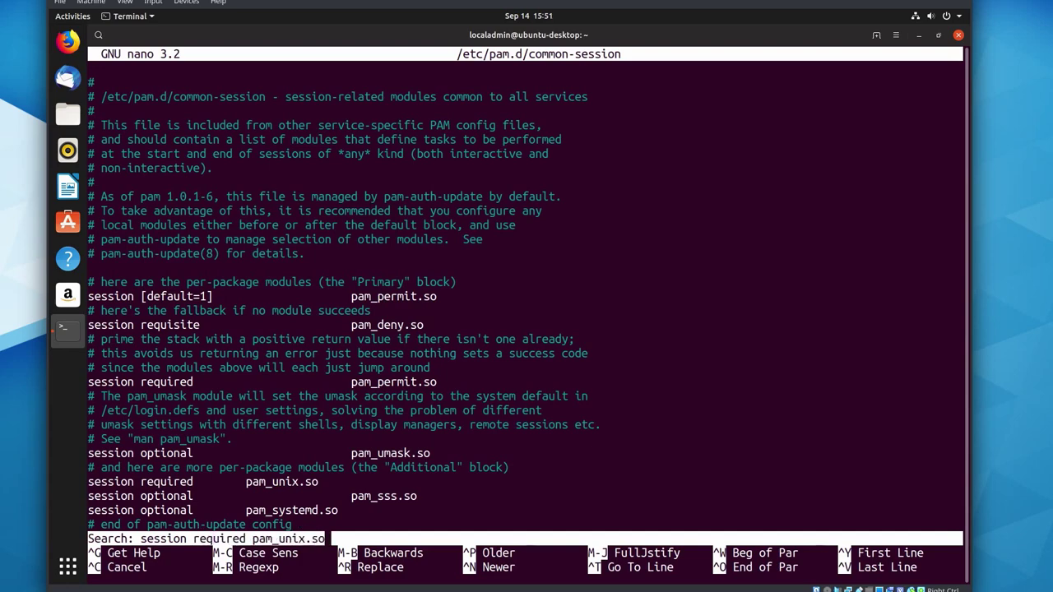
key("Return")
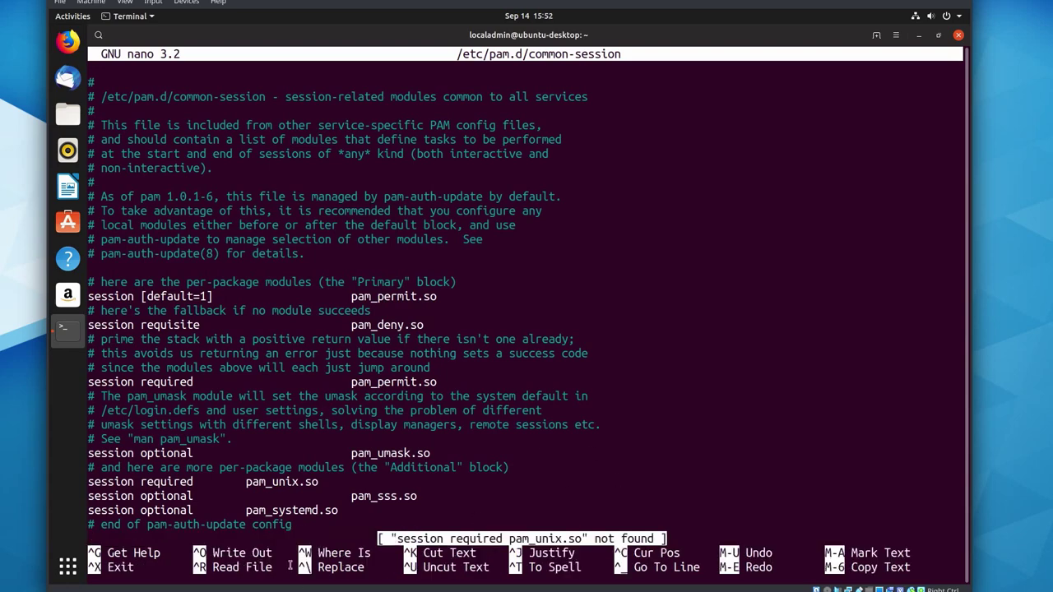
mouse_move(197, 479)
left_mouse_down()
mouse_move(245, 481)
mouse_move(197, 479)
left_mouse_up()
key("Down")
key("Down")
key("Down")
key("Down")
key("Down")
key("Down")
- Insert 'session required pam_mkhomedir.so skel=/etc/skel umask=0077' on a new line below pam_unix.so
key("Up")
key("Return")
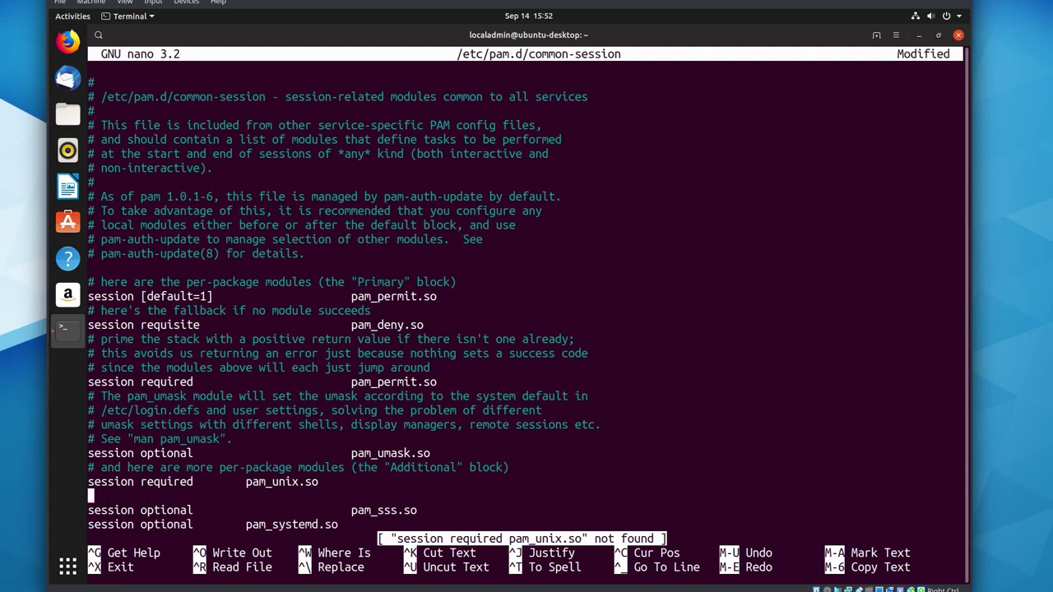
left_click_drag(245, 482, 319, 482)
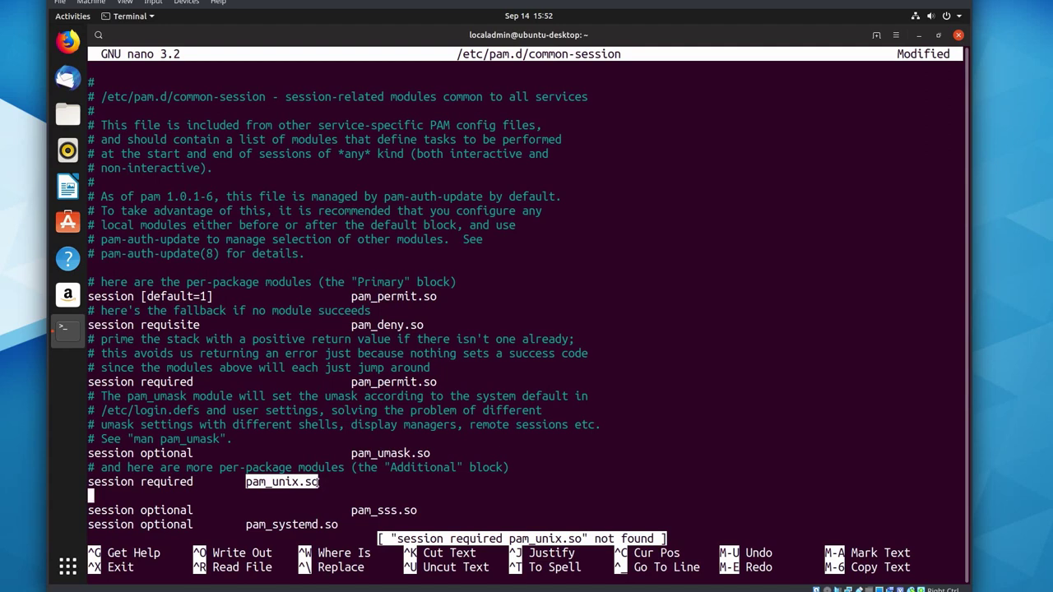
left_click(332, 484)
type("se")
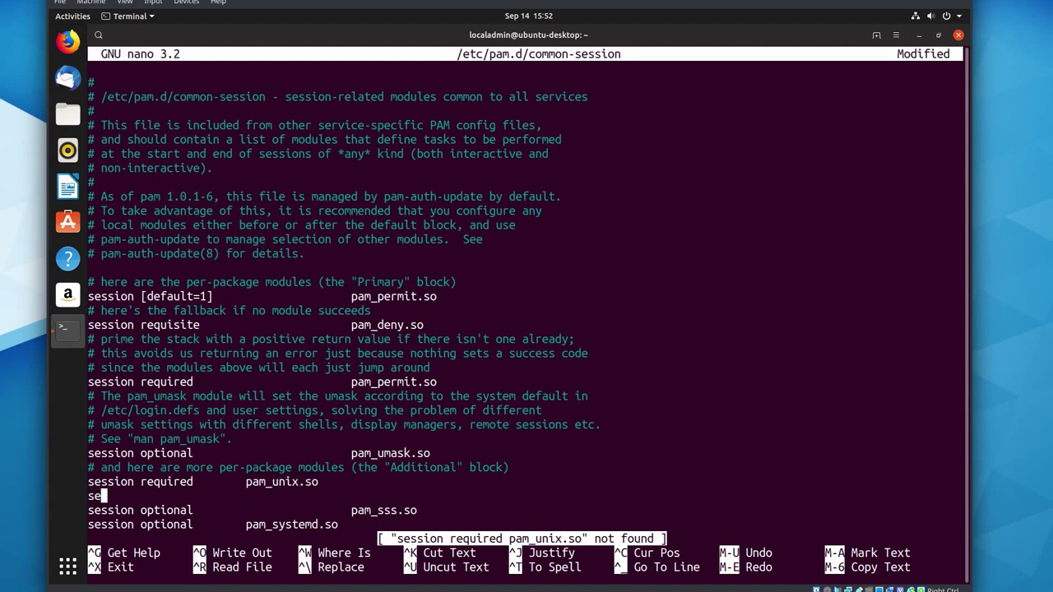
type("ssion required")
key("Tab")
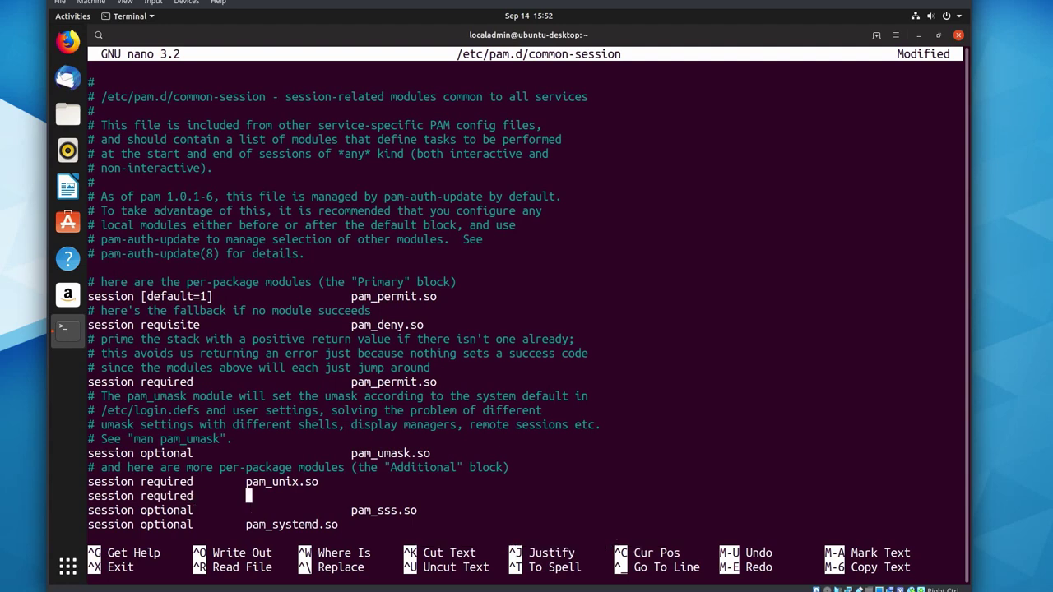
type("pam_mkhomedir.so ")
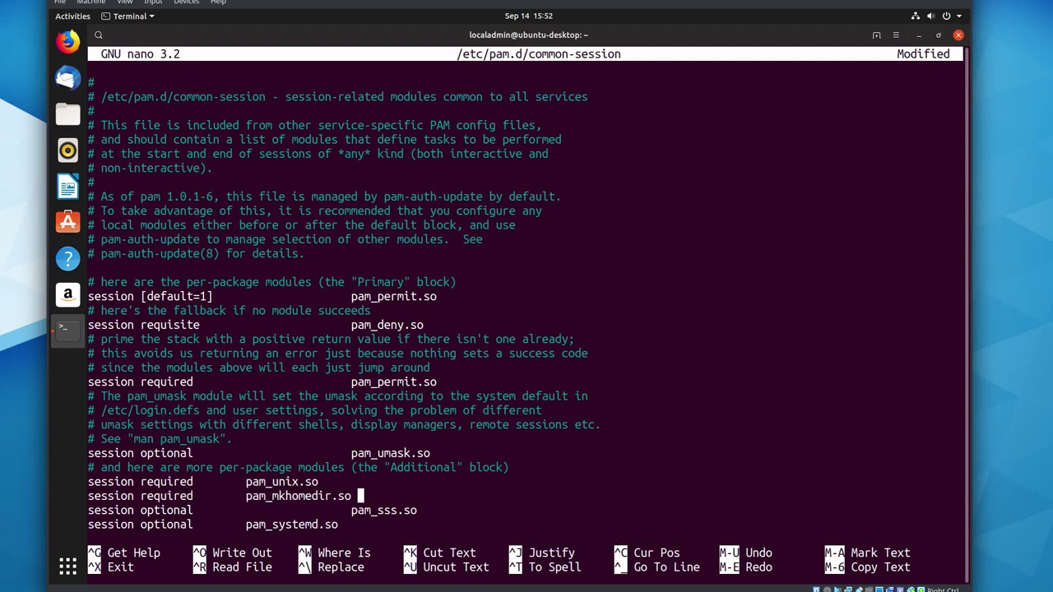
type("skel=/etc/skel uma")
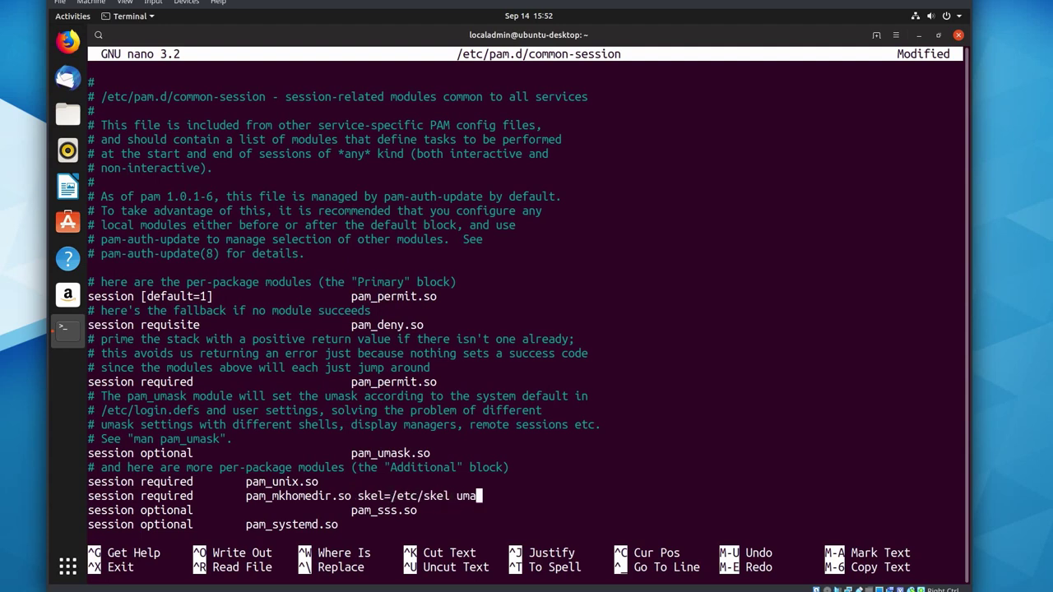
type("sk=0077")
left_click_drag(390, 496, 447, 496)
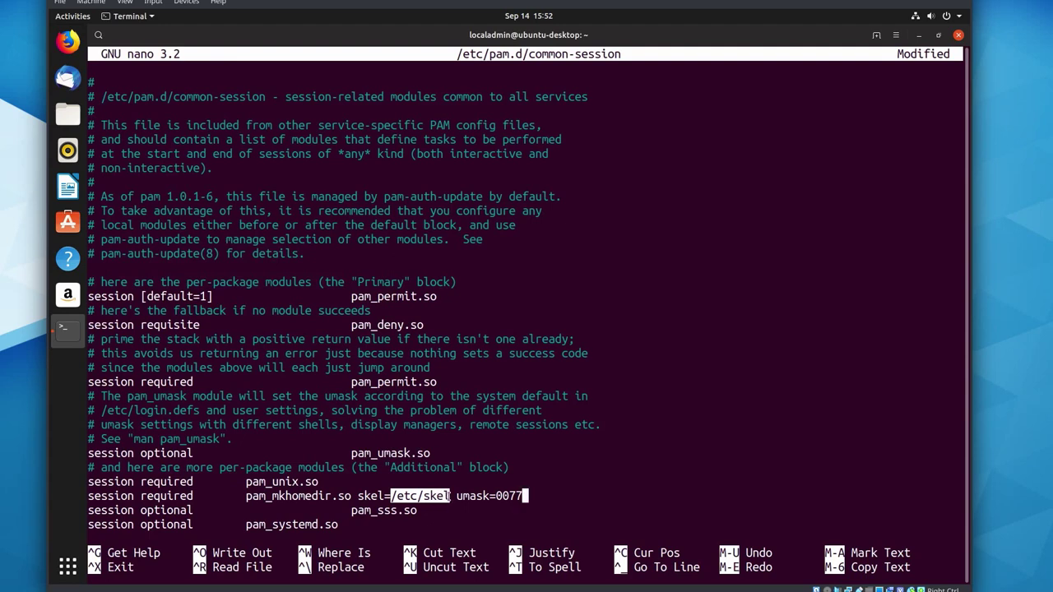
- Deselect the highlighted /etc/skel text in the new pam_mkhomedir.so line
left_click(449, 495)
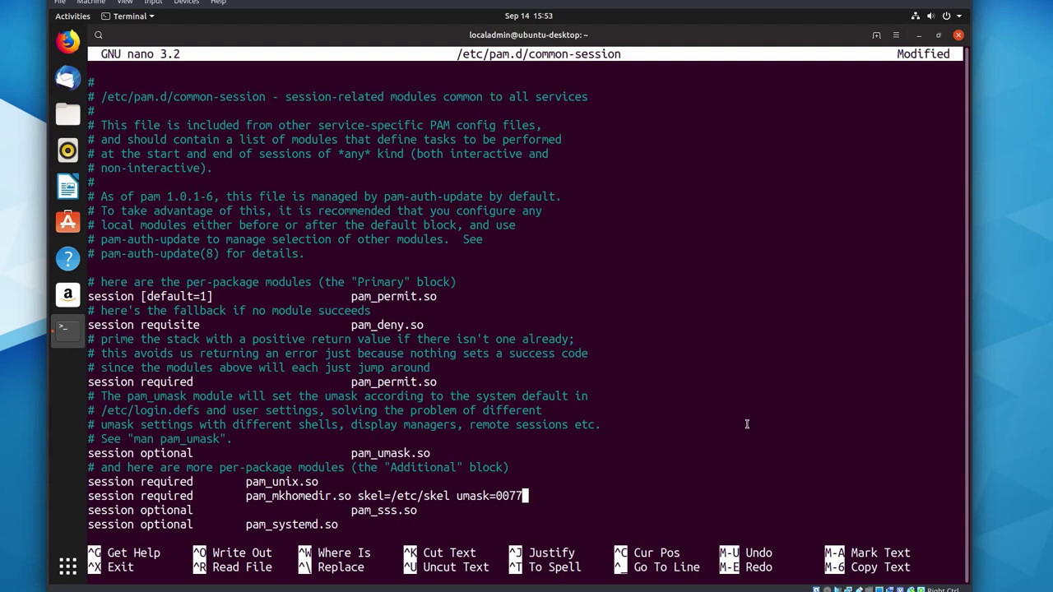
- Save common-session, exit nano, restart sssd, and enter the sudo adduser administrator sudo command
key("ctrl+x")
key("y")
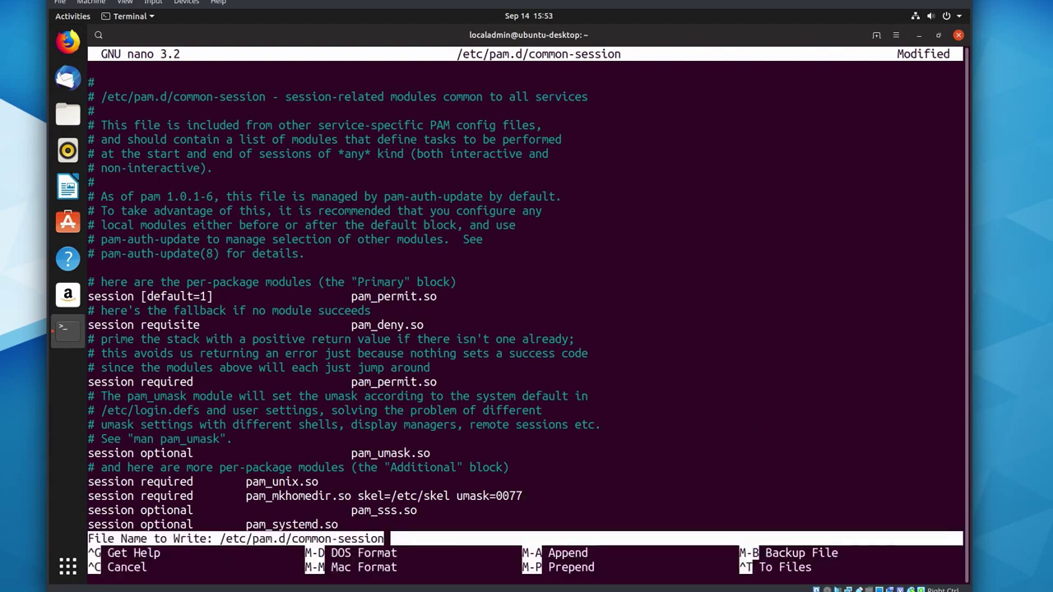
key("Return")
type("sudo systemctl res")
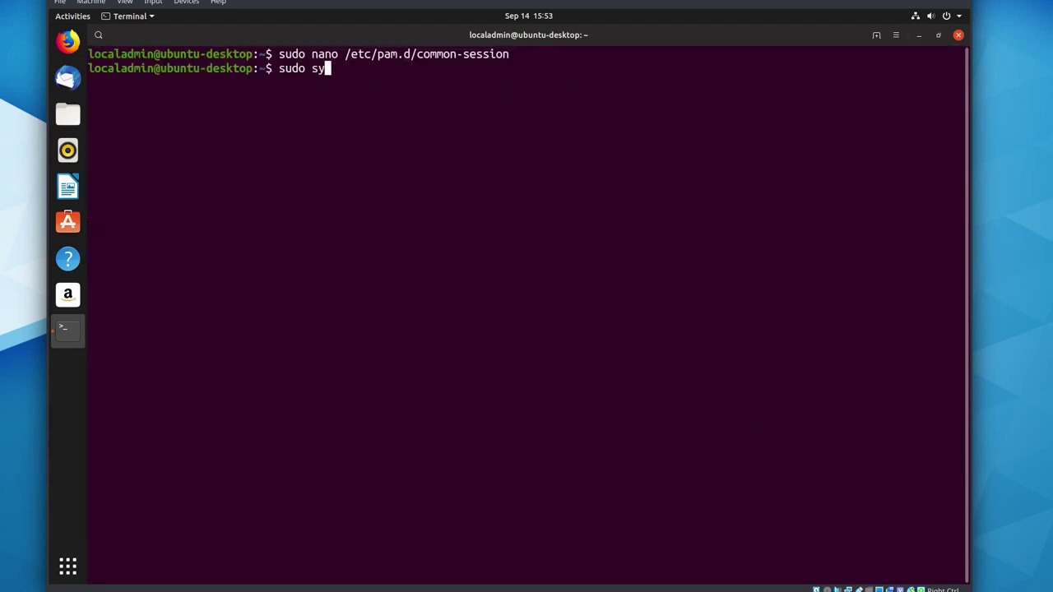
type("tart sssd")
key("Return")
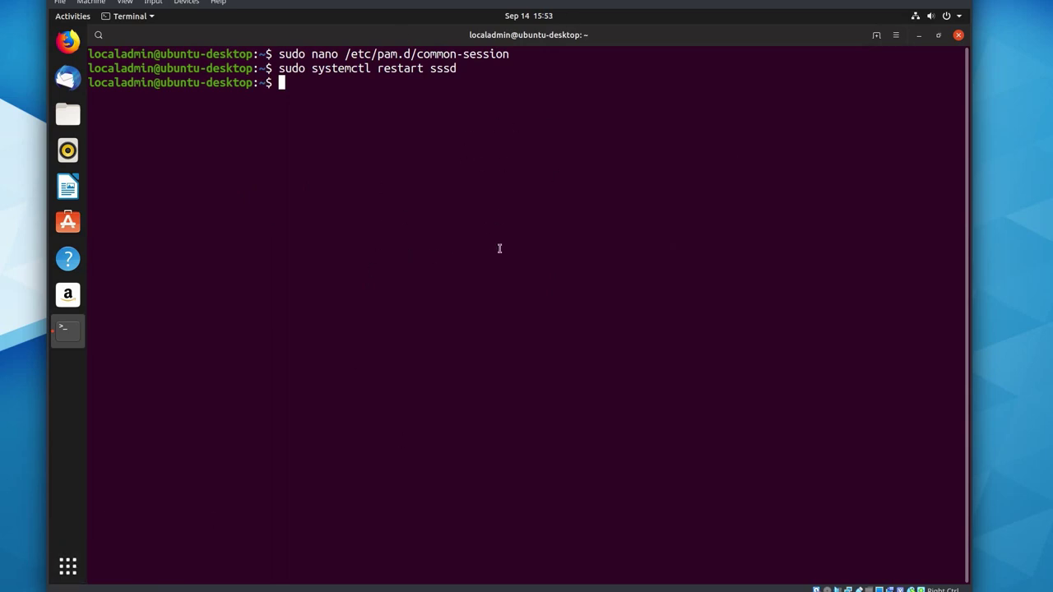
type("sudo adduser ")
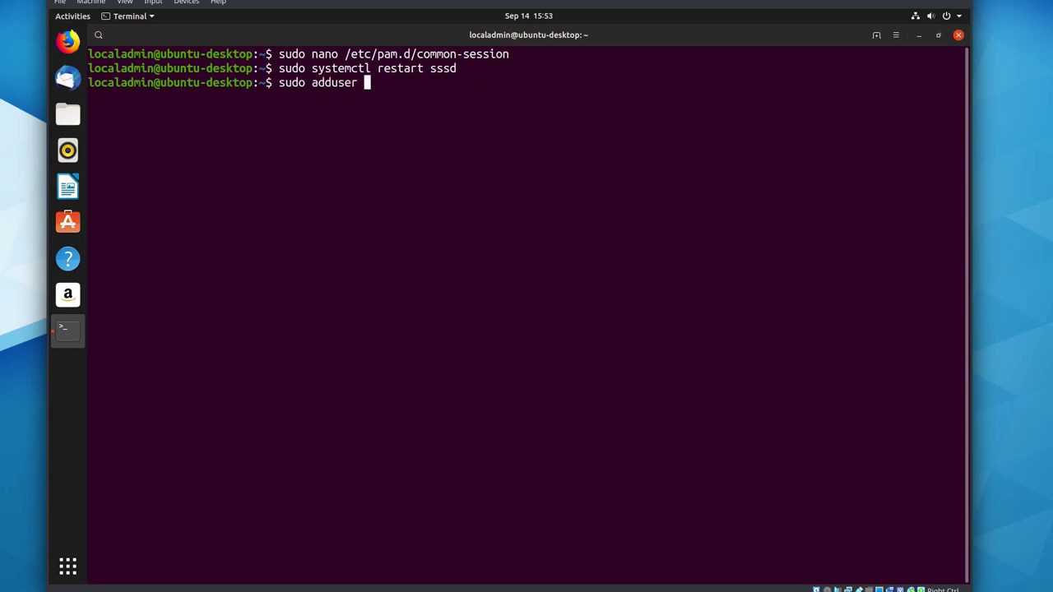
type("administrator sudo")
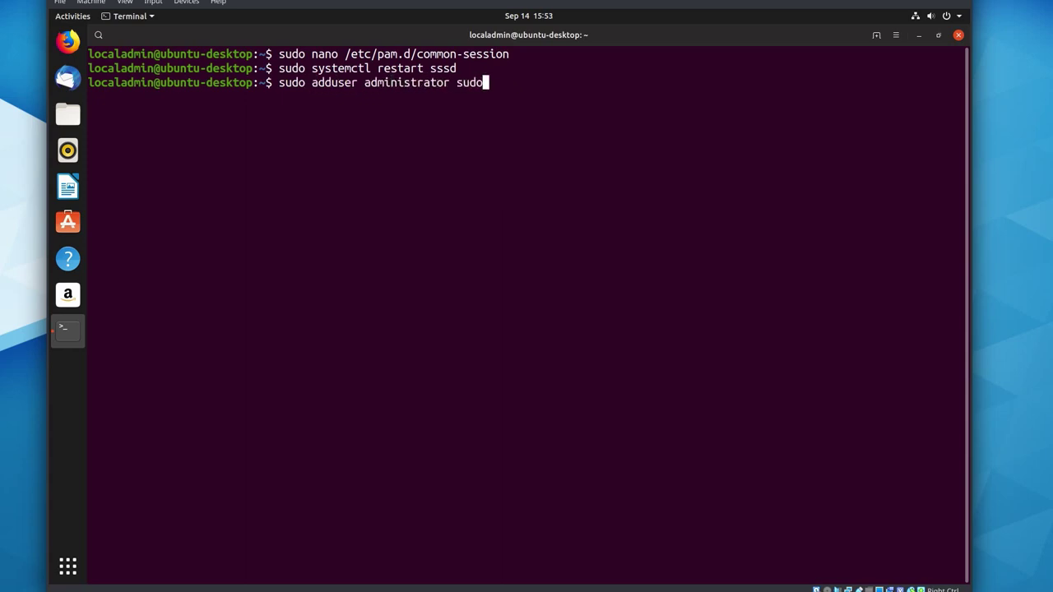
- Add the administrator account to the sudo group
key("Return")
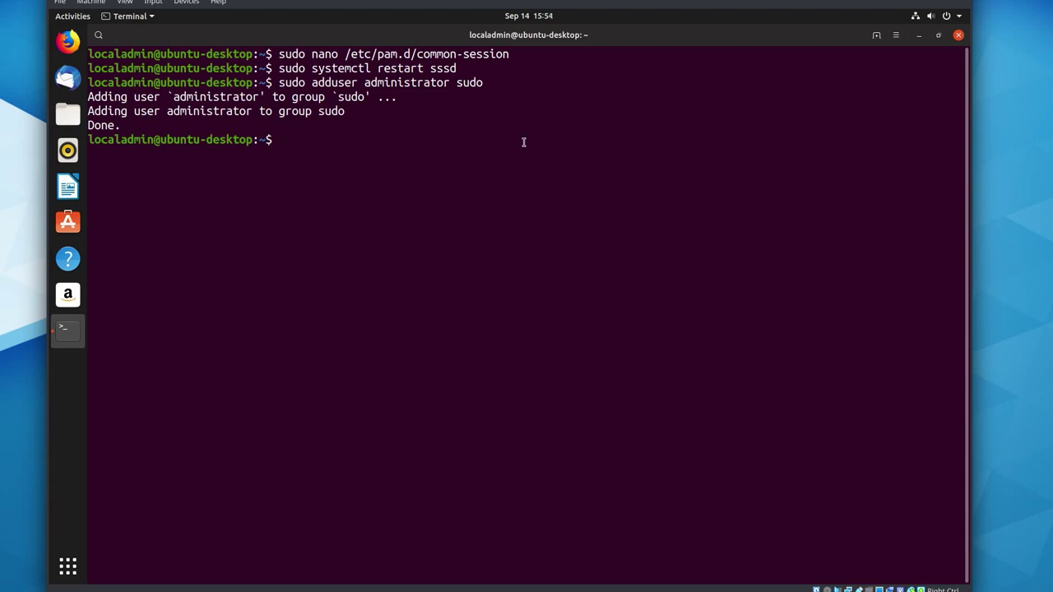
double_click(402, 82)
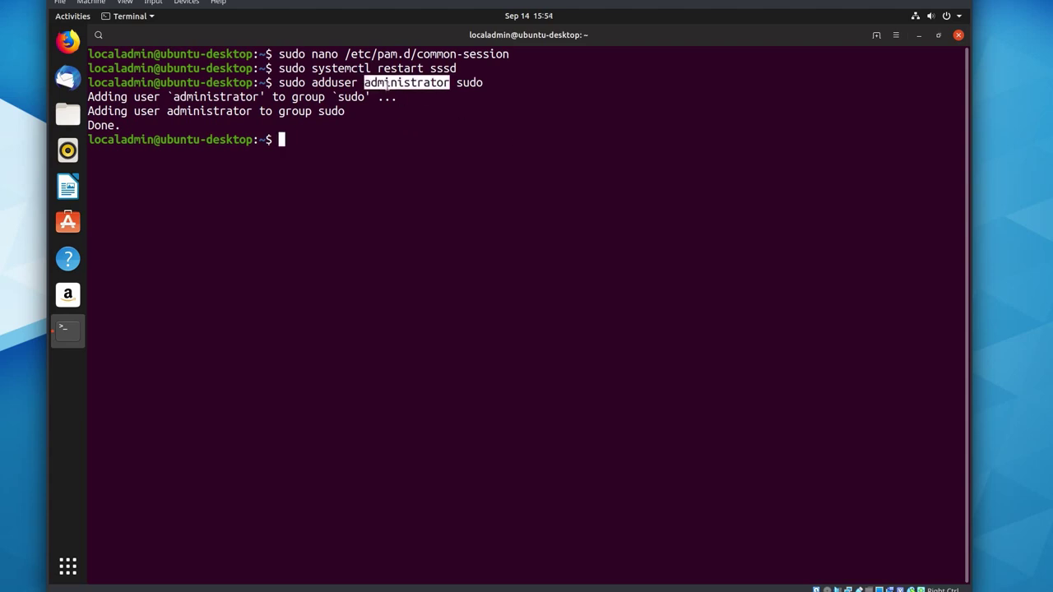
left_click_drag(364, 82, 449, 83)
left_click(425, 183)
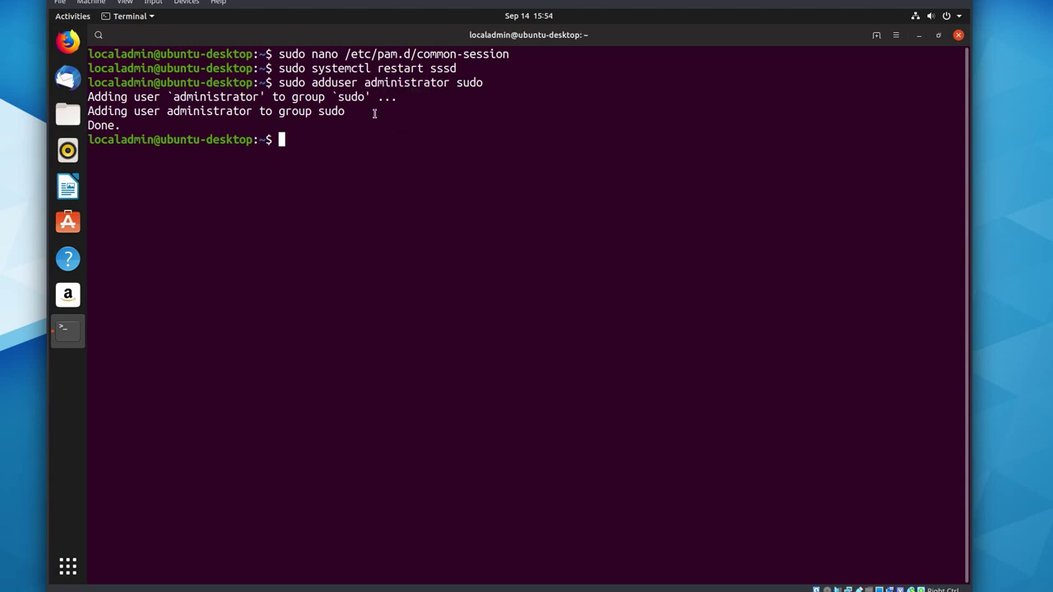
- Rerun adduser with the nonexistent user 'asdfasdf' to confirm it is rejected
key("Up")
key("Left")
key("Left")
key("Left")
key("Left")
key("Left")
key("Left")
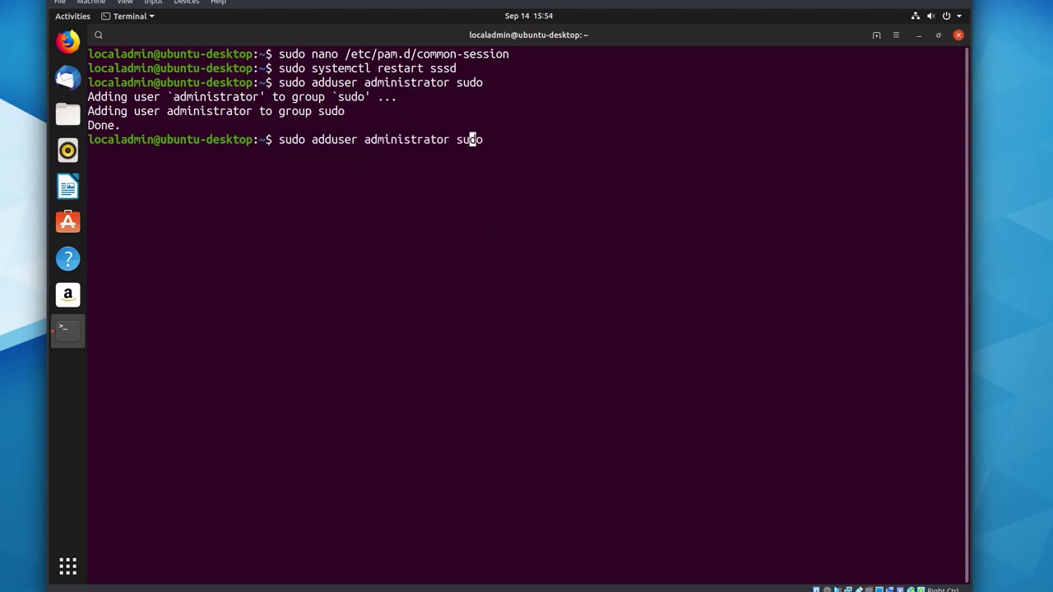
key("BackSpace")
key("BackSpace")
key("BackSpace")
key("BackSpace")
key("BackSpace")
key("BackSpace")
key("BackSpace")
key("BackSpace")
key("BackSpace")
key("BackSpace")
key("BackSpace")
key("BackSpace")
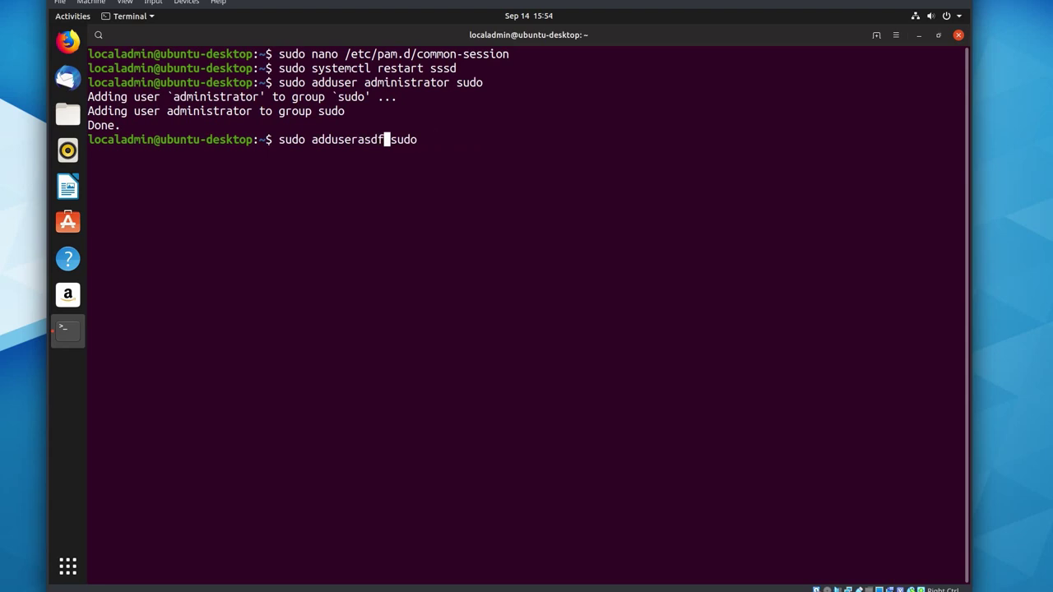
type("asdfasdf")
key("Return")
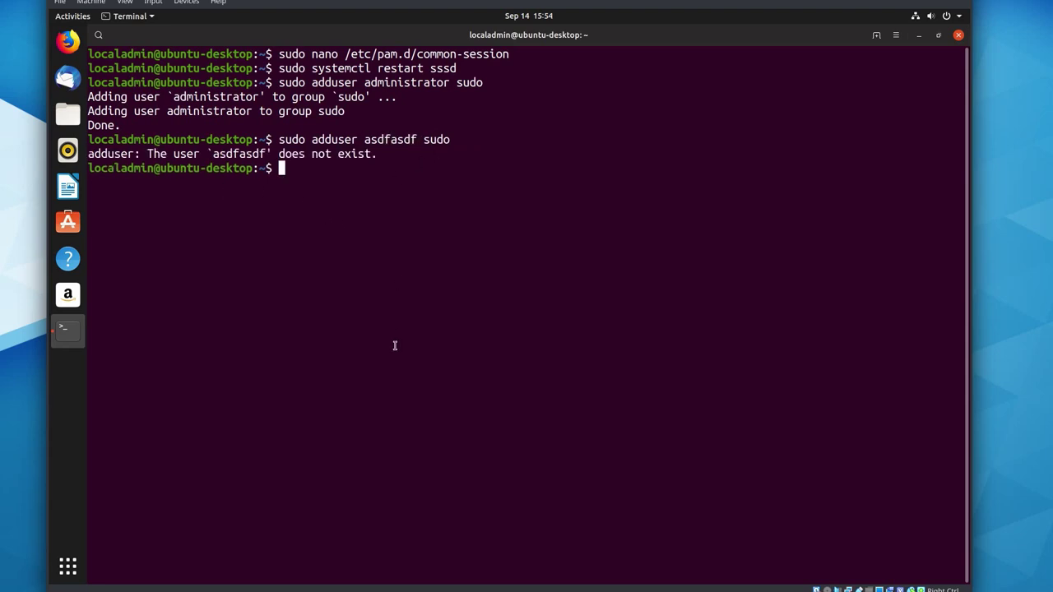
left_click_drag(365, 82, 450, 82)
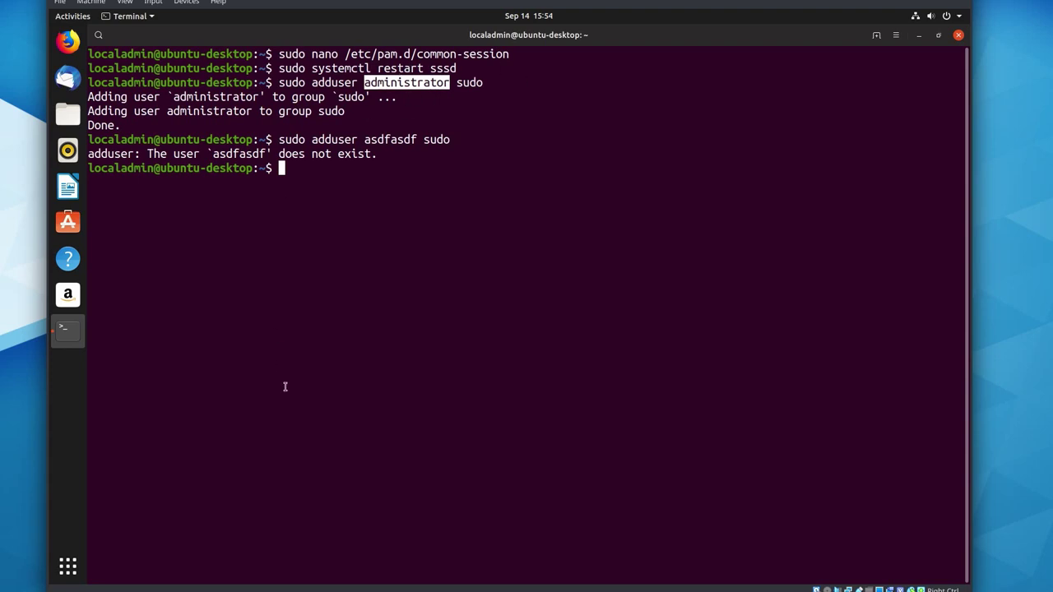
left_click(497, 252)
- Log in with su -l administrator to create its home directory, then exit that shell
type("su")
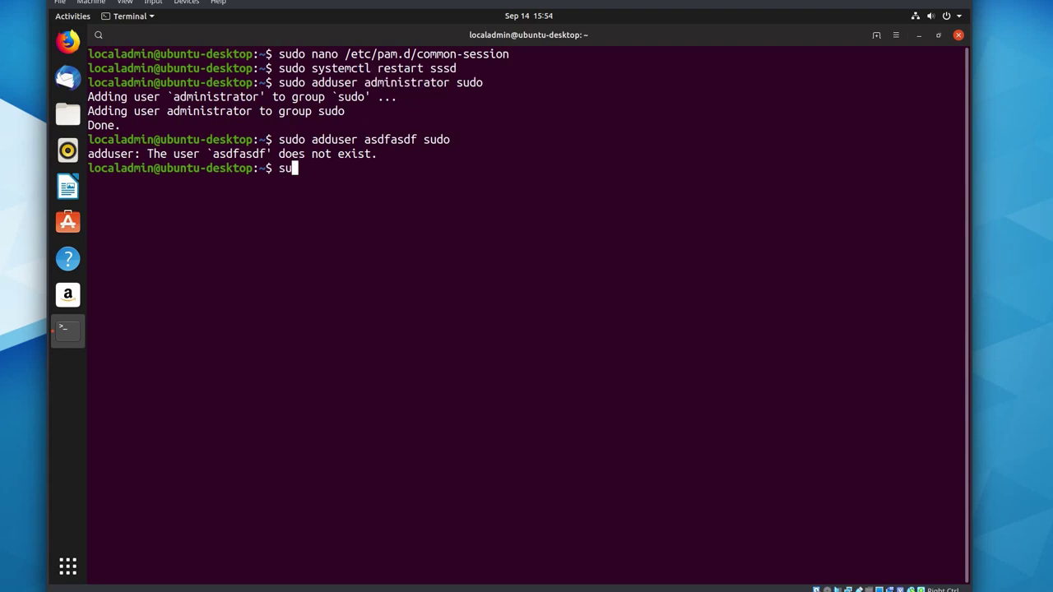
type(" -l administrator")
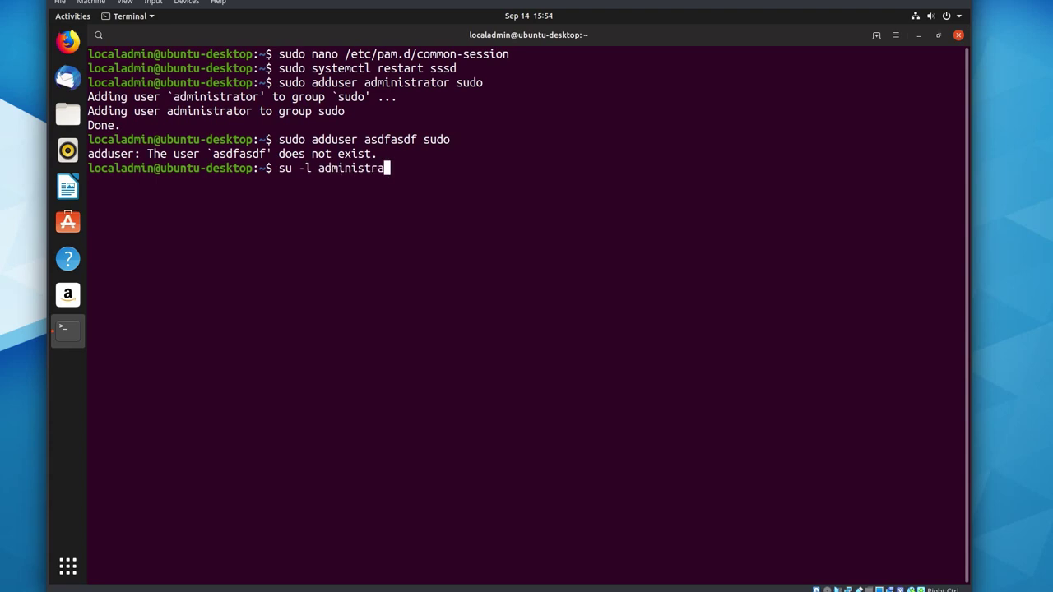
key("Return")
key("Return")
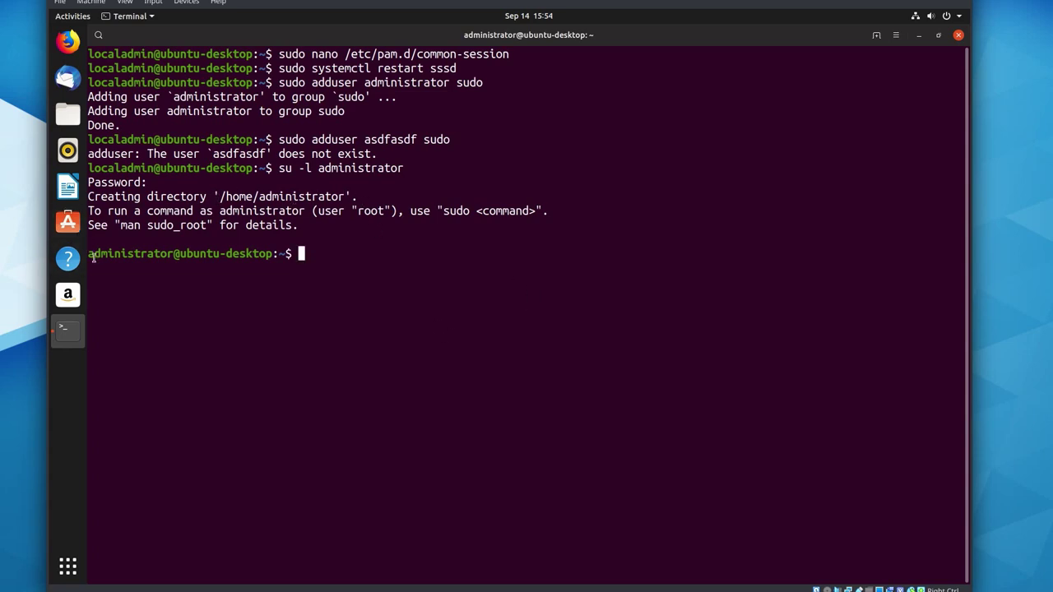
left_click_drag(88, 255, 274, 255)
left_click(360, 262)
type("exit")
key("Return")
- Close the terminal and restart the machine from the system power menu
type("exit")
key("Return")
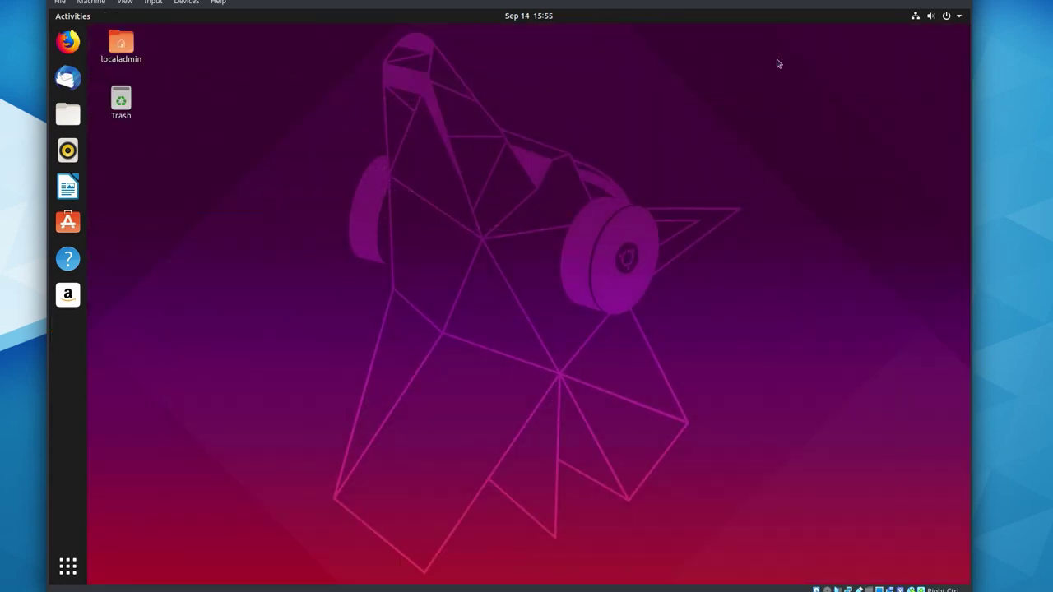
left_click(938, 16)
left_click(926, 142)
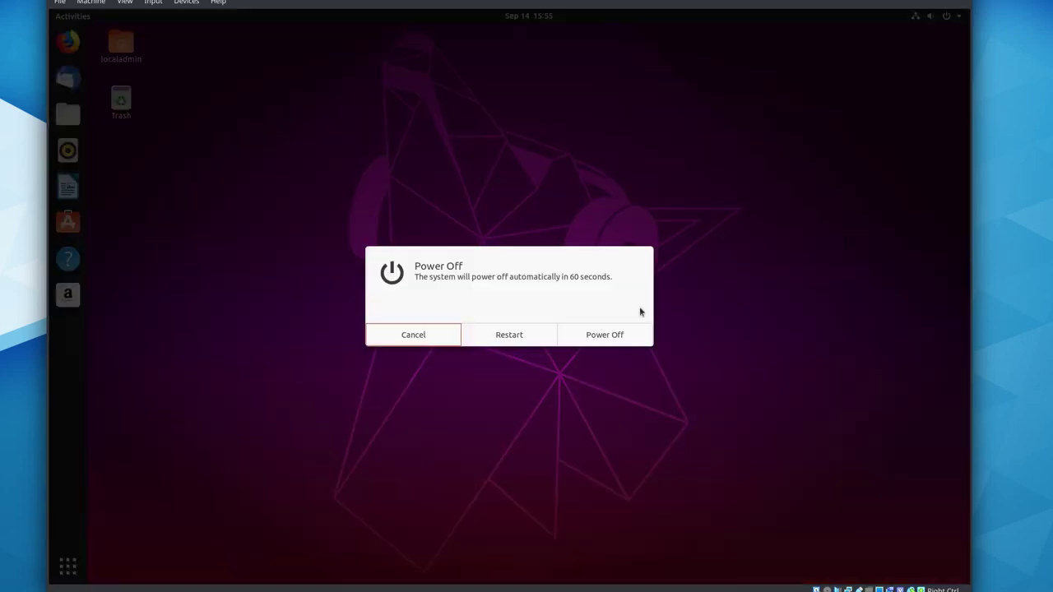
left_click(539, 335)
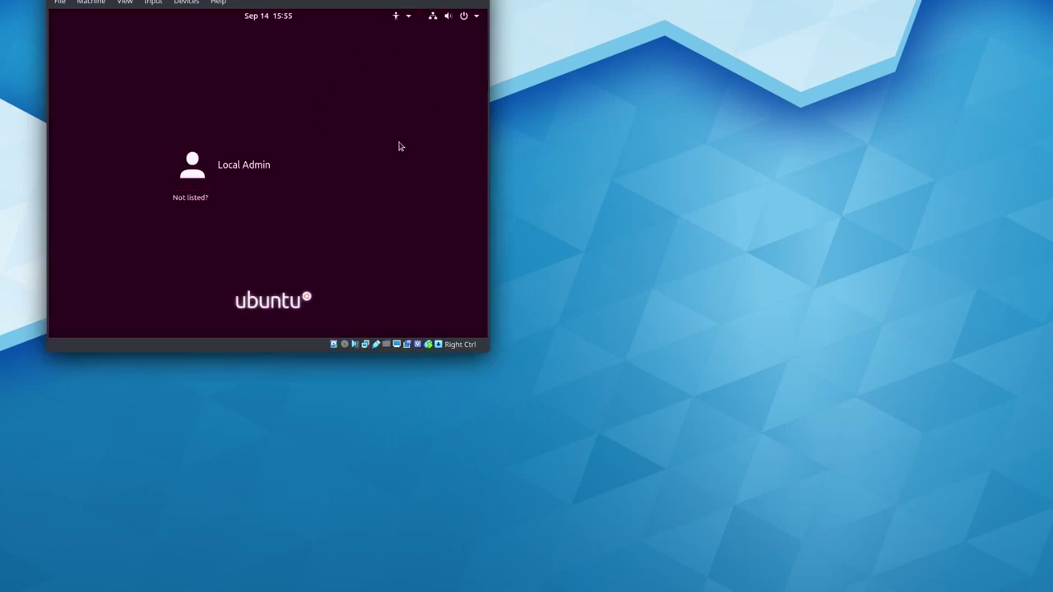
- At GDM, use Not listed? to sign in as administrator with the account password
left_click(275, 168)
left_click(198, 227)
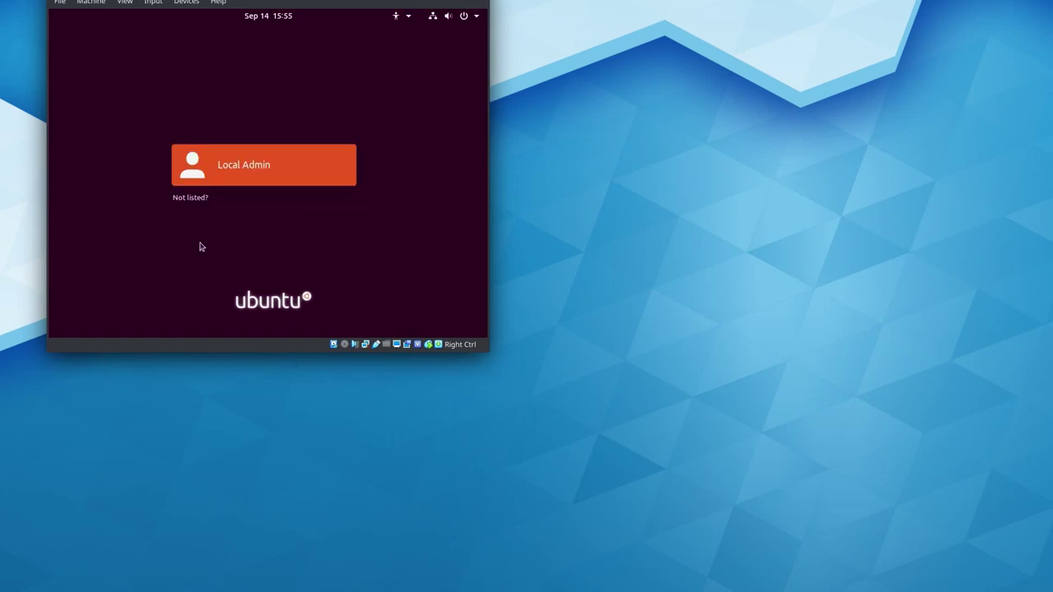
left_click(190, 199)
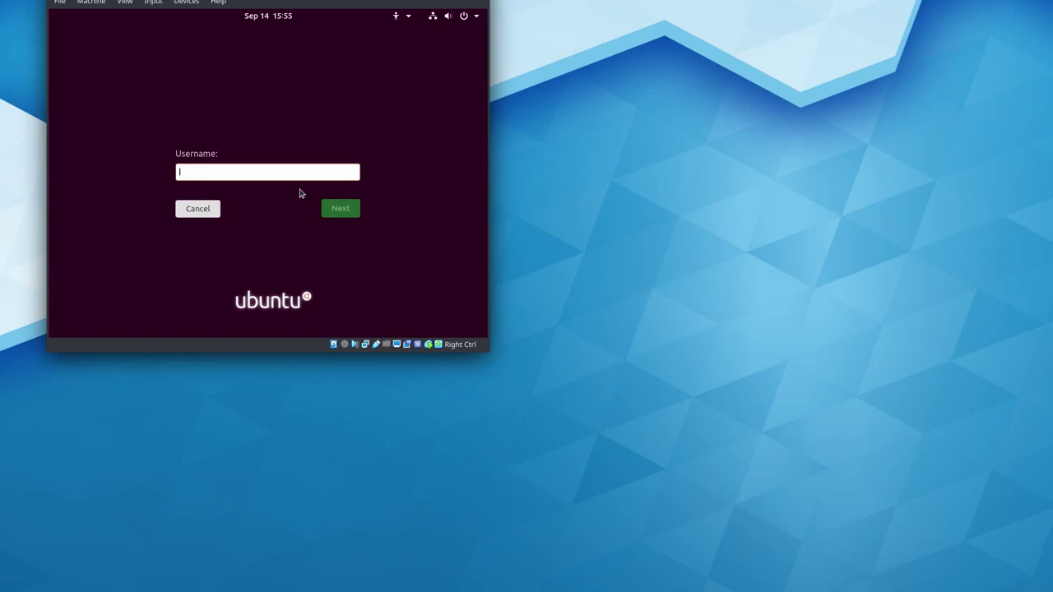
type("administrator")
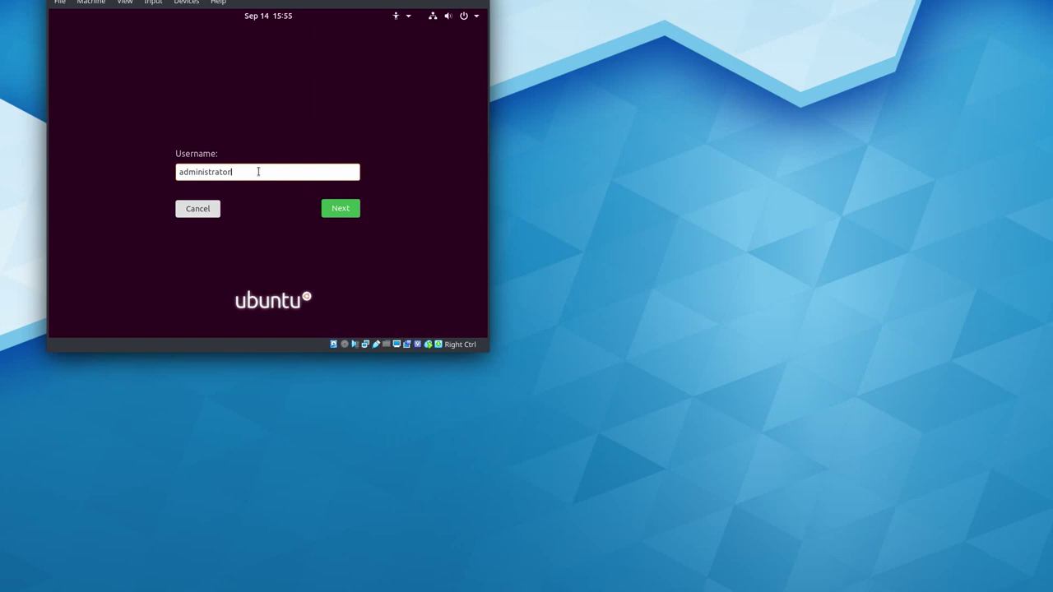
key("Return")
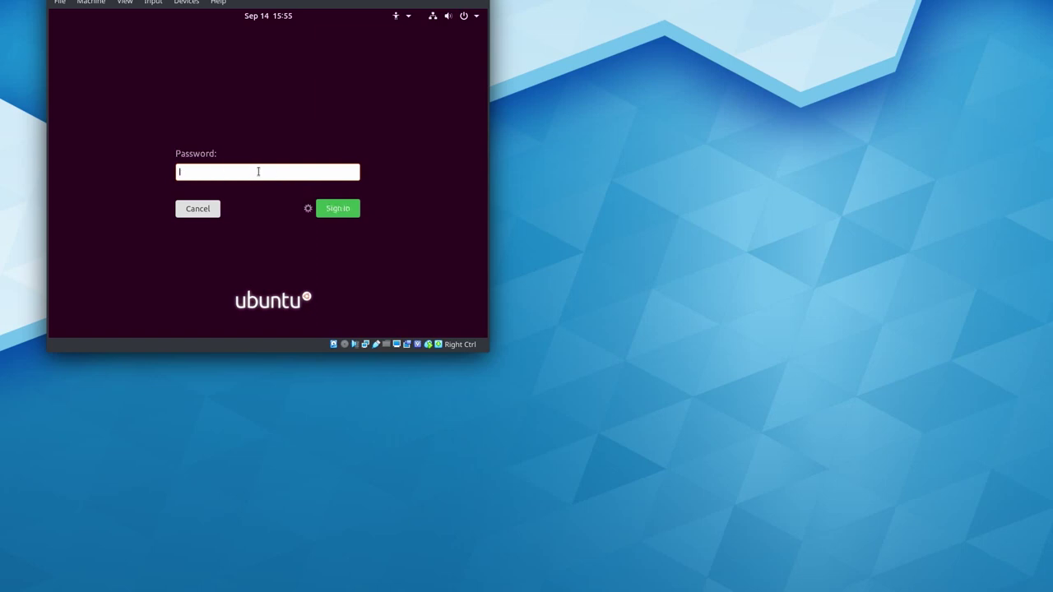
type("••••••••")
key("Return")
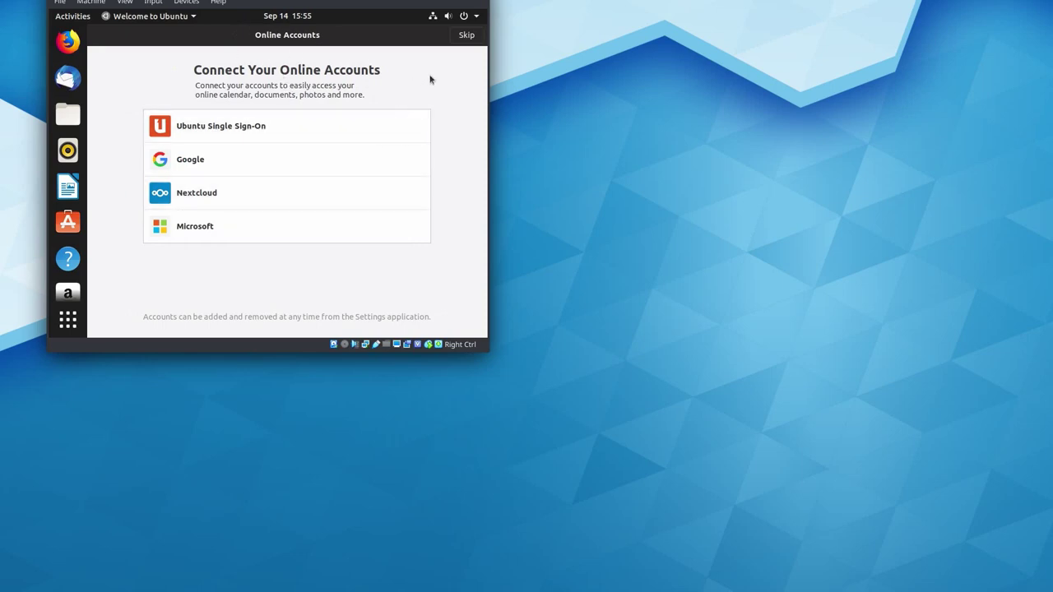
- Skip online accounts and finish the Welcome to Ubuntu wizard
left_click(474, 38)
left_click(463, 38)
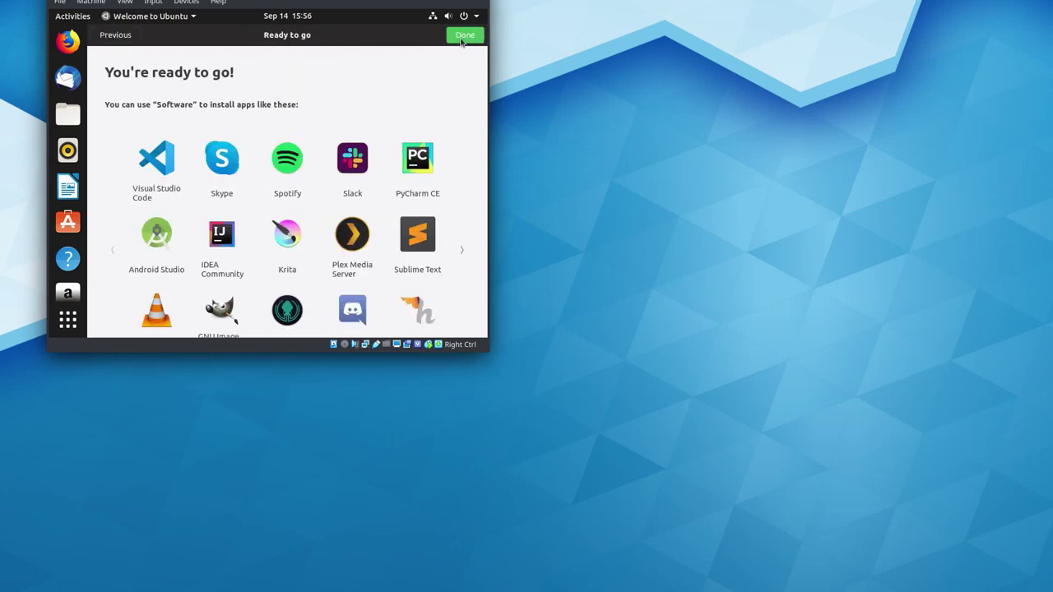
left_click(463, 37)
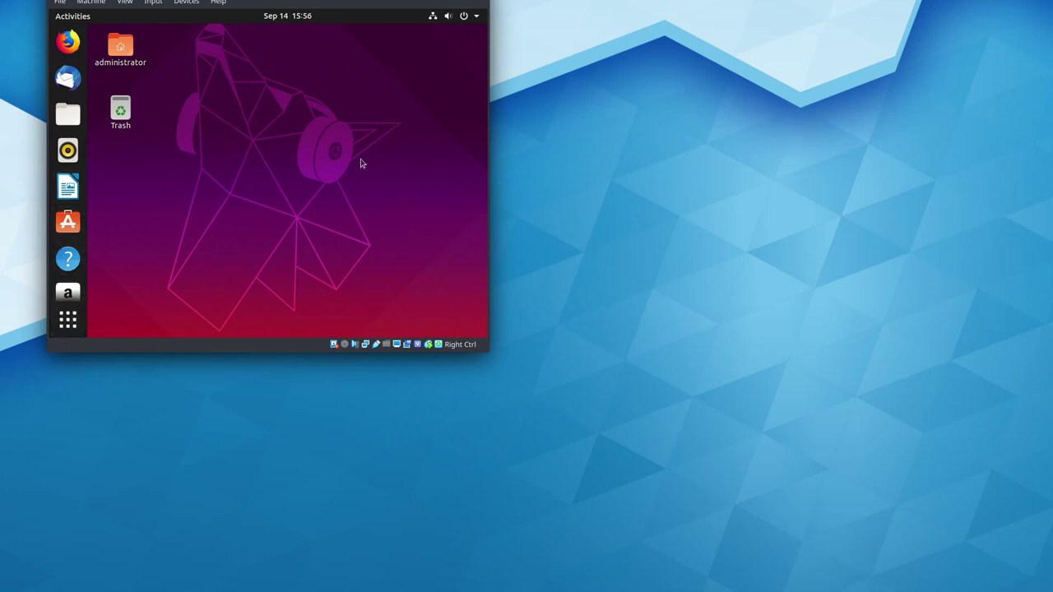
- Log the Administrator out from the system menu and confirm
left_click(452, 17)
left_click(387, 99)
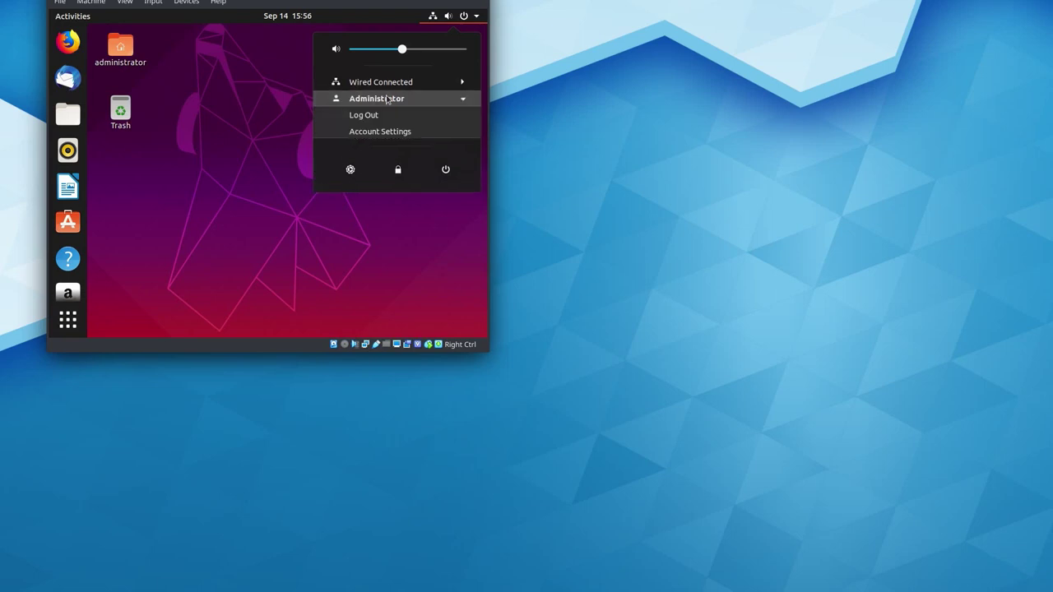
left_click(382, 115)
left_click(292, 215)
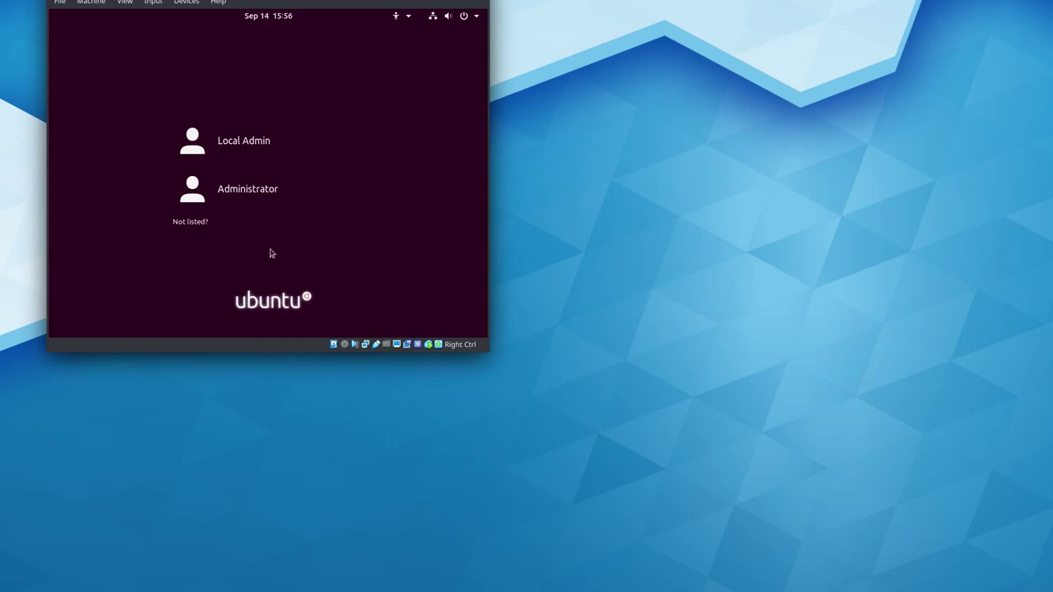
- Sign in at GDM through 'Not listed?' with the domain user's name and password
left_click(188, 222)
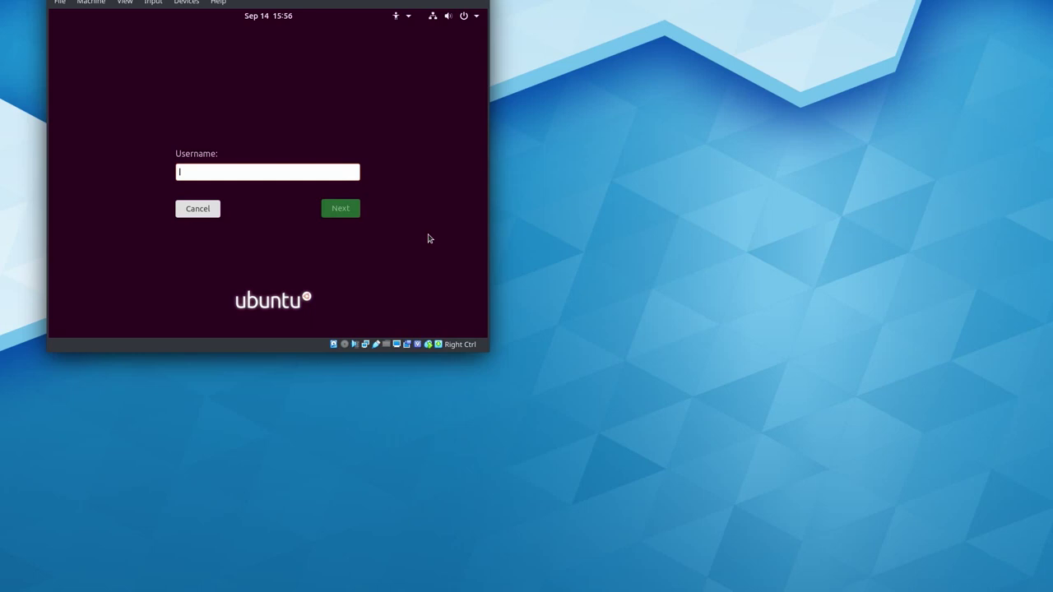
key("Return")
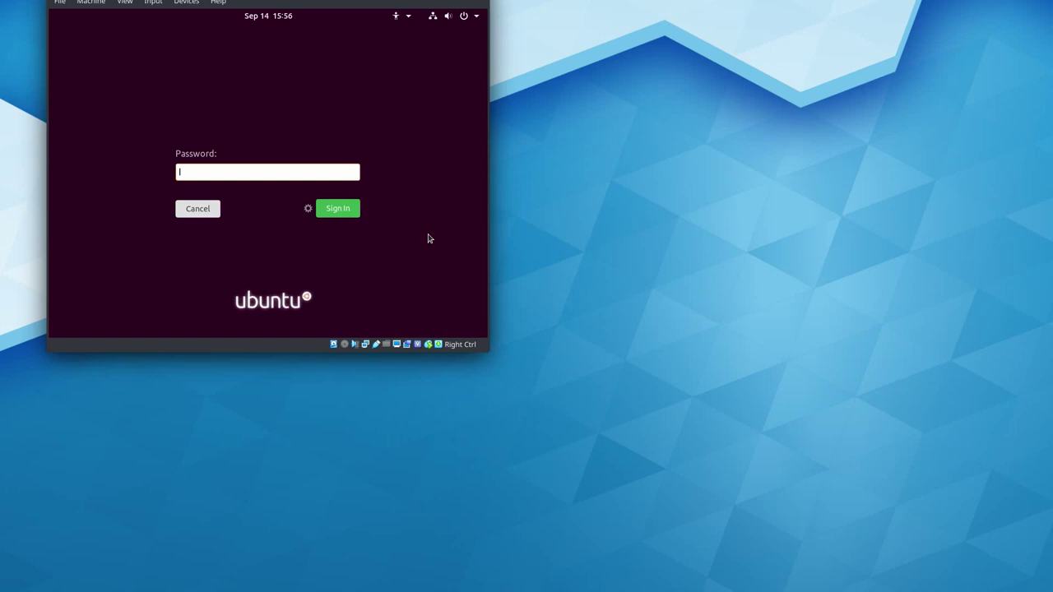
key("Return")
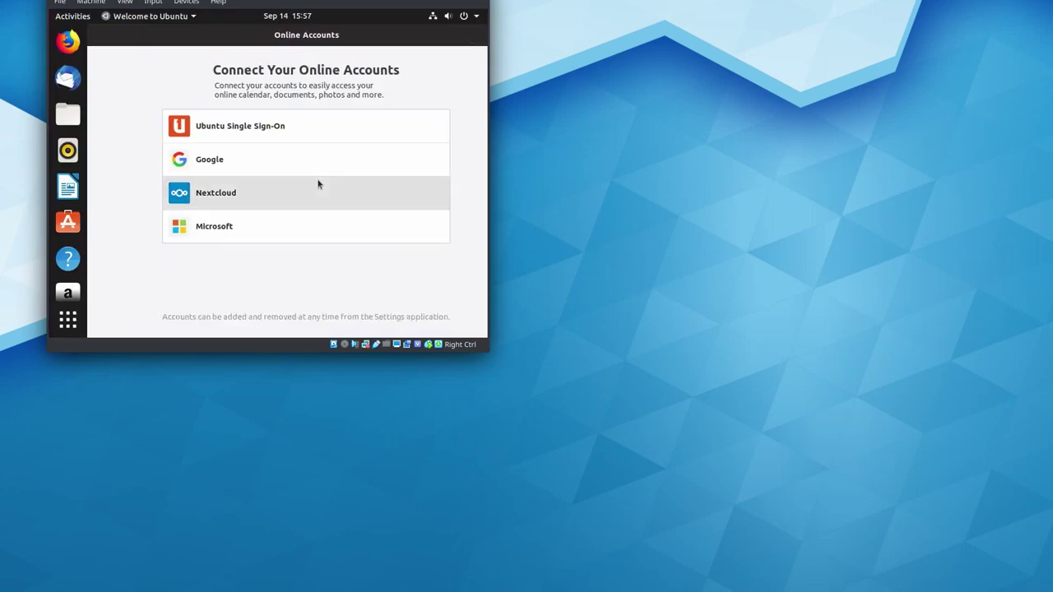
- Skip through the Welcome to Ubuntu wizard to the desktop and move the VM window aside
left_click(464, 35)
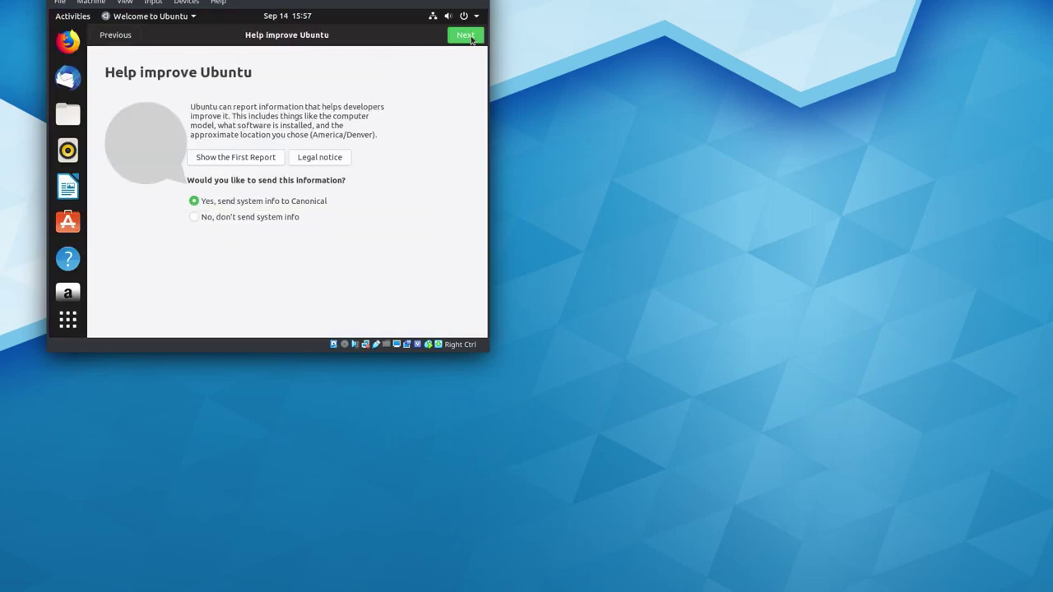
left_click(285, 216)
left_click(465, 34)
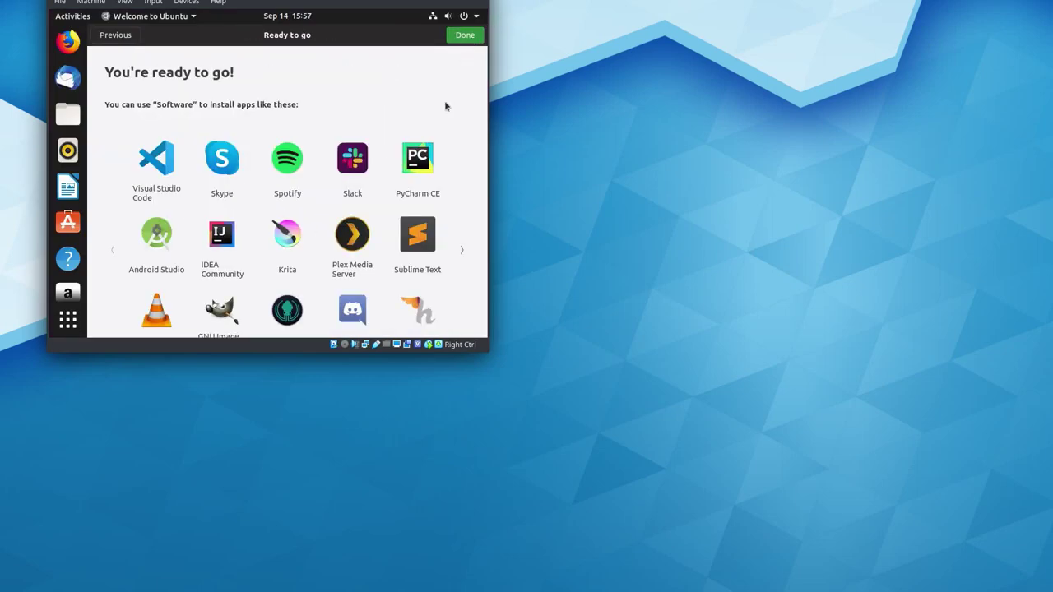
left_click(466, 34)
left_click_drag(376, 272, 424, 341)
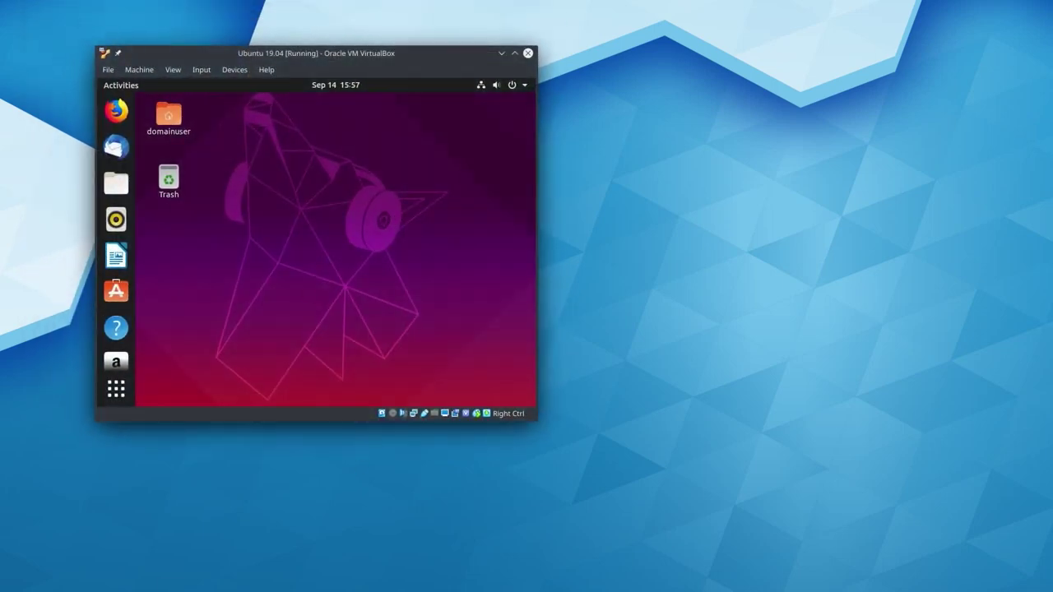
- Check the nots.local Users list on the Windows Server, then bring the Ubuntu machine forward
key("alt+Tab")
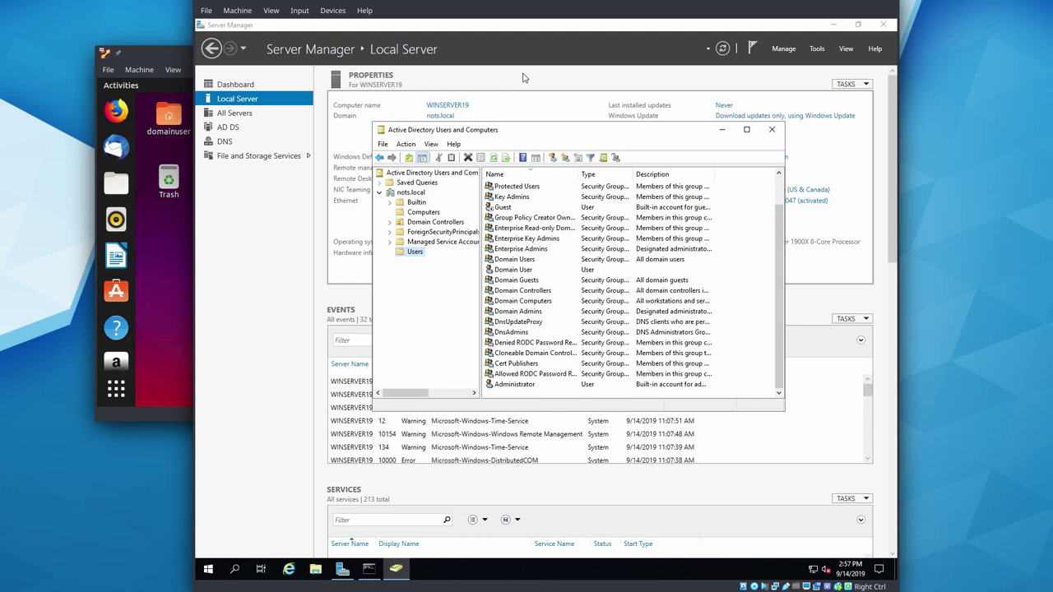
left_click(175, 237)
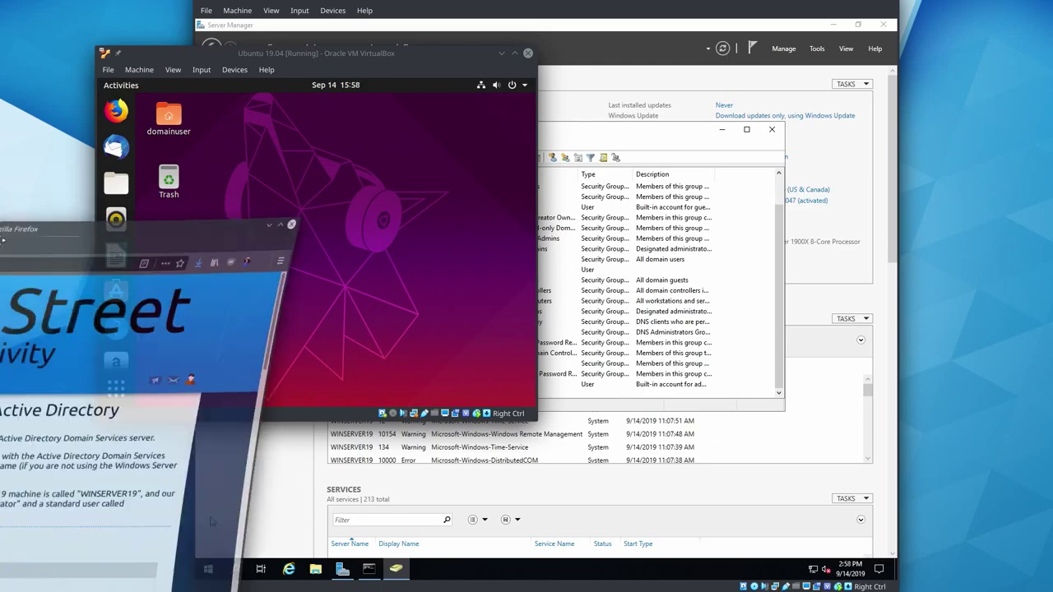
- Scroll through the Ubuntu AD tutorial and Nerd Club pricing, then close Firefox
scroll(694, 364, "down", 7)
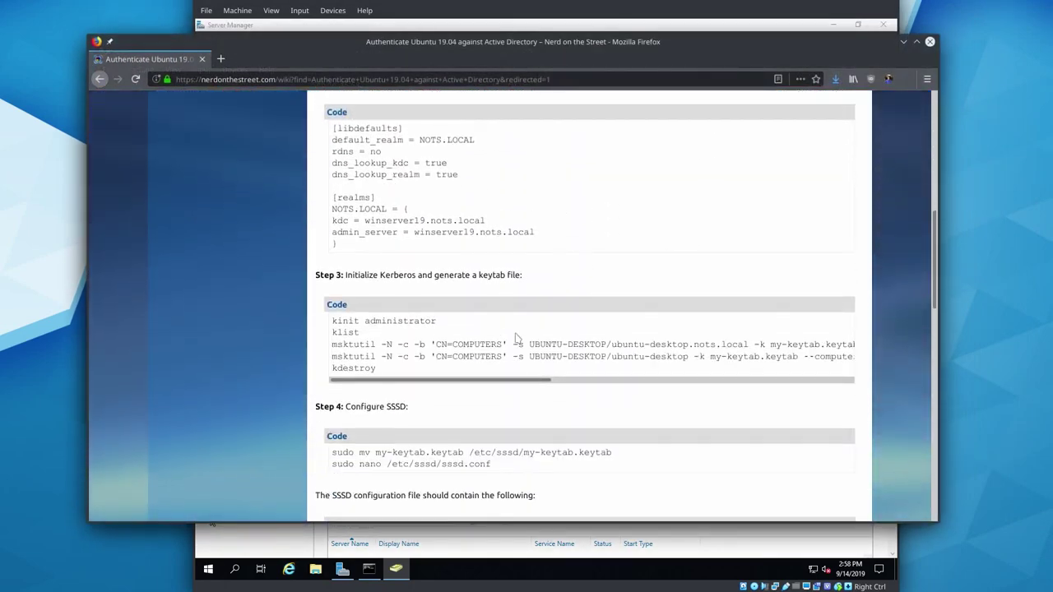
scroll(517, 337, "down", 5)
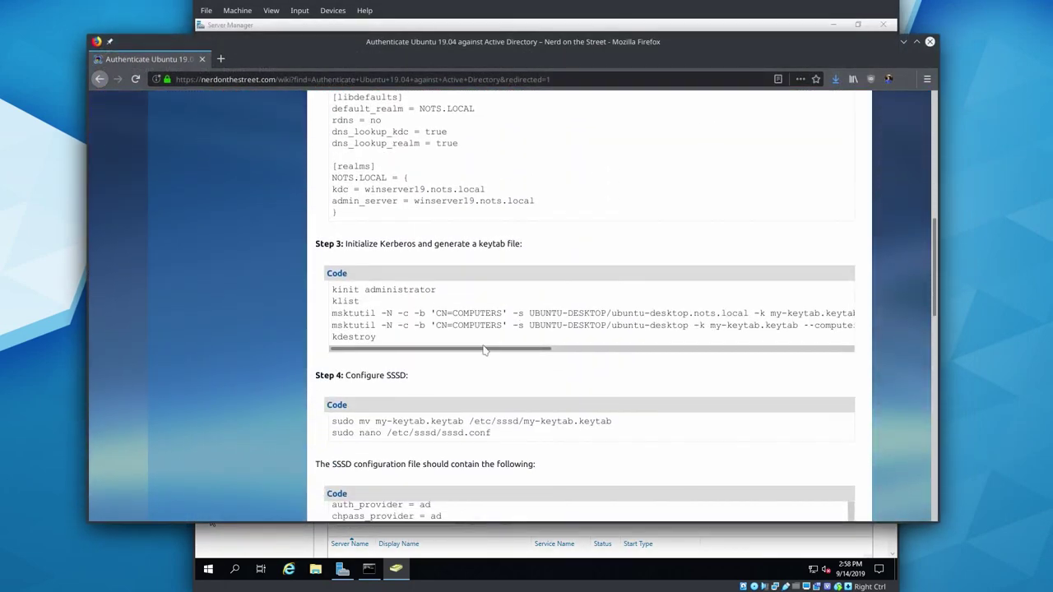
scroll(677, 398, "up", 12)
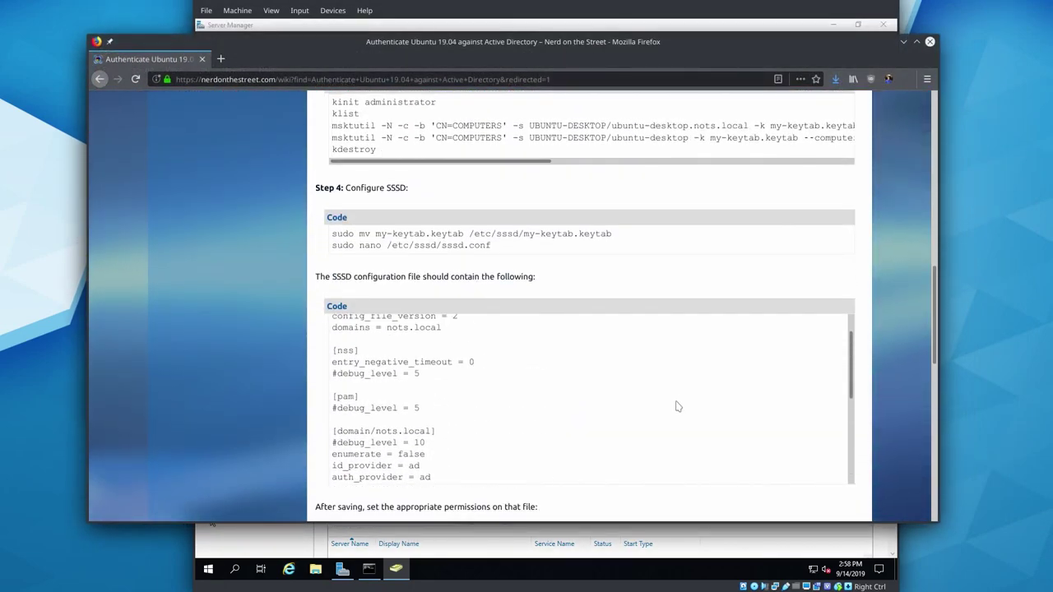
scroll(663, 395, "up", 2)
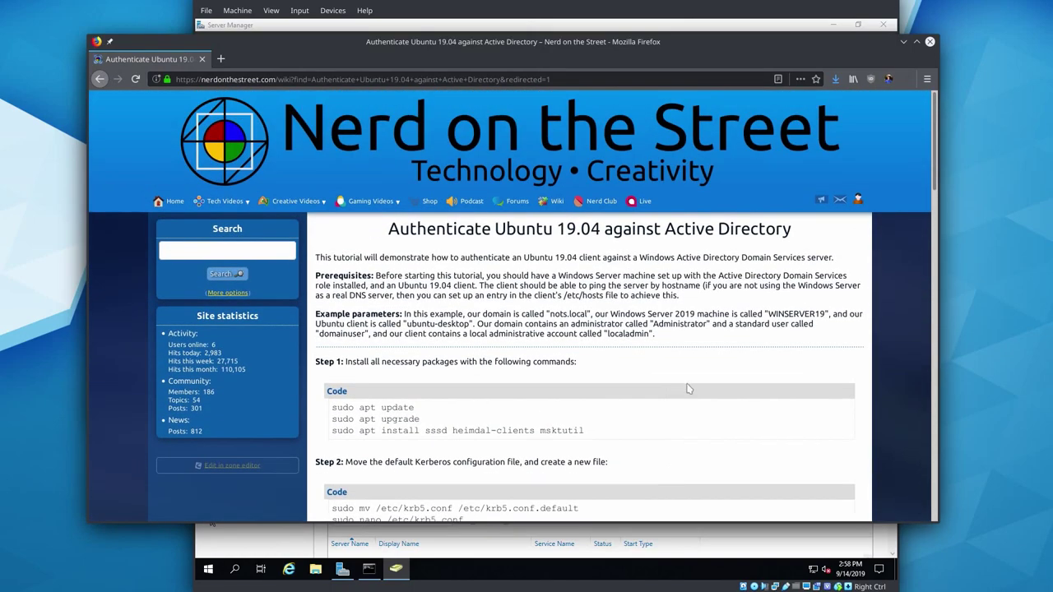
scroll(632, 272, "down", 6)
scroll(632, 271, "down", 3)
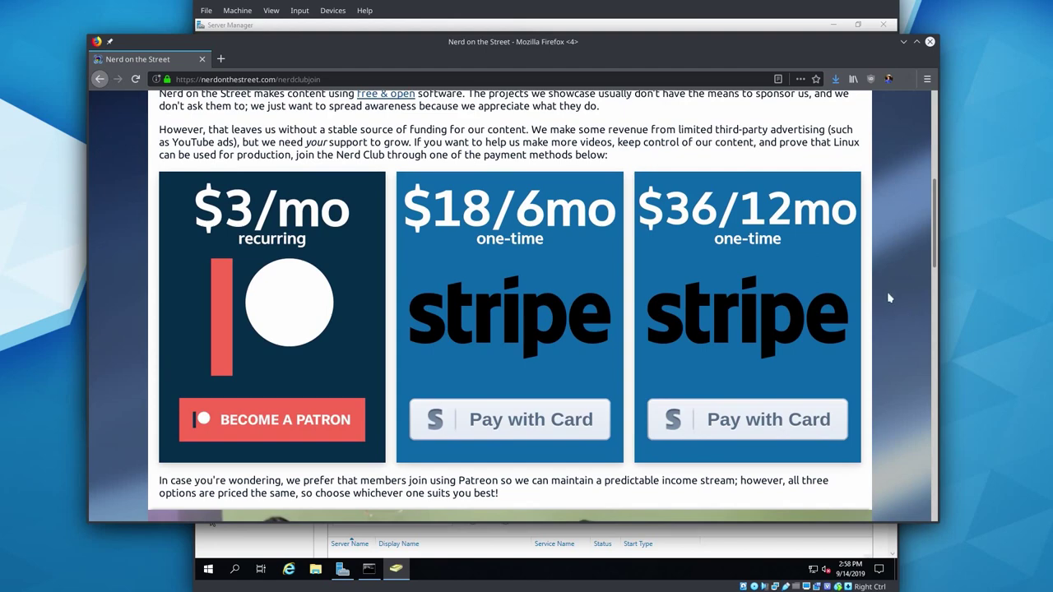
left_click(929, 42)
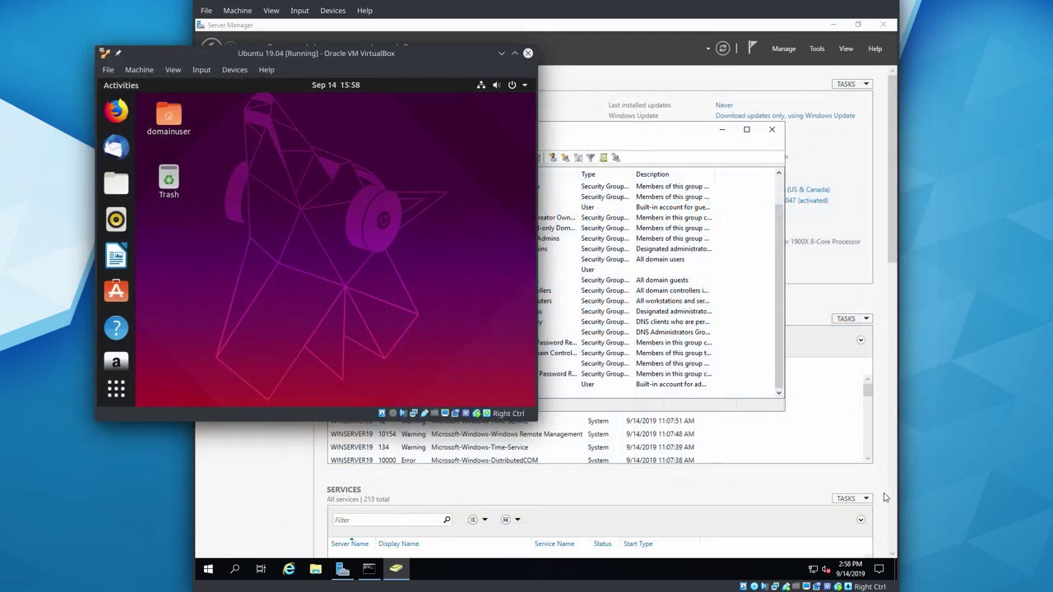